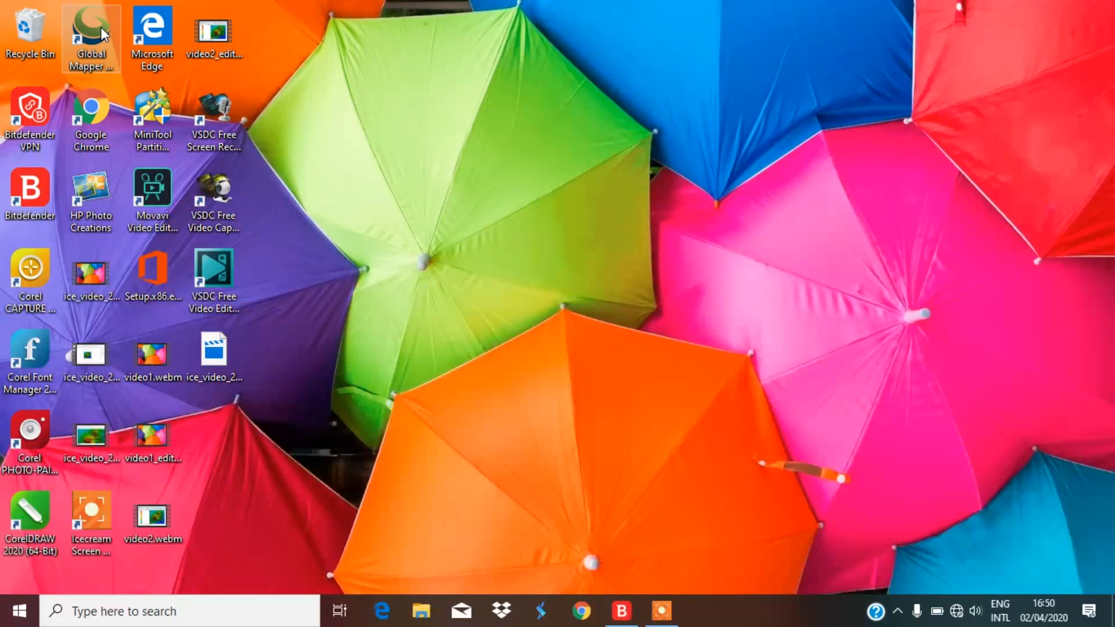
Launch Global Mapper v18.1 from its desktop shortcut
double_click(100, 26)
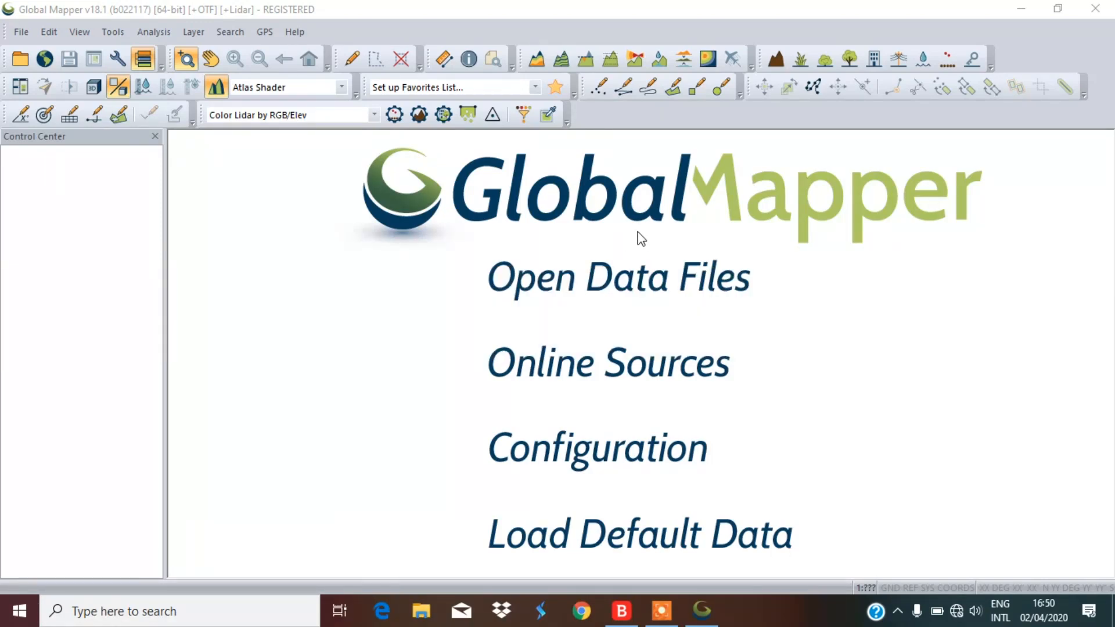
Open the DEMNAS_1110-13 and DEMNAS_1110-41 tiles from D:\PETA-PETA\DEMNAS Lampung
left_click(621, 282)
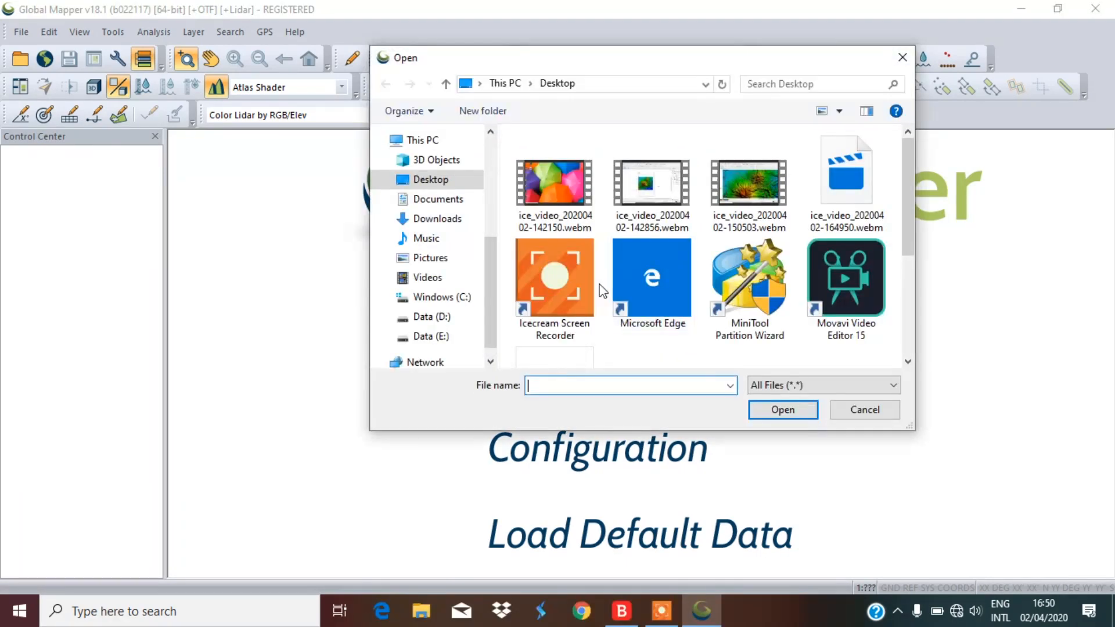
left_click(429, 318)
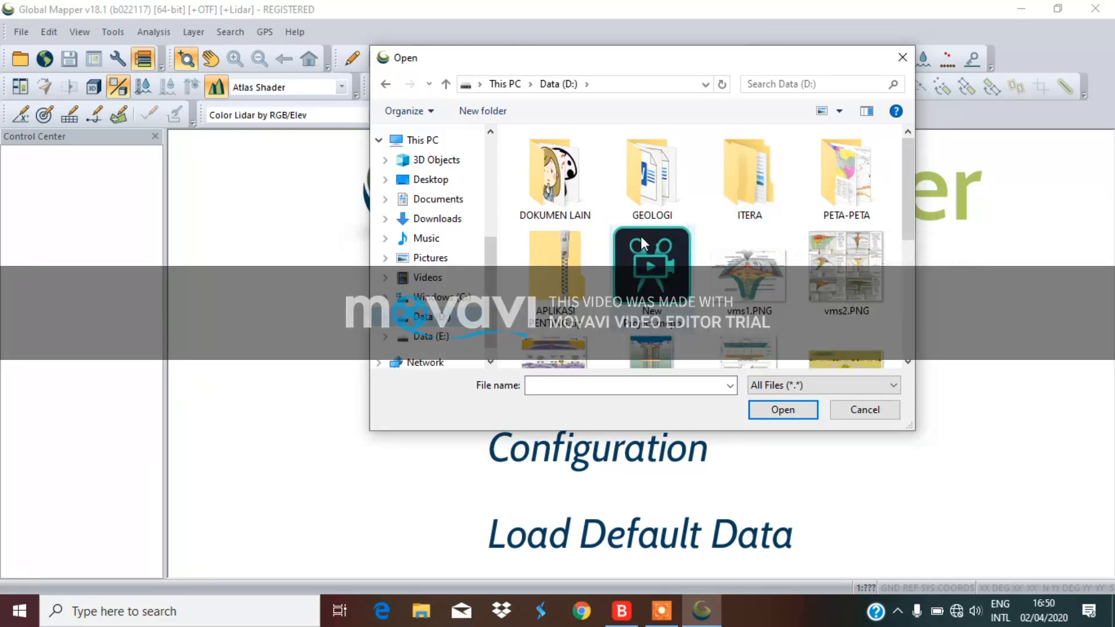
left_click_drag(908, 211, 906, 224)
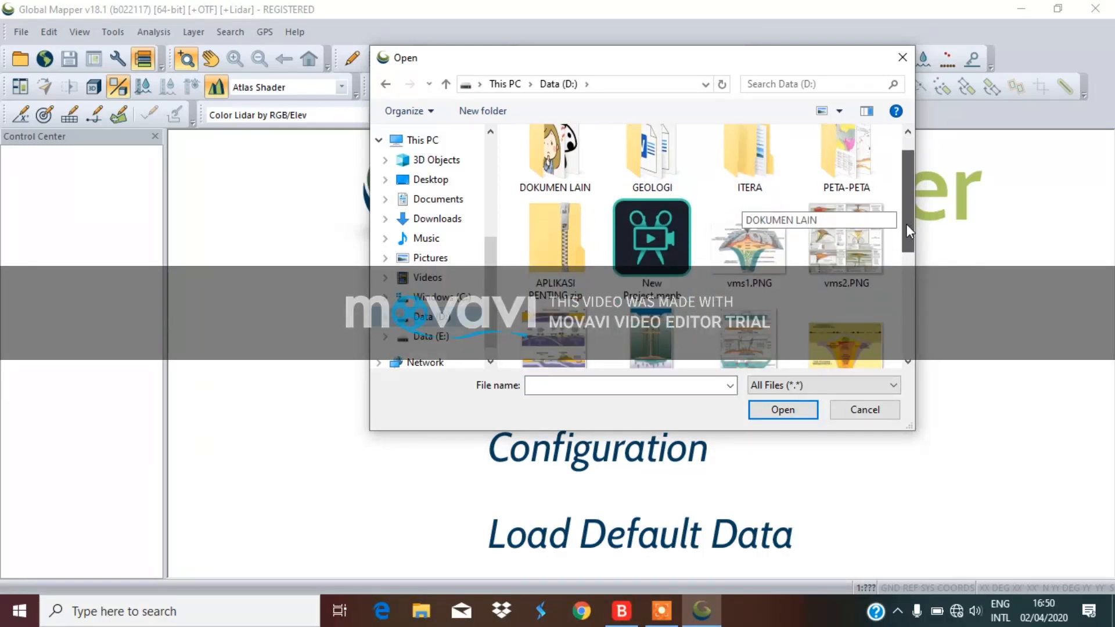
double_click(845, 162)
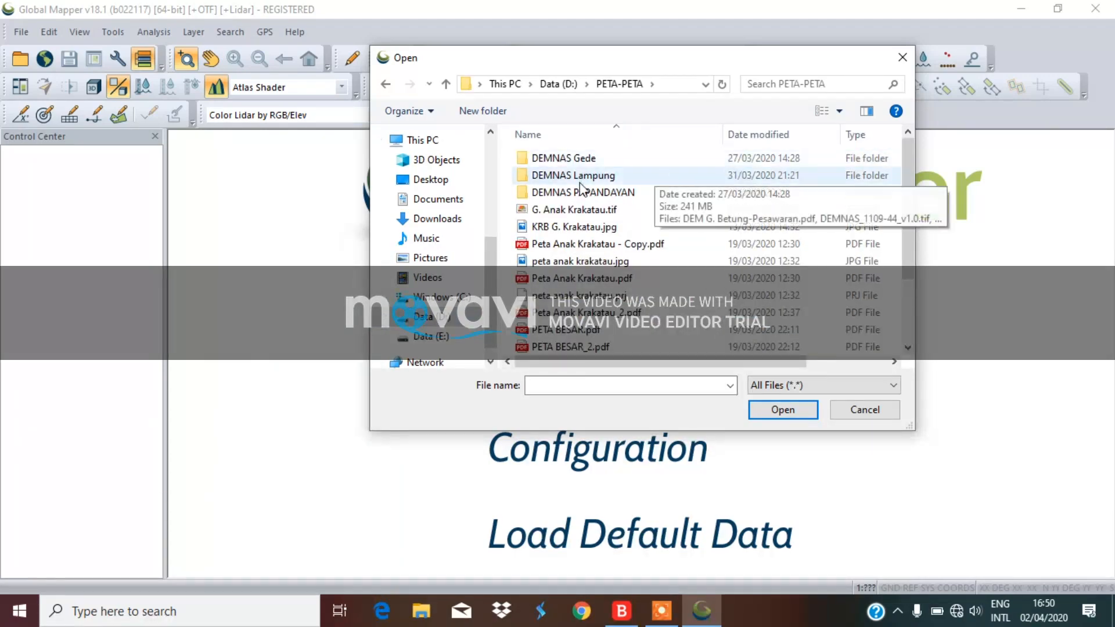
double_click(610, 175)
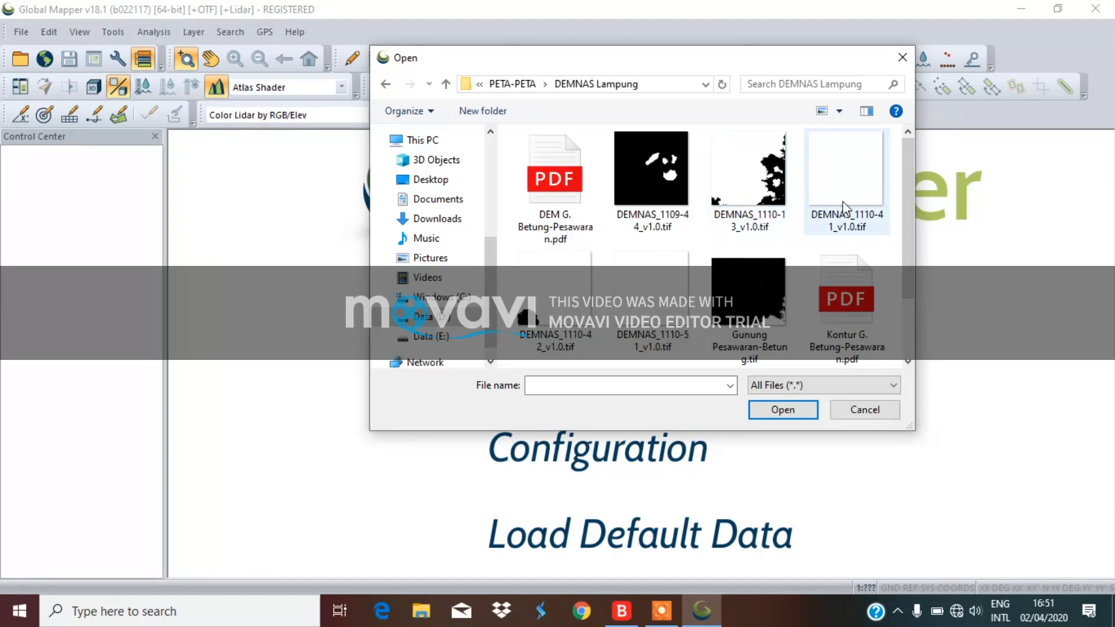
left_click(760, 197)
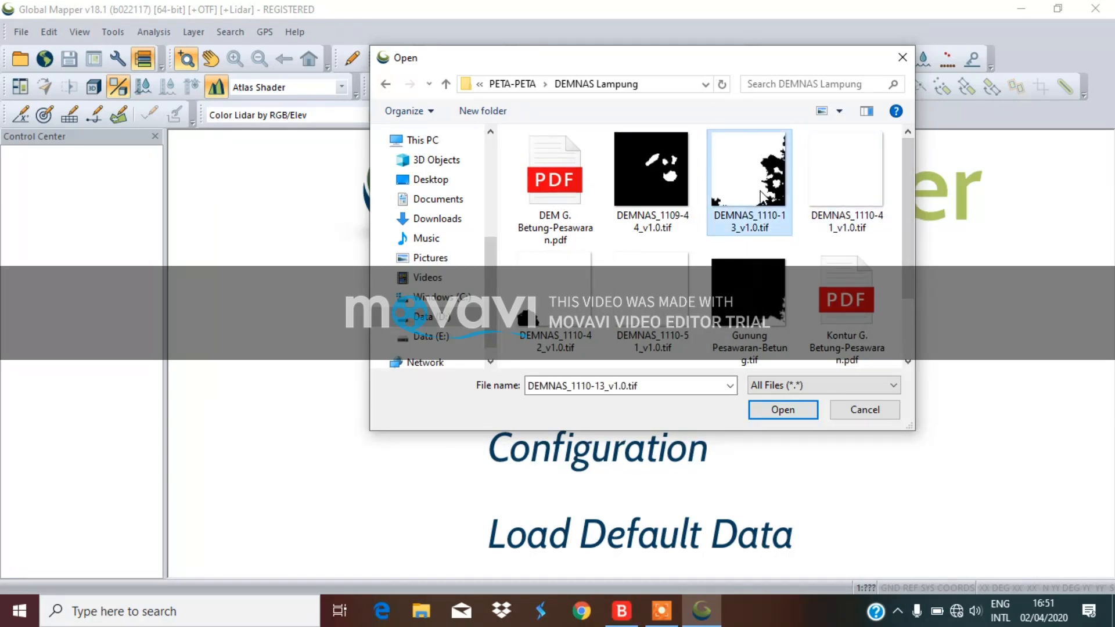
left_click(845, 187, "ctrl")
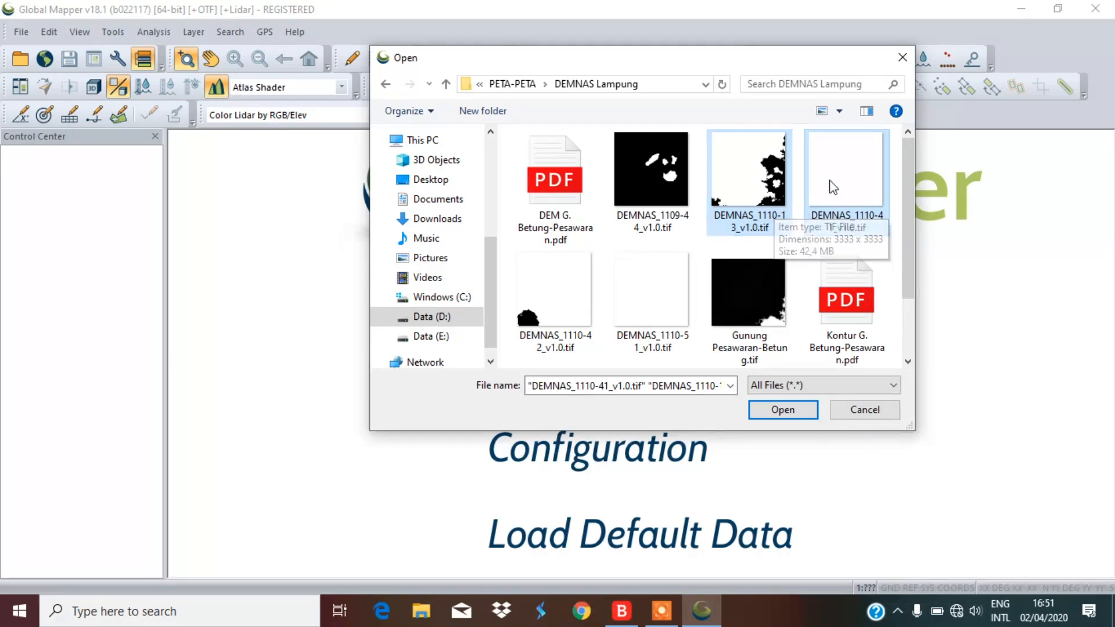
left_click(778, 410)
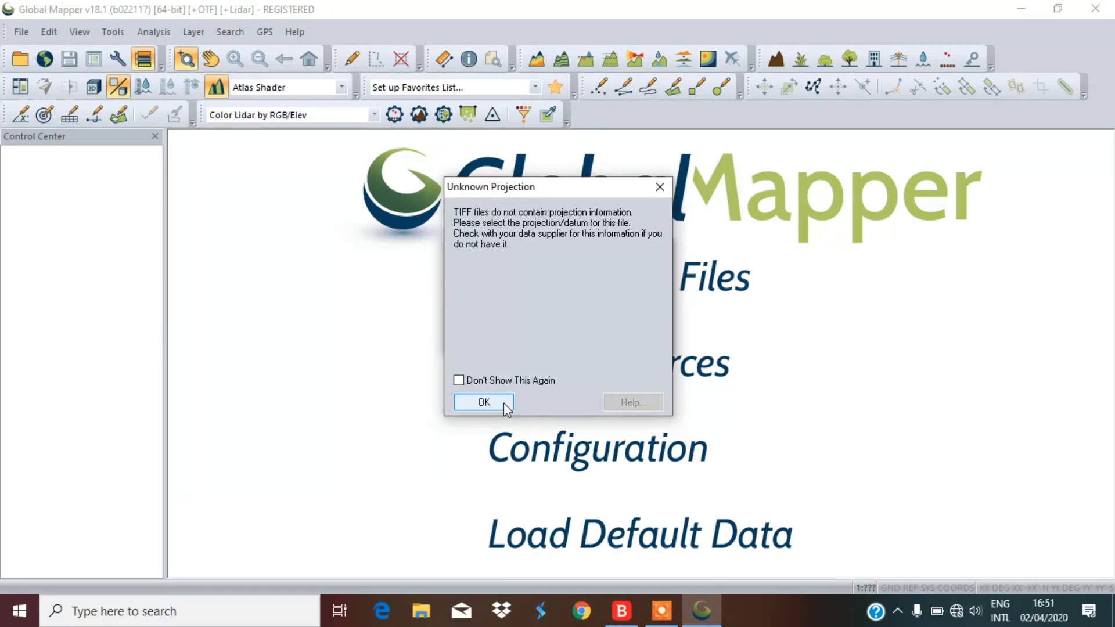
Accept Geographic WGS84 as the projection for both elevation tiles
left_click(503, 402)
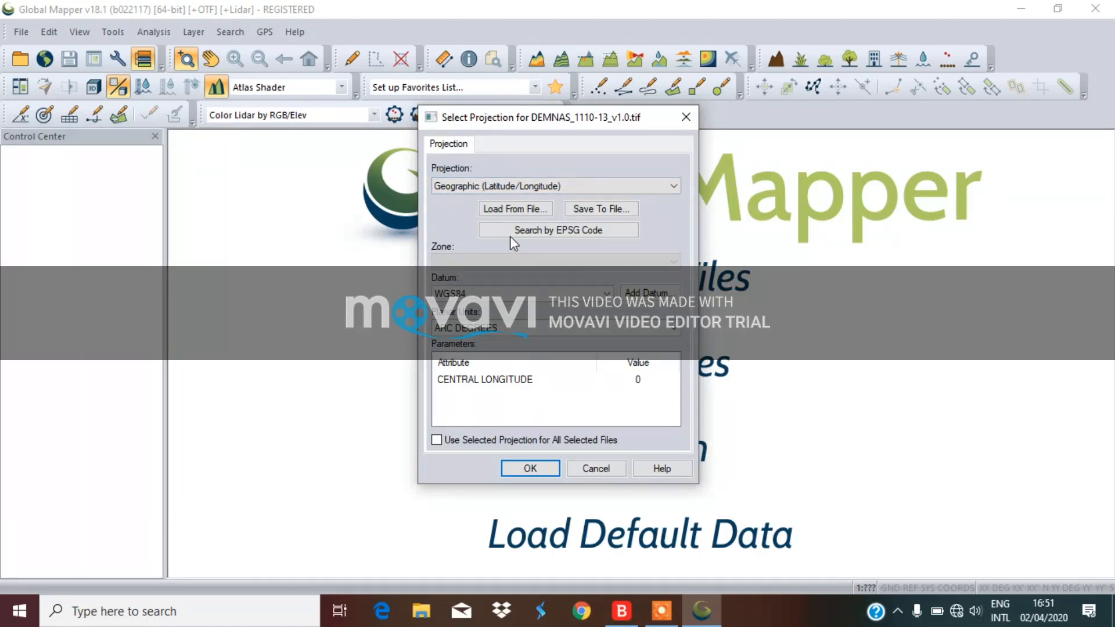
left_click(538, 468)
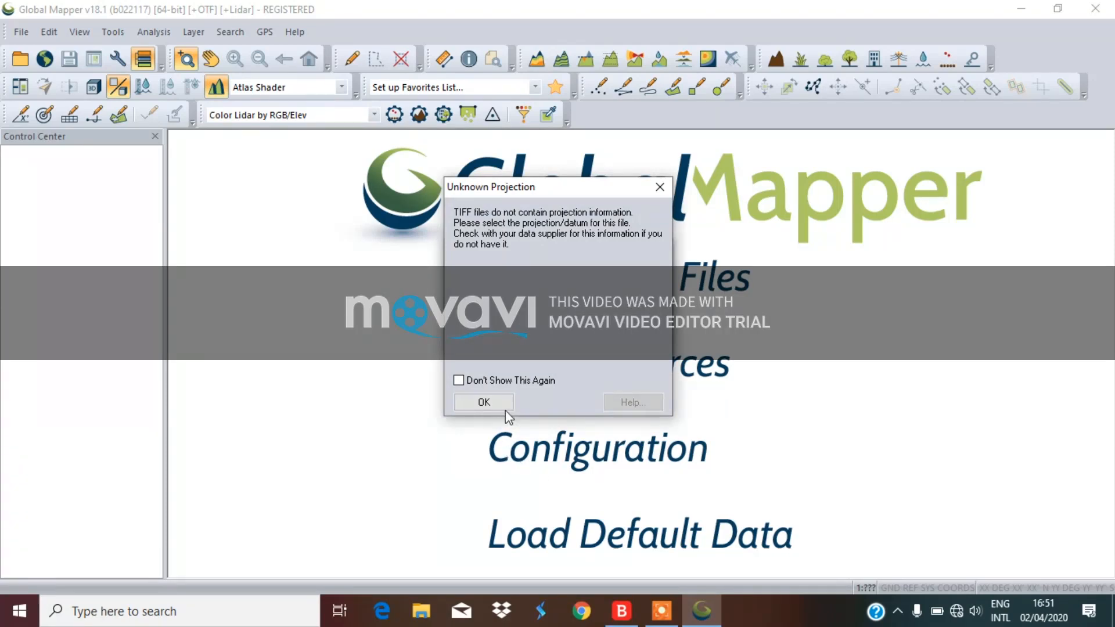
left_click(507, 407)
left_click(529, 468)
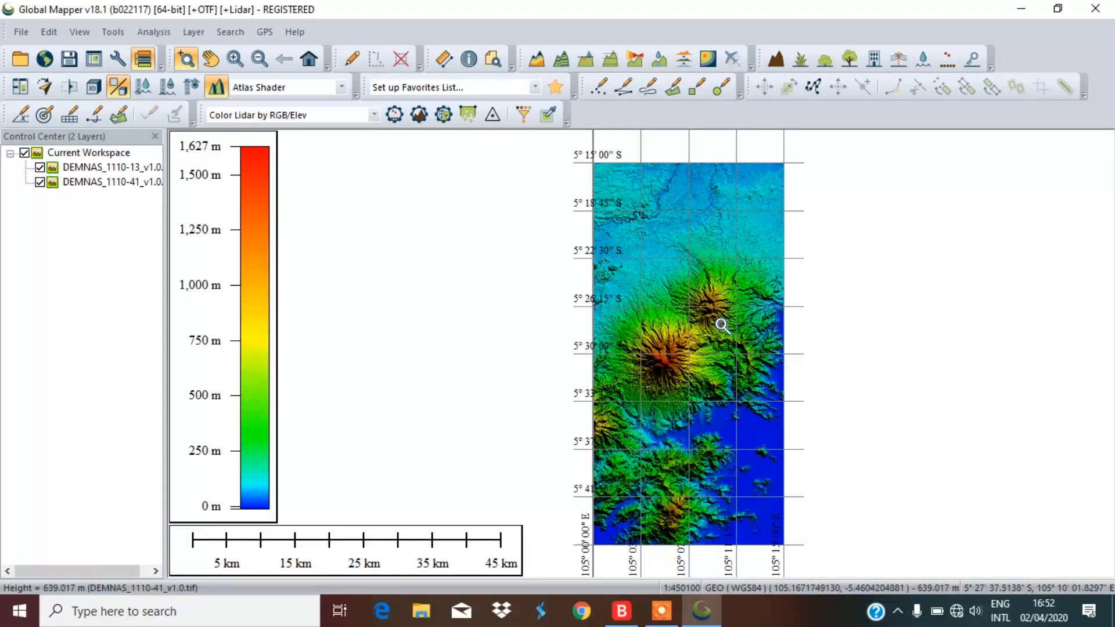
left_click_drag(616, 272, 784, 453)
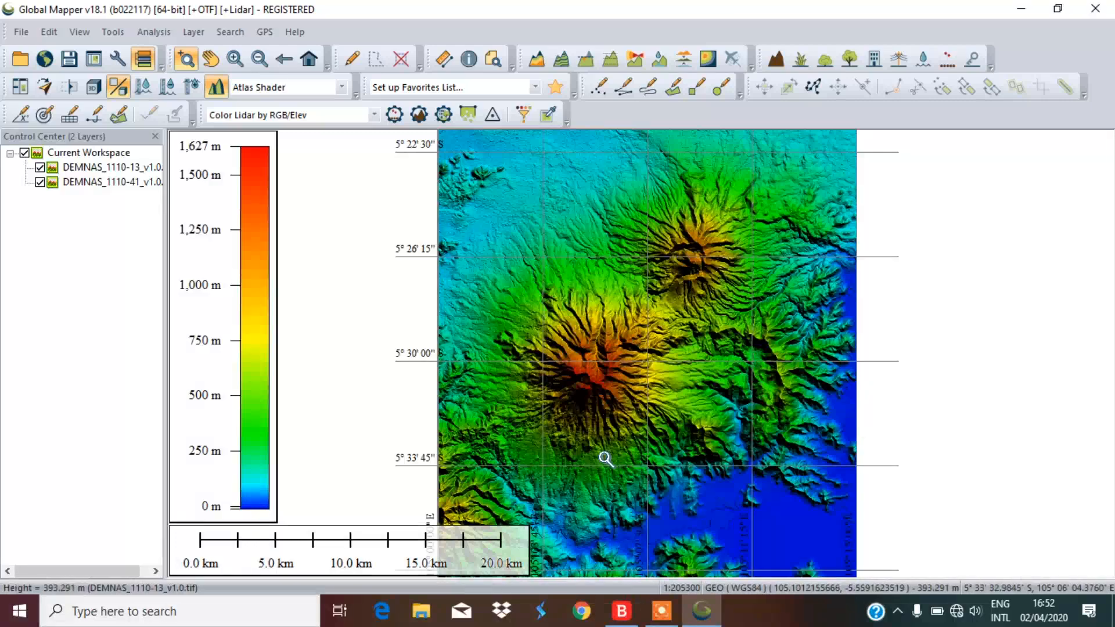
scroll(604, 458, "down", 1)
scroll(599, 375, "up", 1)
left_click_drag(431, 162, 847, 524)
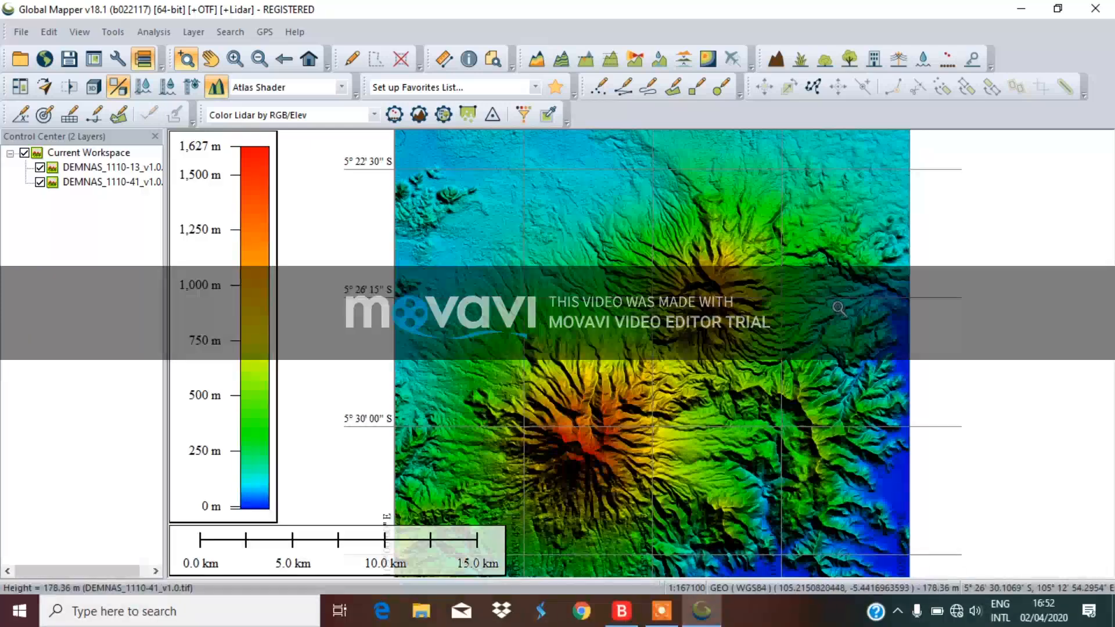
scroll(839, 308, "down", 1)
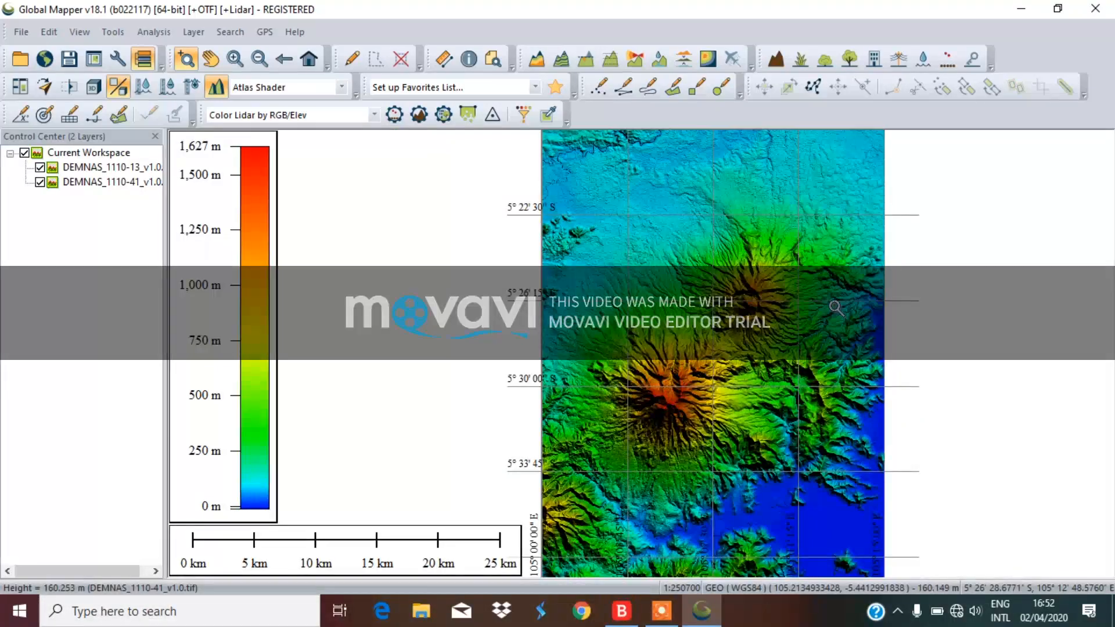
scroll(836, 308, "down", 1)
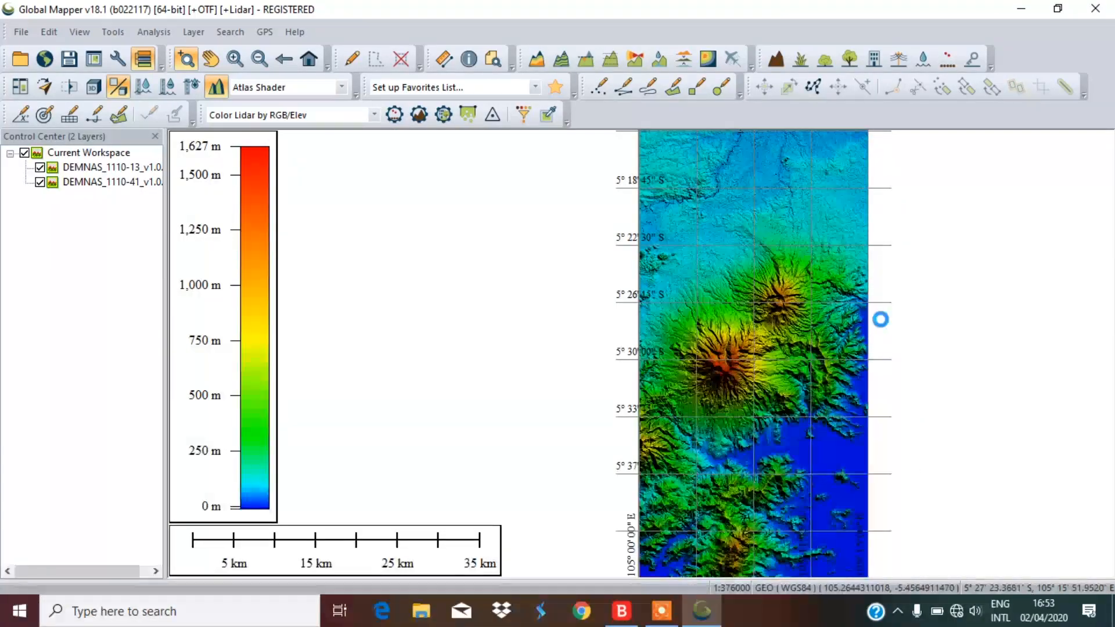
scroll(883, 322, "up", 1)
scroll(728, 352, "down", 1)
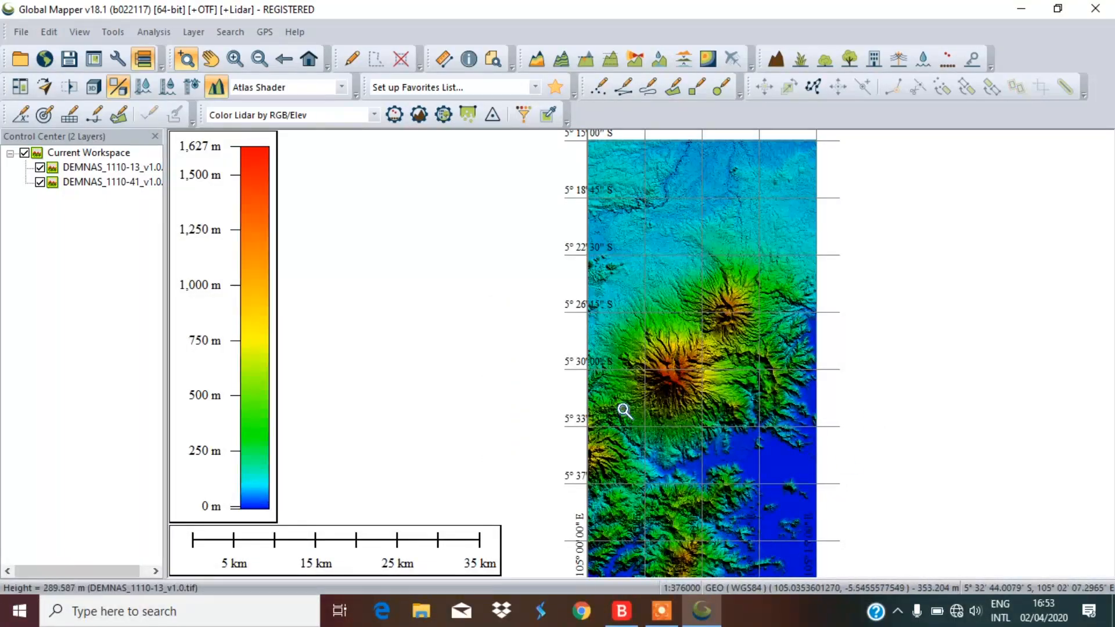
left_click(40, 167)
left_click(40, 168)
left_click(40, 183)
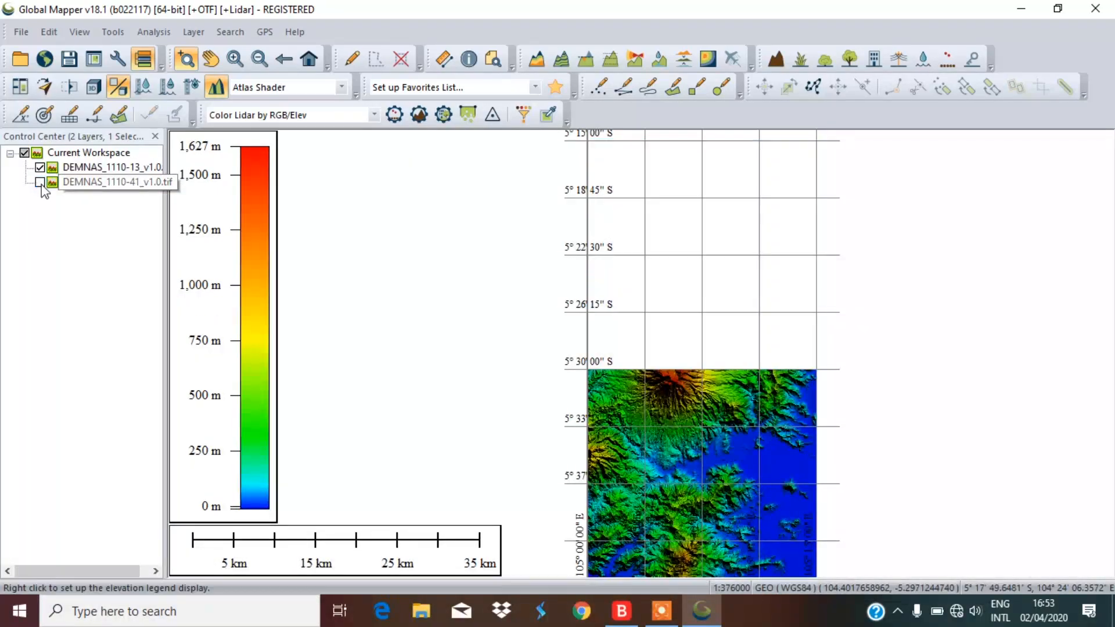
left_click(40, 182)
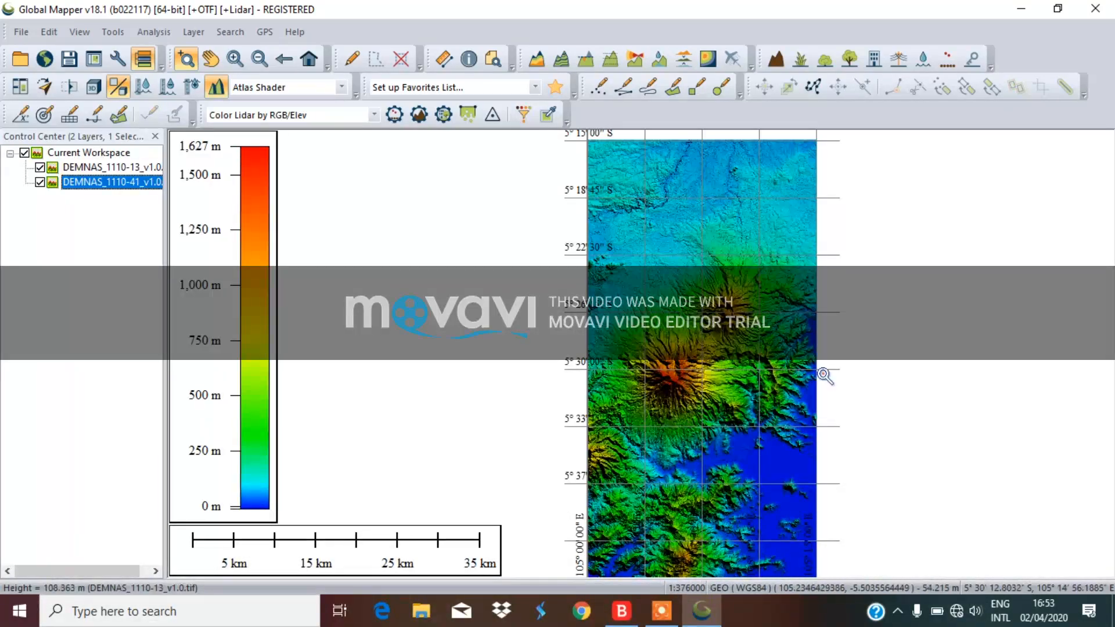
scroll(803, 370, "up", 1)
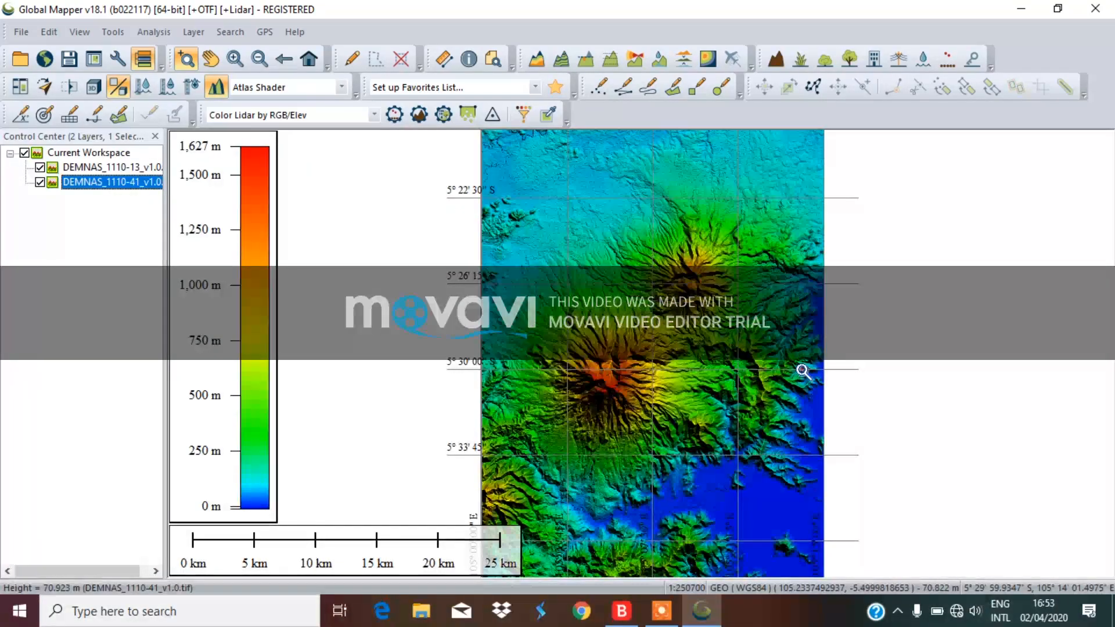
scroll(692, 240, "down", 1)
scroll(692, 239, "up", 1)
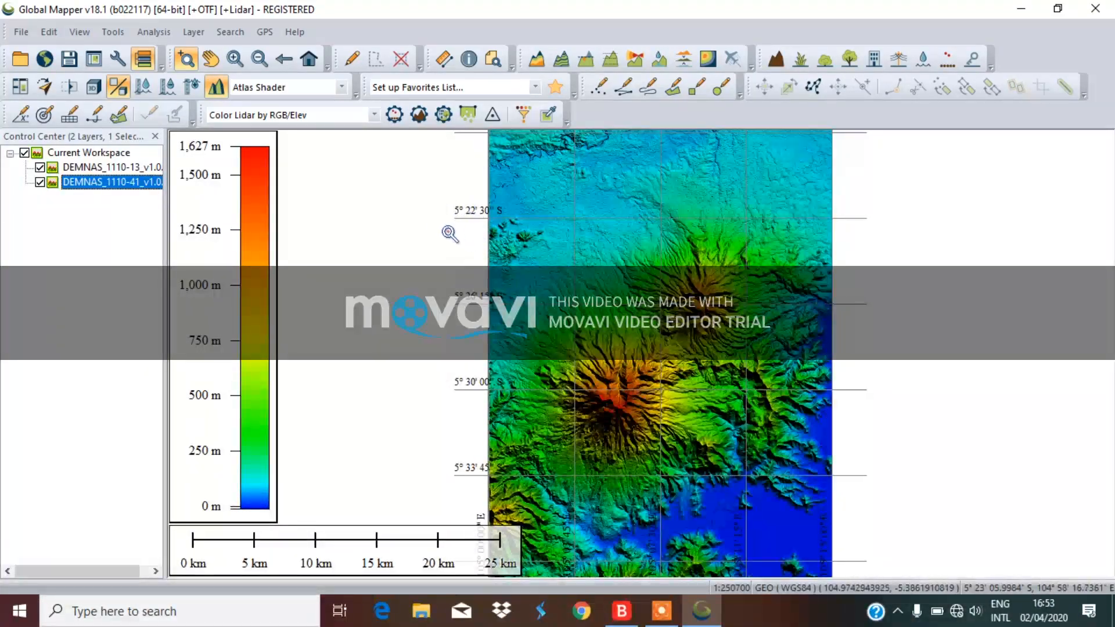
In the Configuration projection settings, choose UTM as the map projection
left_click(117, 59)
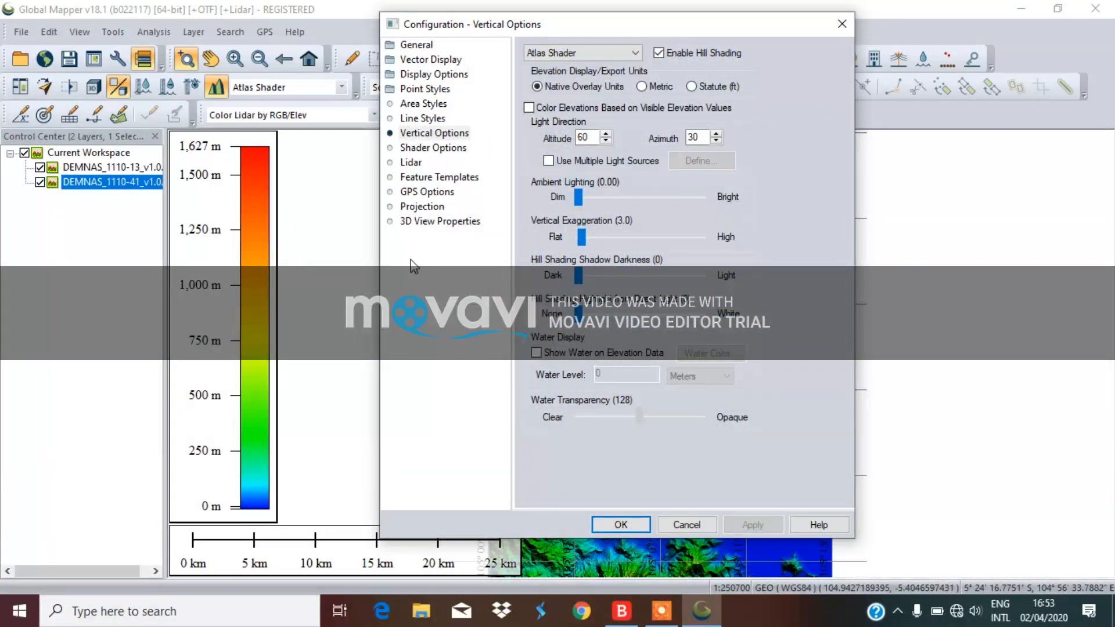
left_click_drag(598, 30, 873, 68)
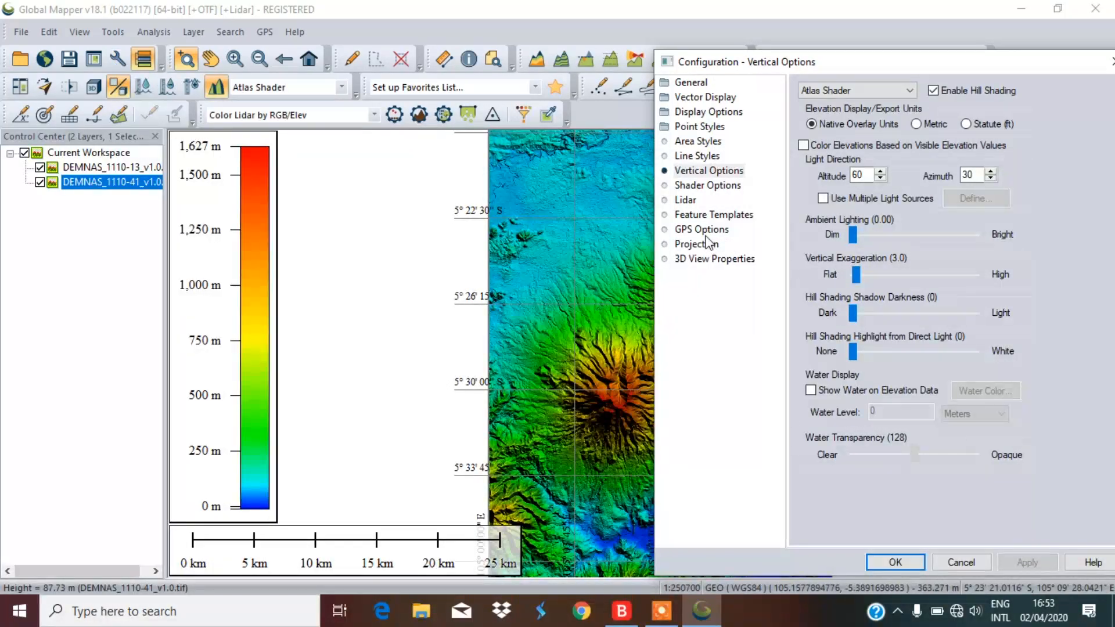
left_click(687, 245)
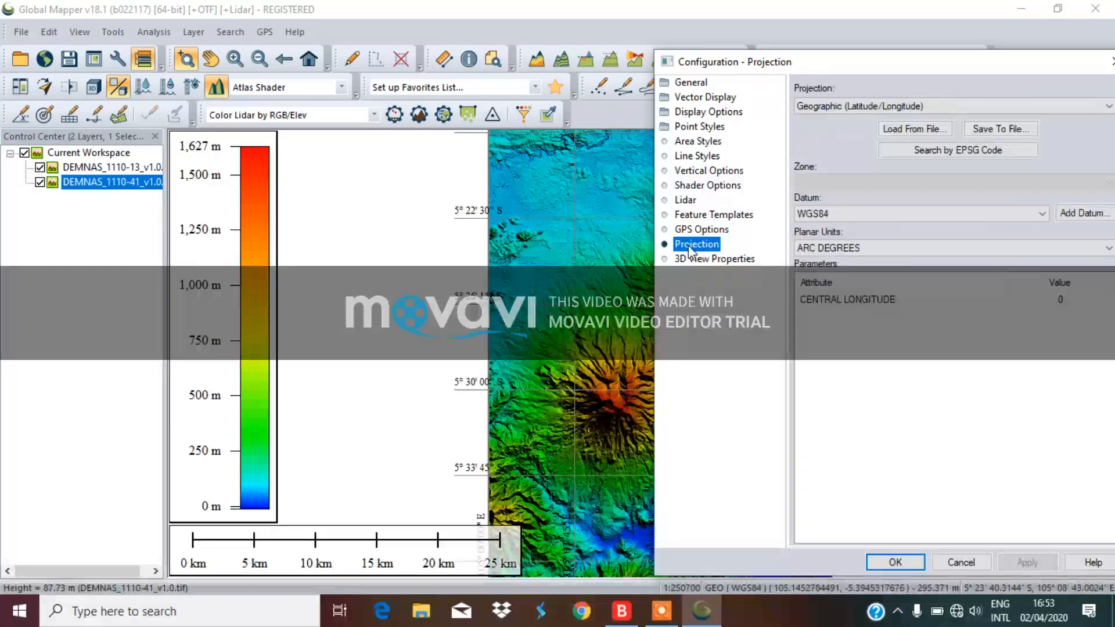
left_click_drag(915, 65, 688, 51)
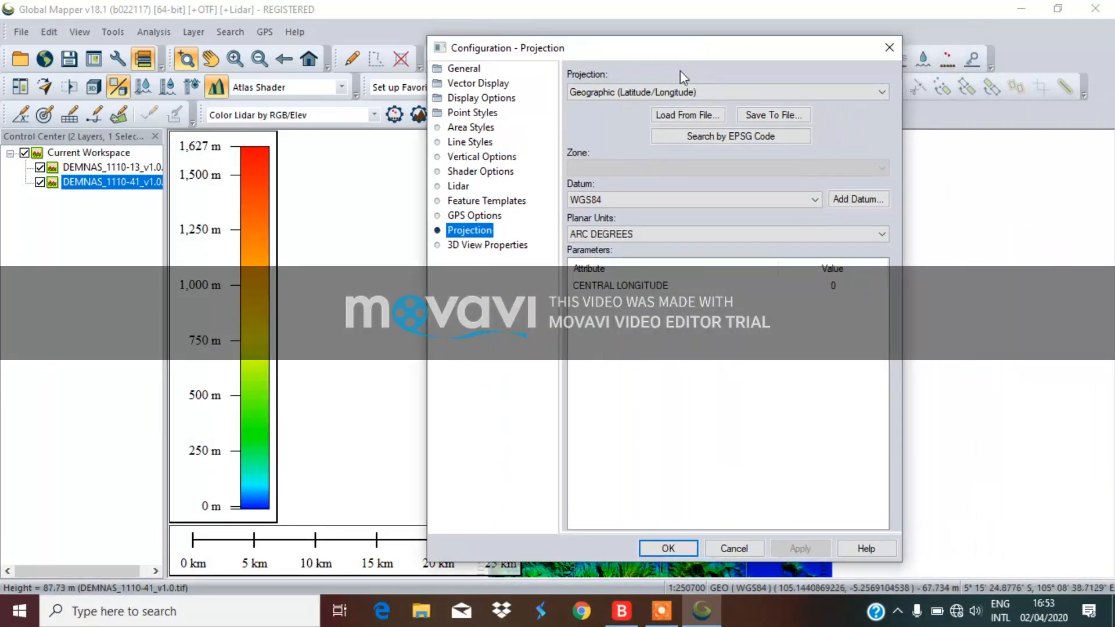
left_click(591, 94)
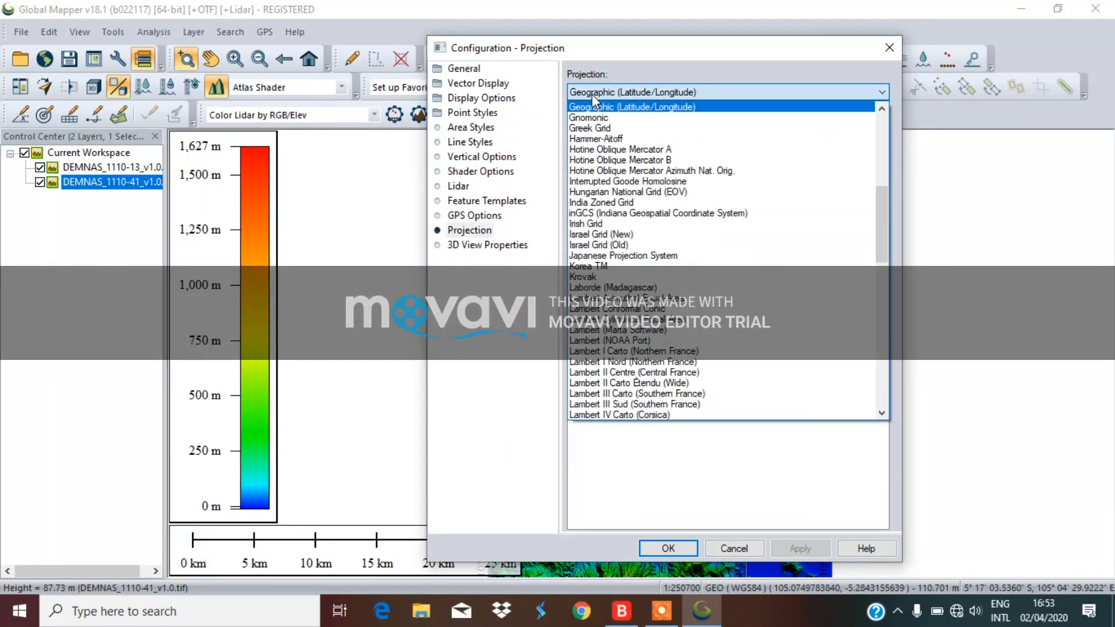
scroll(702, 269, "down", 14)
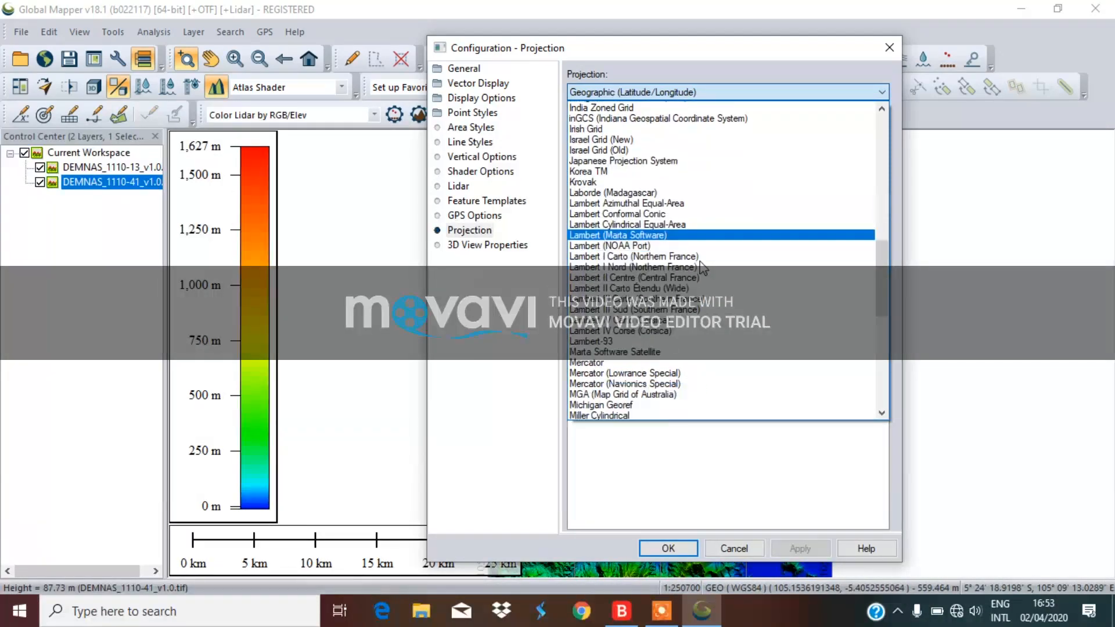
scroll(702, 268, "down", 5)
left_click(664, 336)
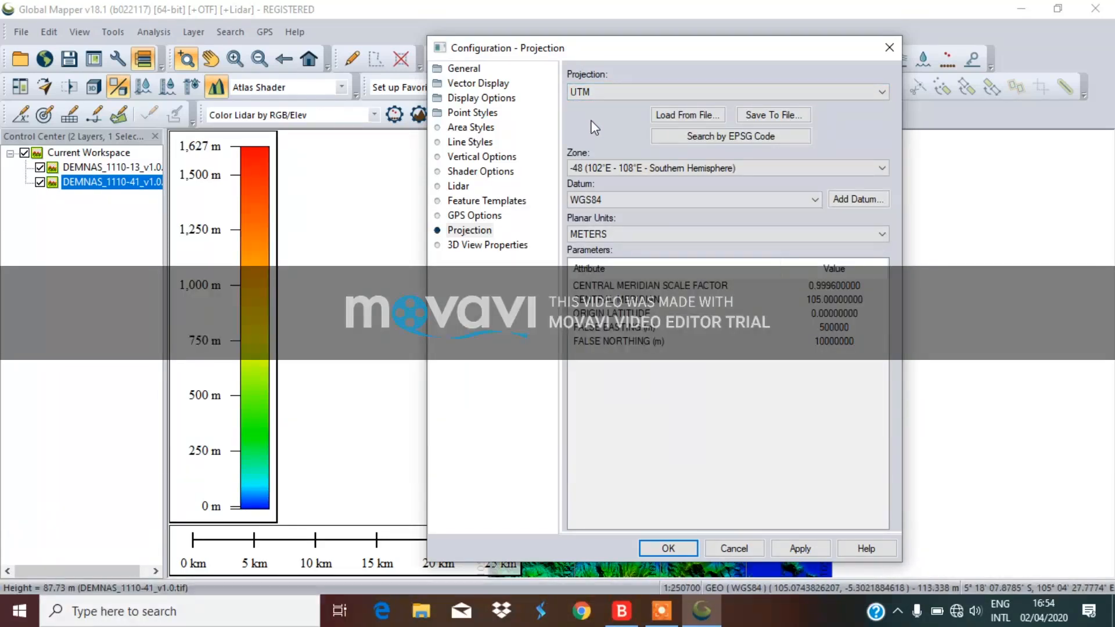
Keep UTM zone -48 (Southern Hemisphere) on WGS84 in metres and apply it
left_click(603, 173)
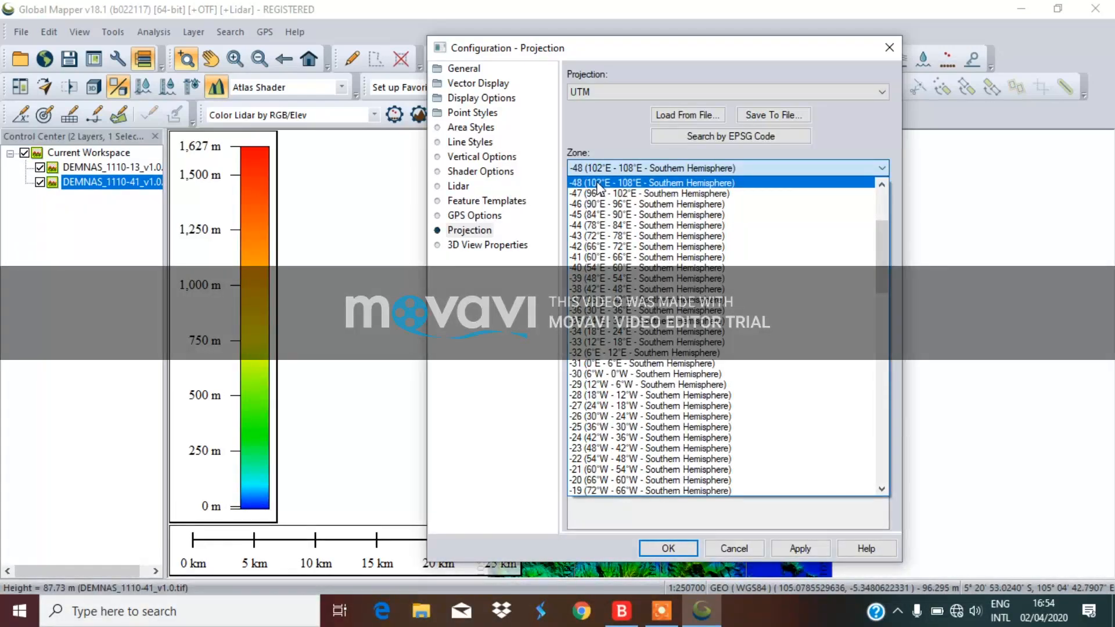
left_click(653, 173)
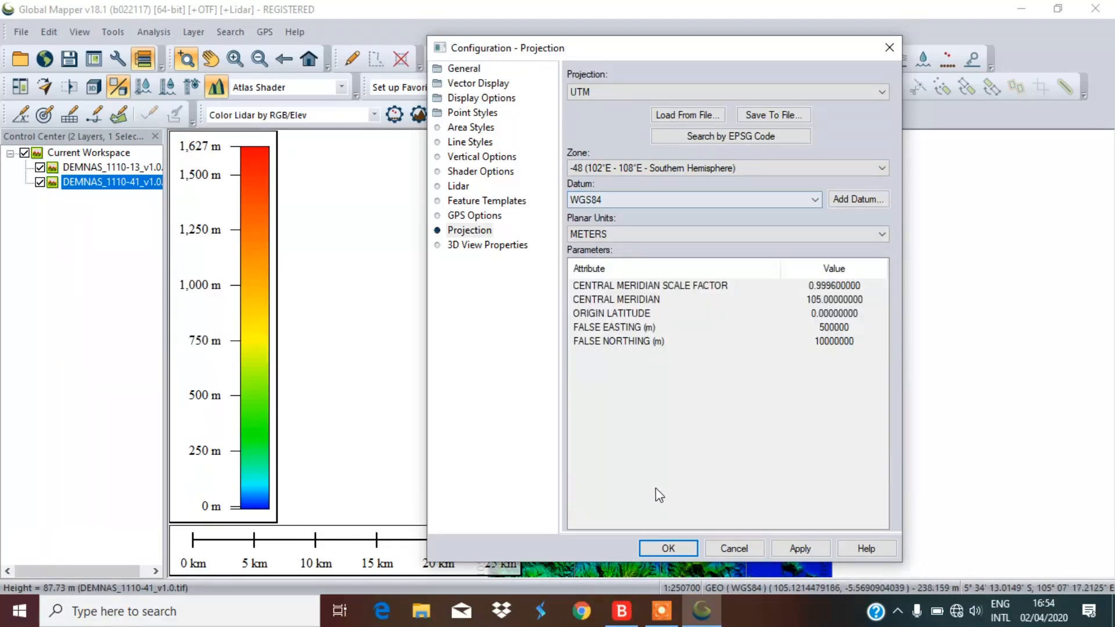
left_click(799, 548)
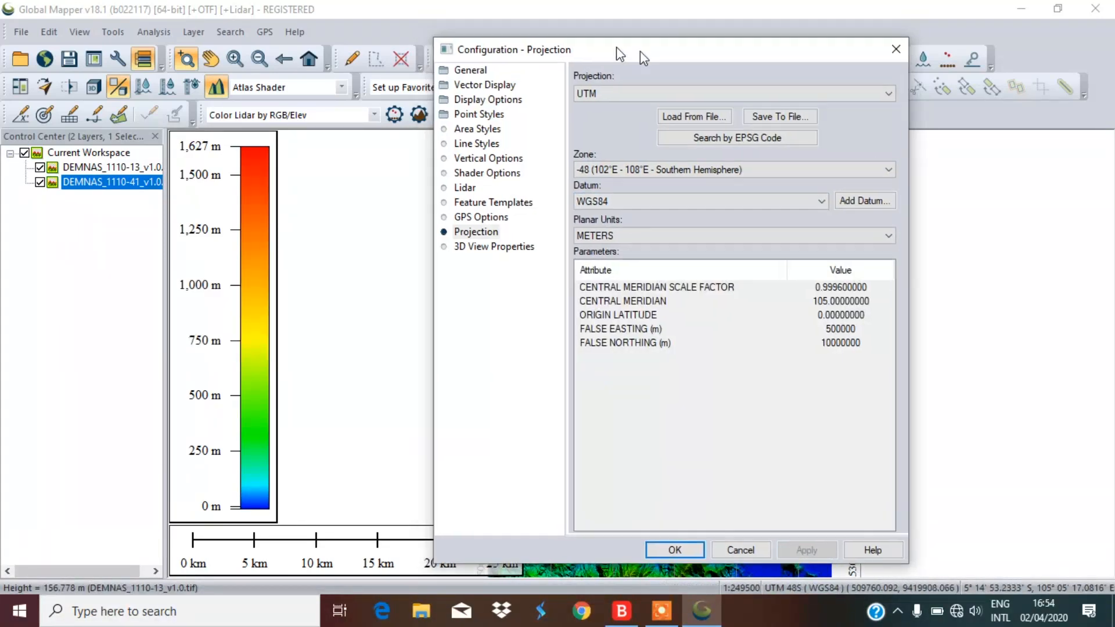
left_click_drag(613, 50, 847, 95)
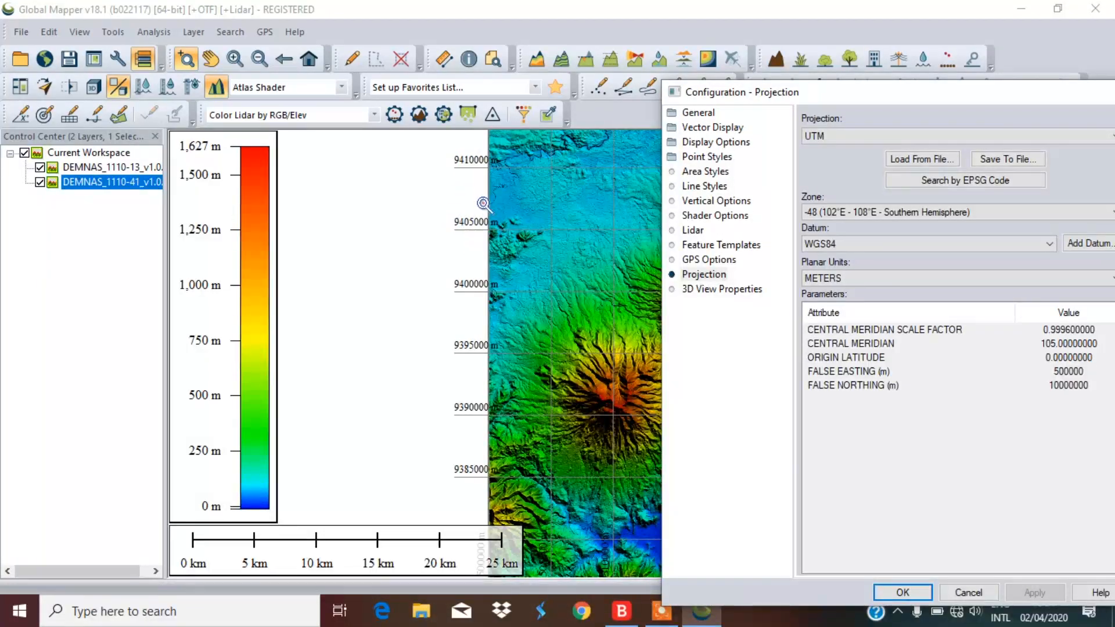
left_click_drag(819, 100, 726, 21)
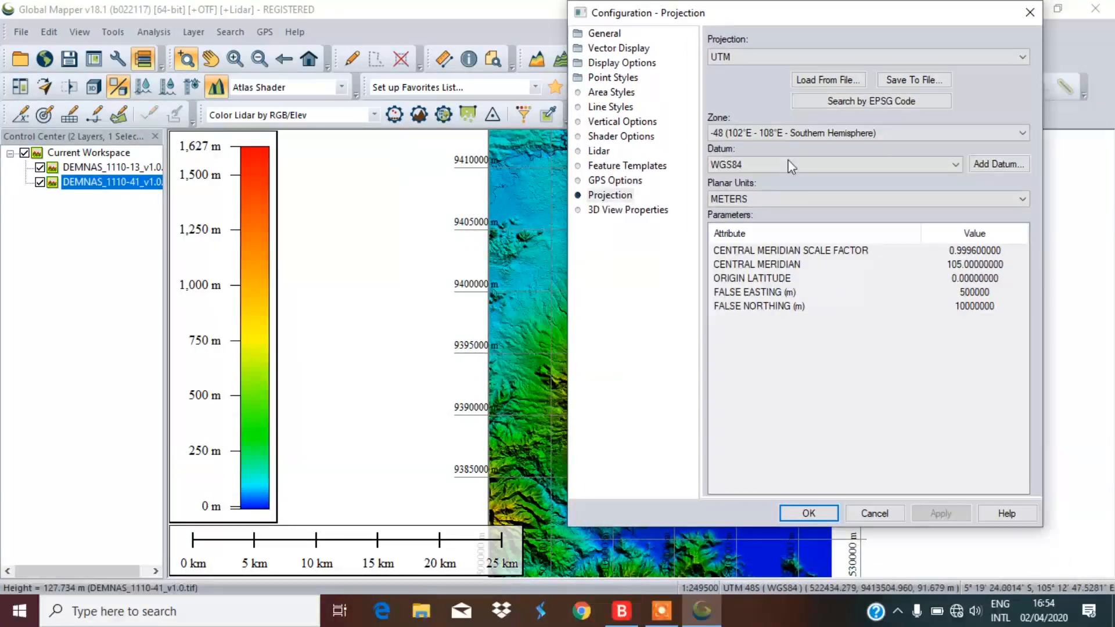
Confirm the UTM zone 48 projection so the map redraws, then open the Start menu
left_click(798, 513)
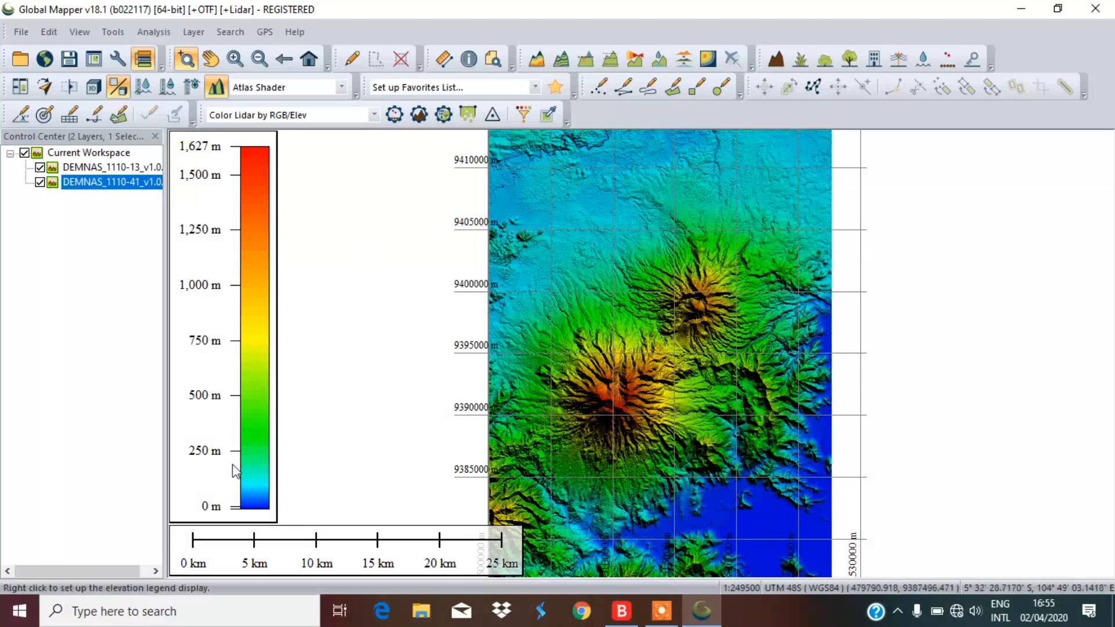
left_click(20, 610)
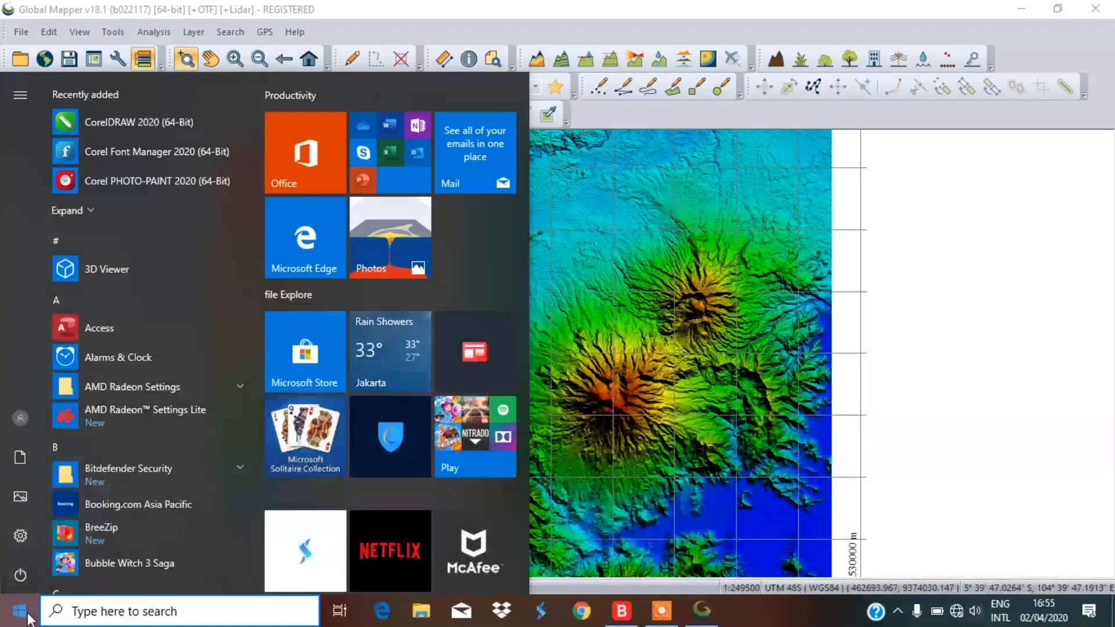
Start a blank Notepad note from Start search, then minimize it to the taskbar
type("no")
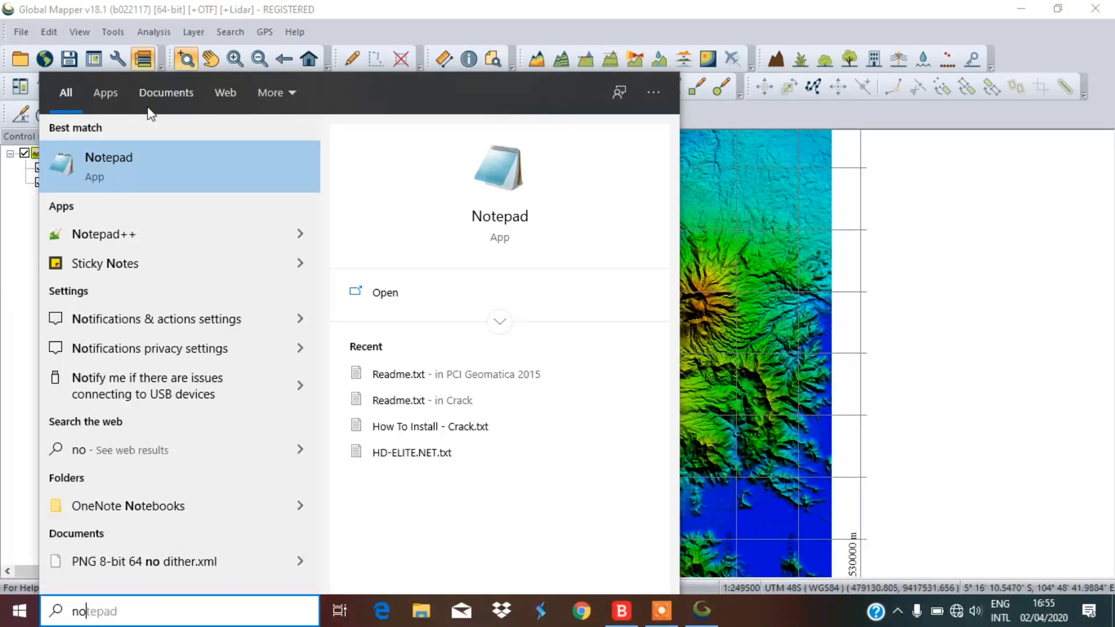
left_click(104, 173)
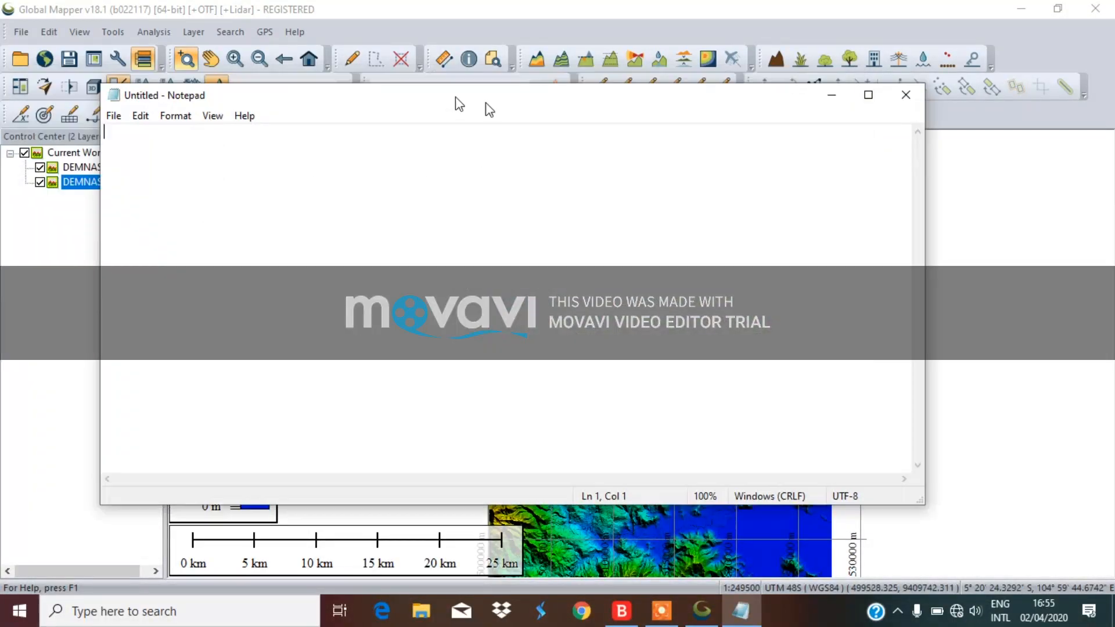
left_click_drag(490, 109, 862, 171)
left_click_drag(589, 156, 204, 48)
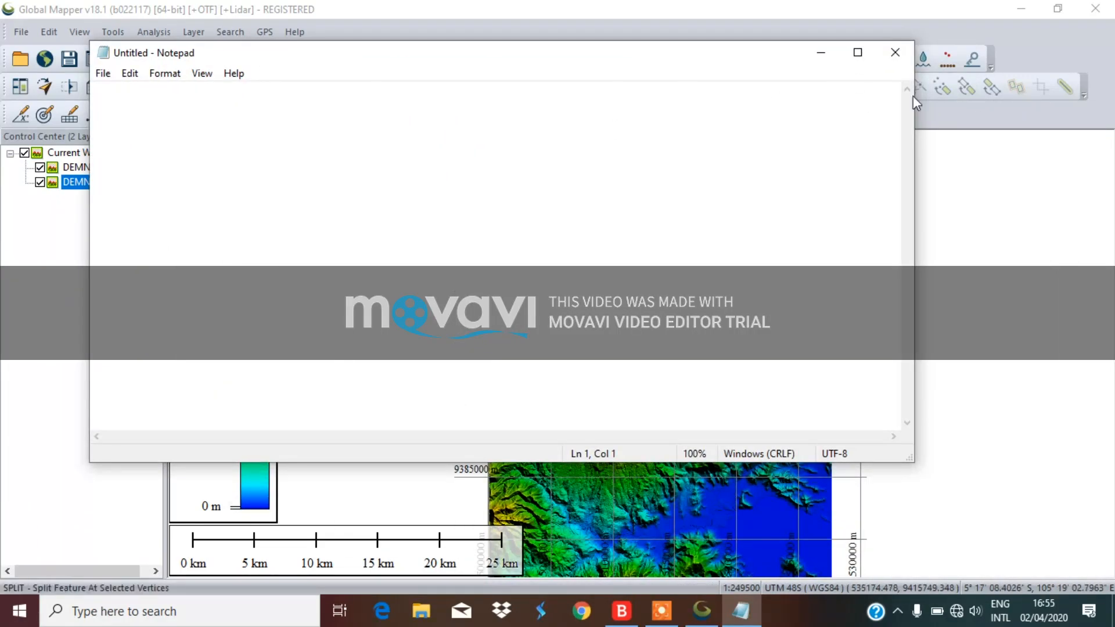
left_click(859, 50)
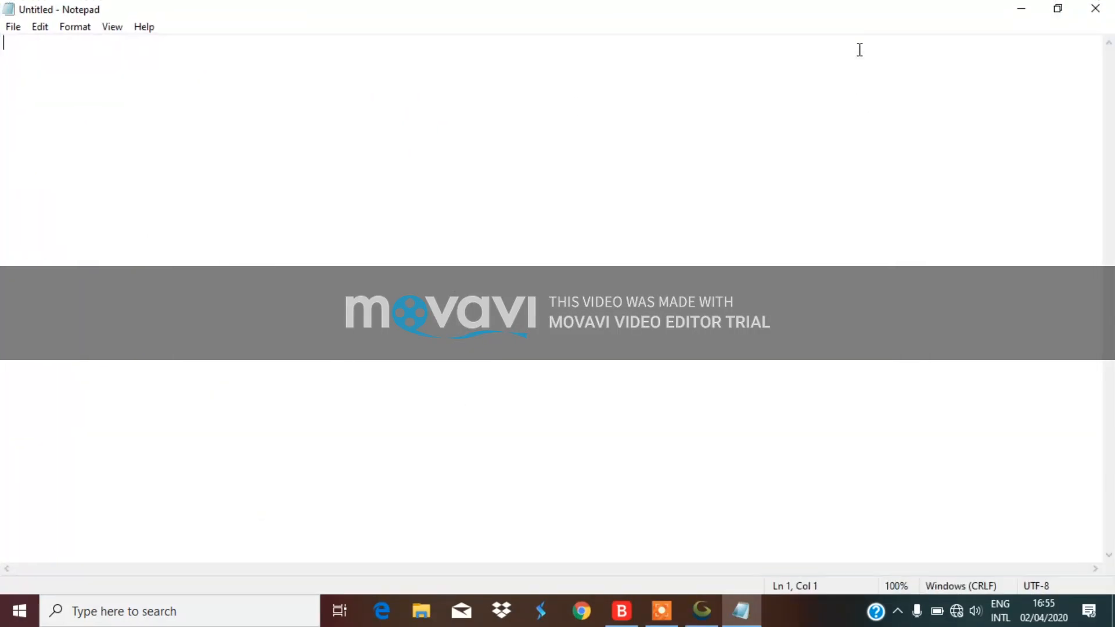
left_click(1057, 9)
left_click(811, 62)
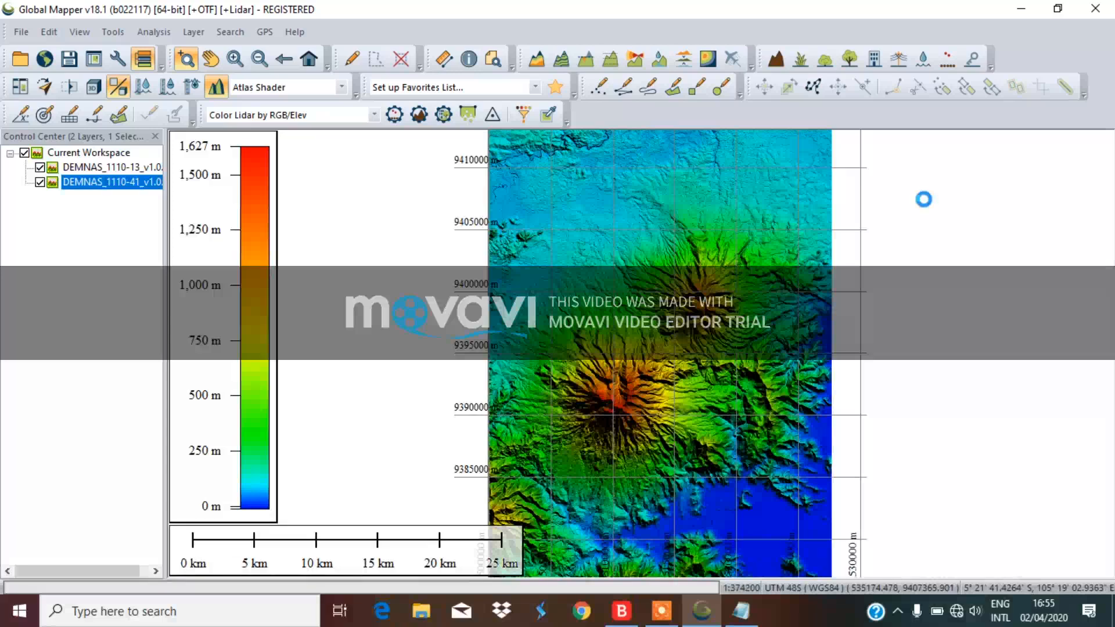
Read the northern grid label and note 'utara: 9405000' in Notepad
scroll(923, 196, "down", 1)
scroll(755, 256, "up", 1)
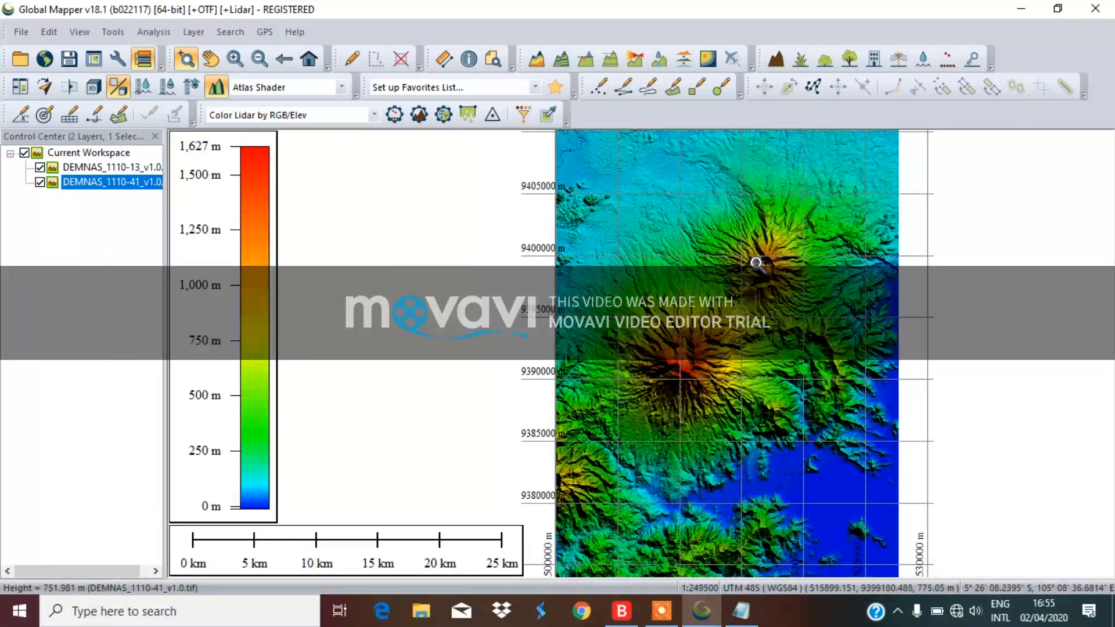
scroll(718, 306, "up", 1)
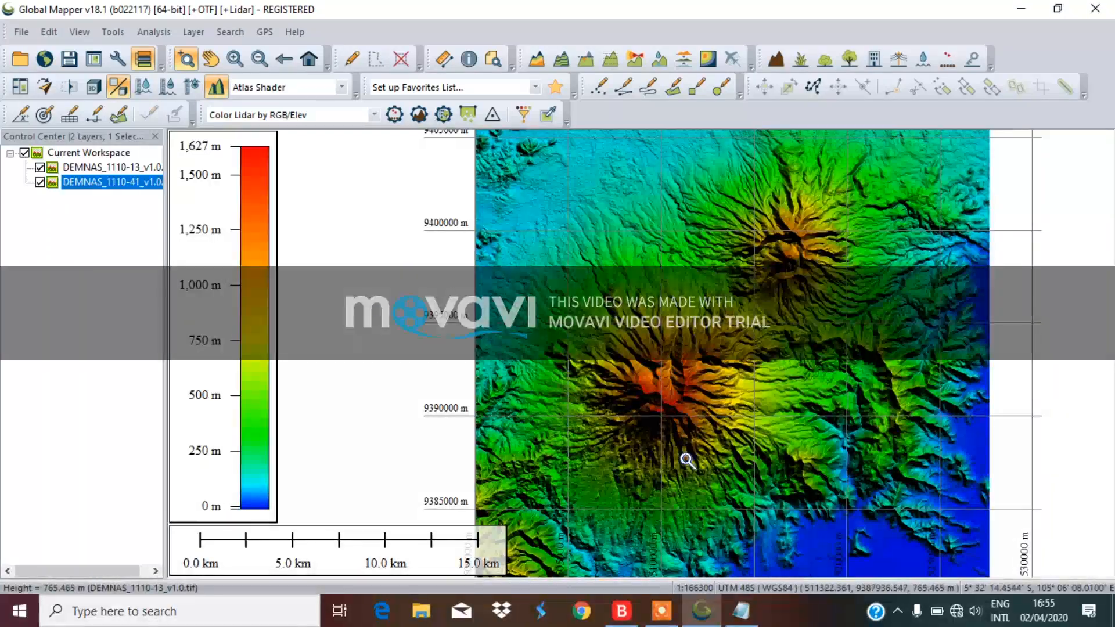
scroll(682, 479, "down", 1)
scroll(656, 352, "up", 1)
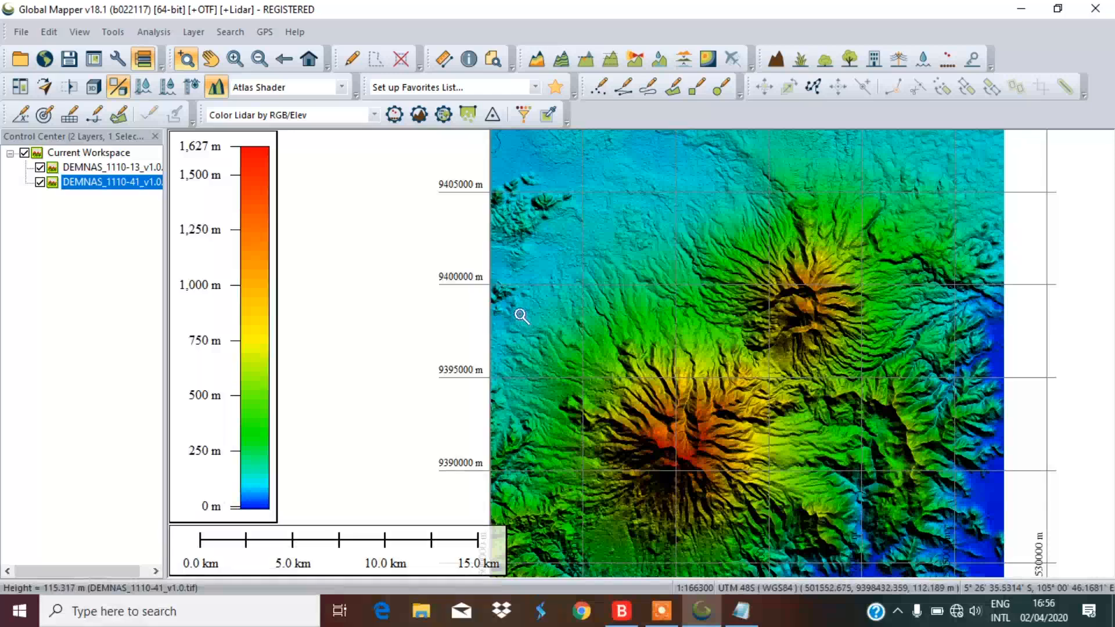
left_click(745, 619)
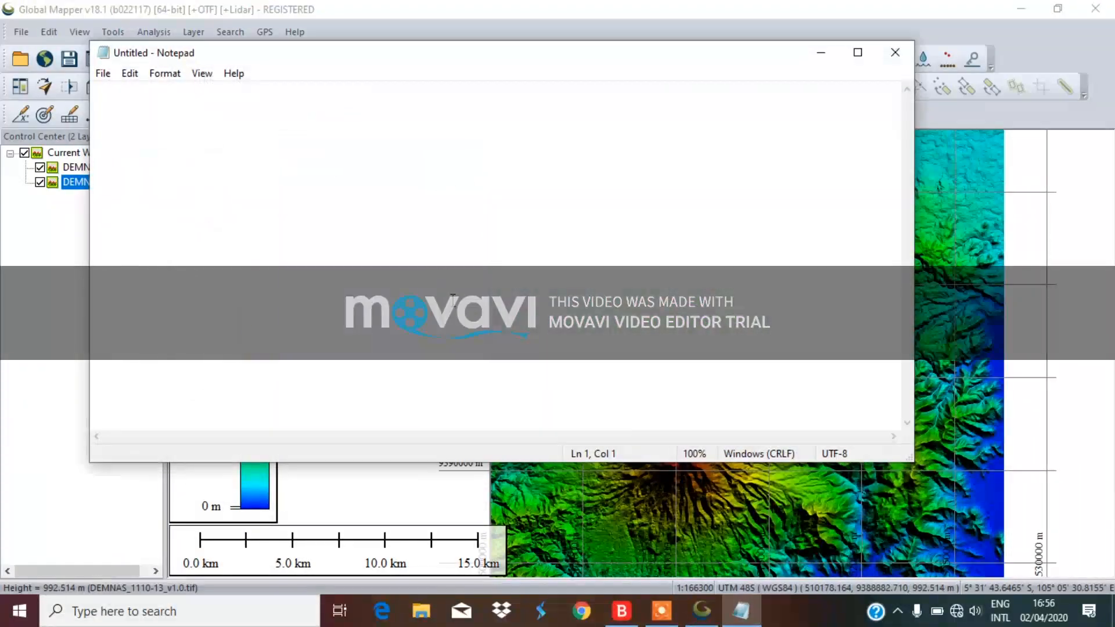
type("utara: ")
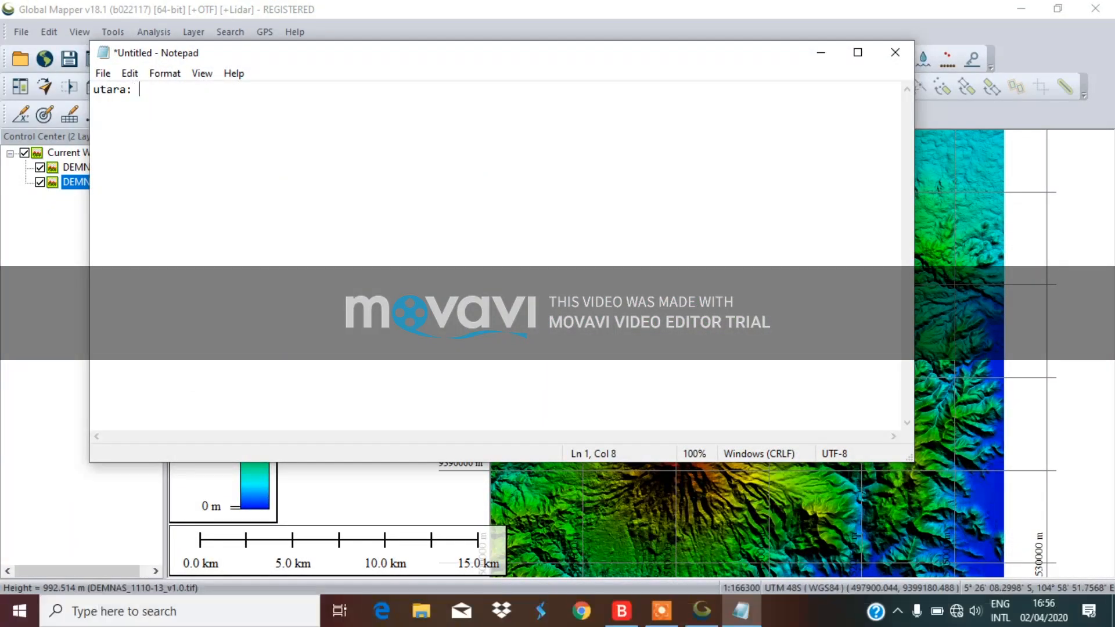
type("9405000 ")
type("selatan")
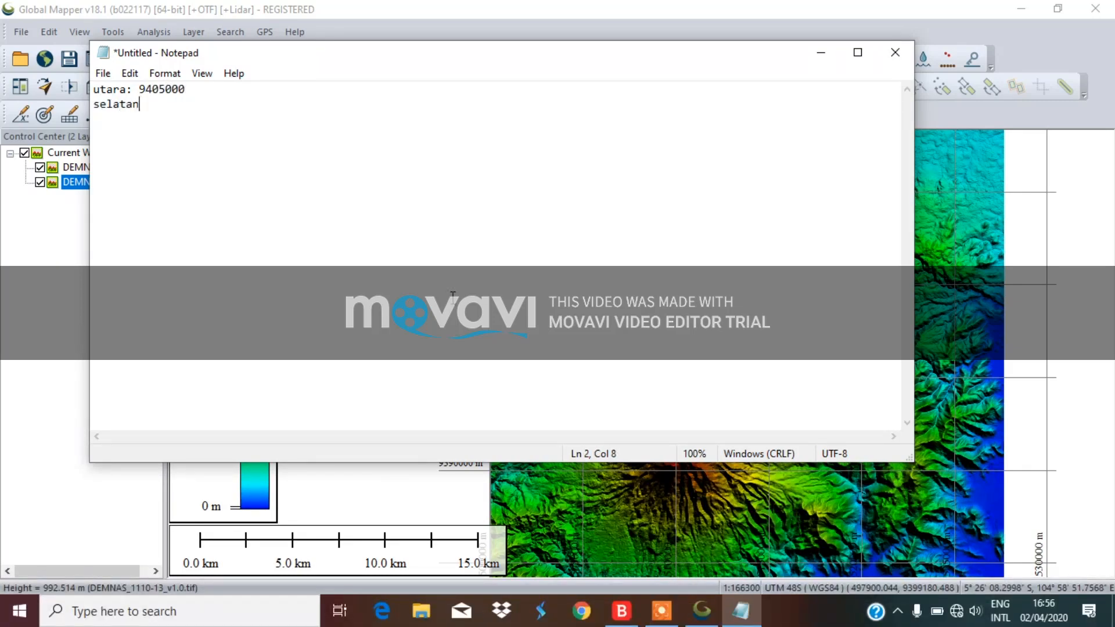
left_click(825, 55)
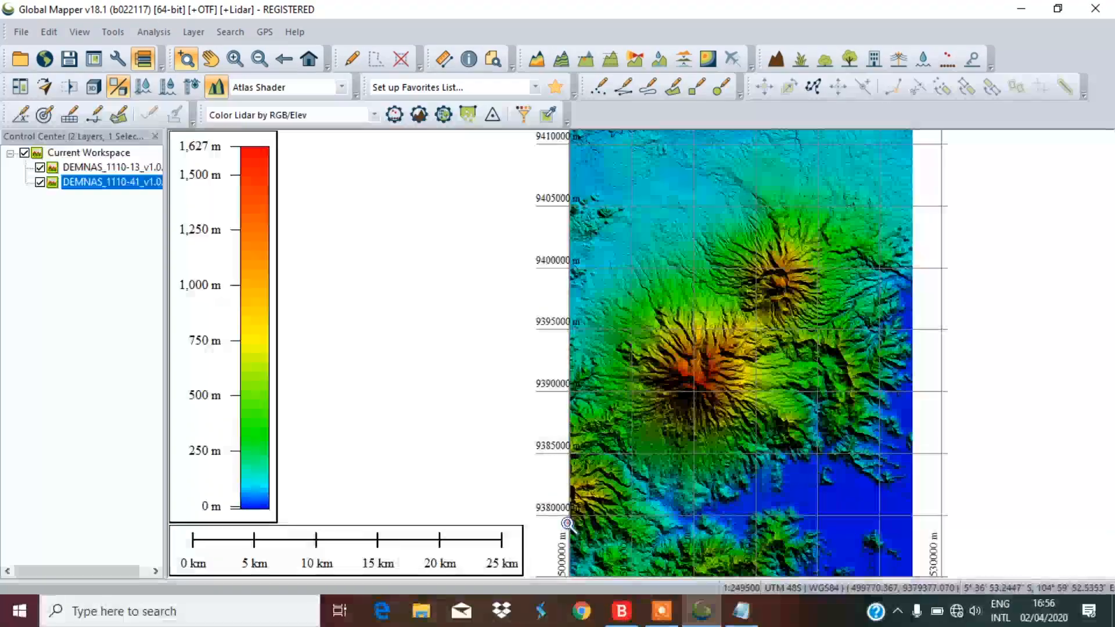
Check the southern grid label and complete the note with 'selatan: 9380000'
scroll(567, 523, "up", 1)
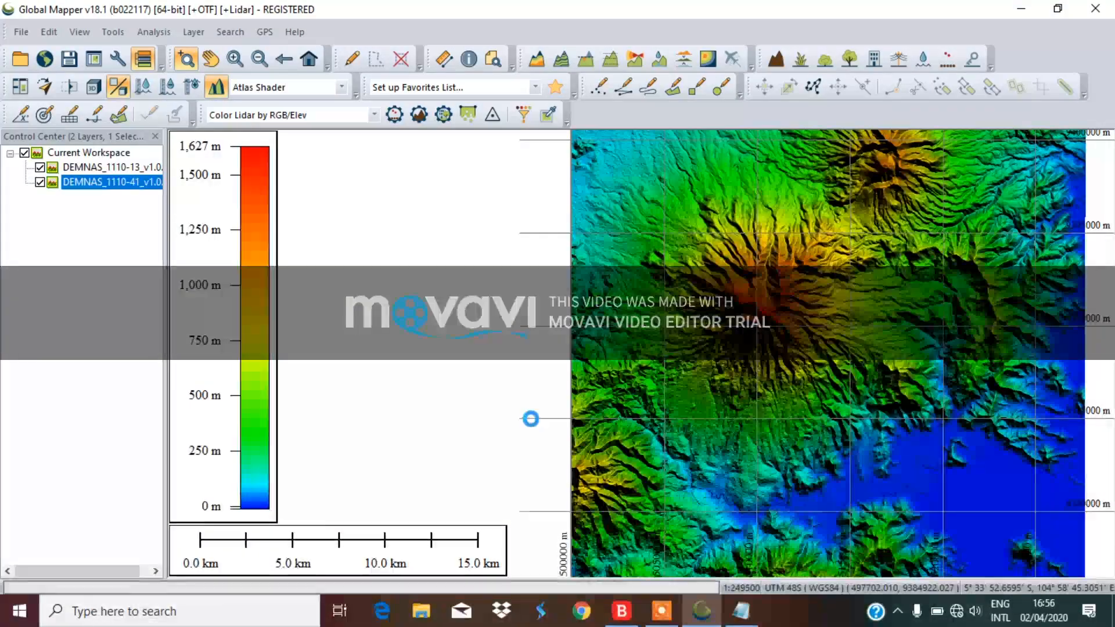
scroll(864, 492, "down", 1)
scroll(611, 466, "up", 1)
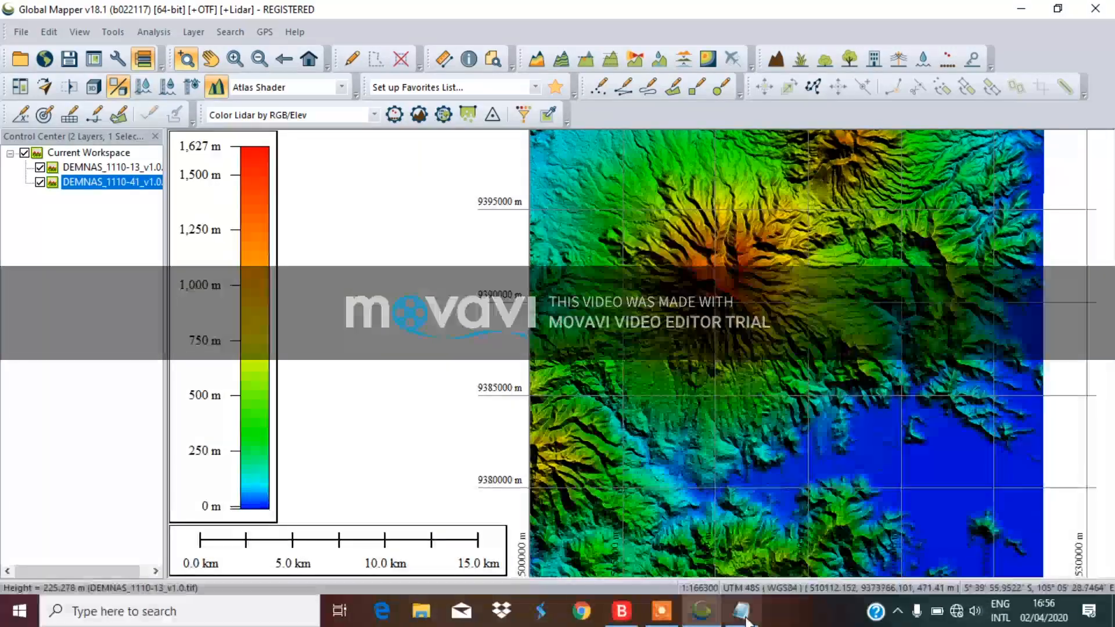
key("alt+Tab")
type(": 93")
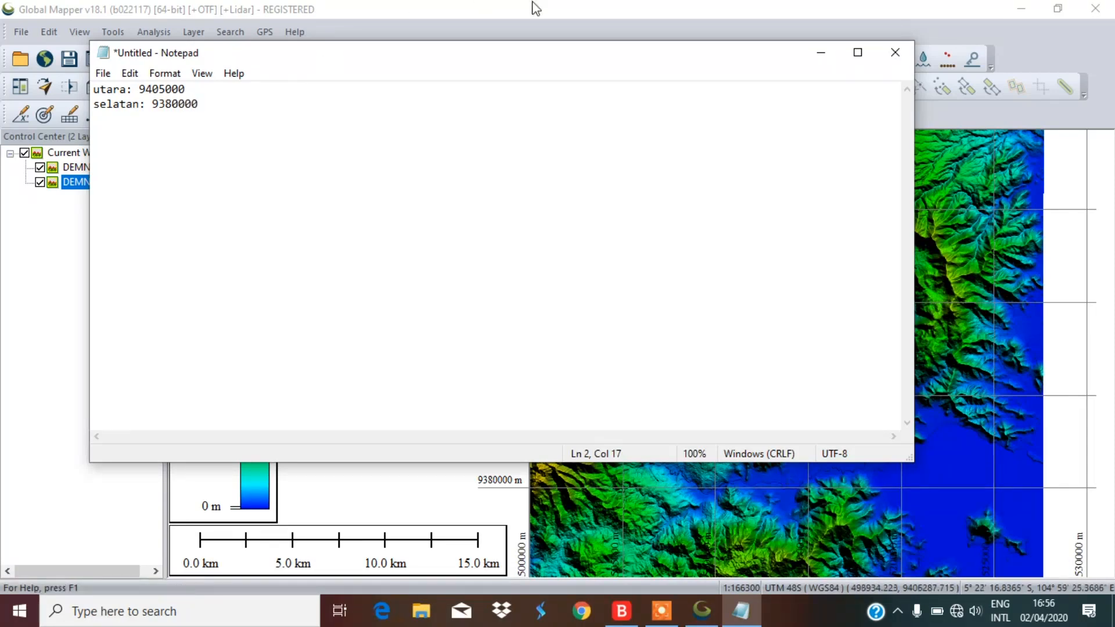
left_click(988, 116)
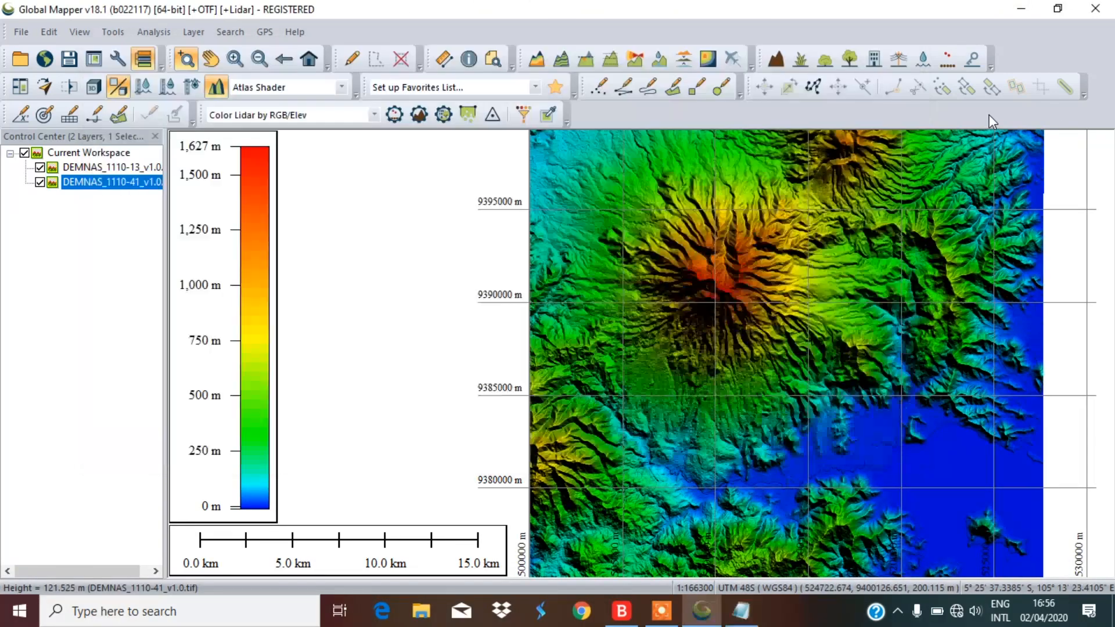
scroll(560, 445, "down", 1)
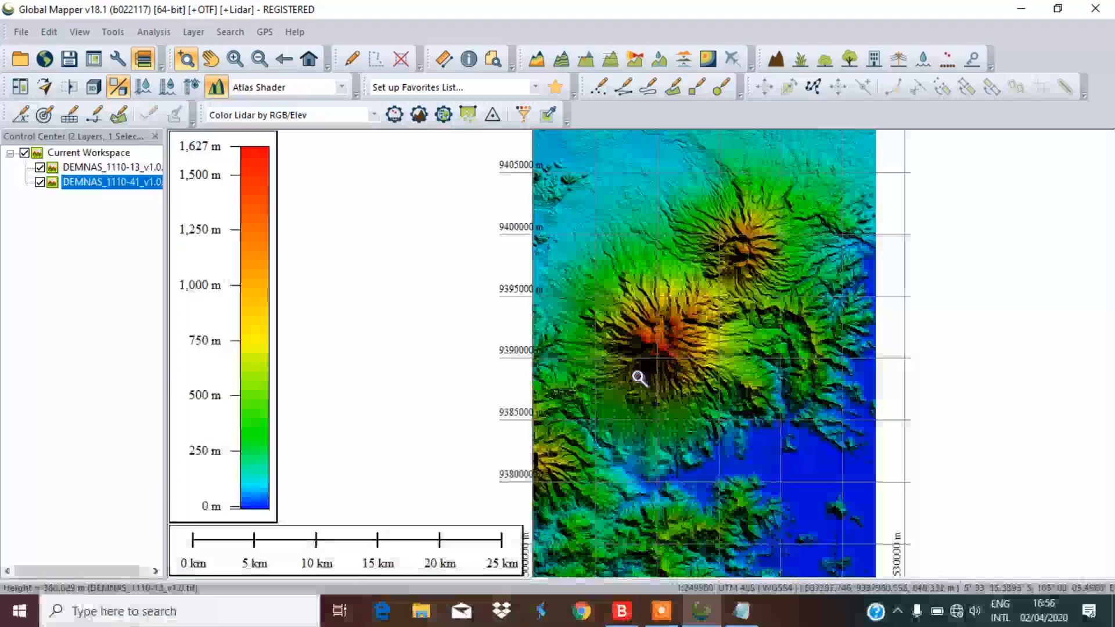
scroll(739, 283, "up", 1)
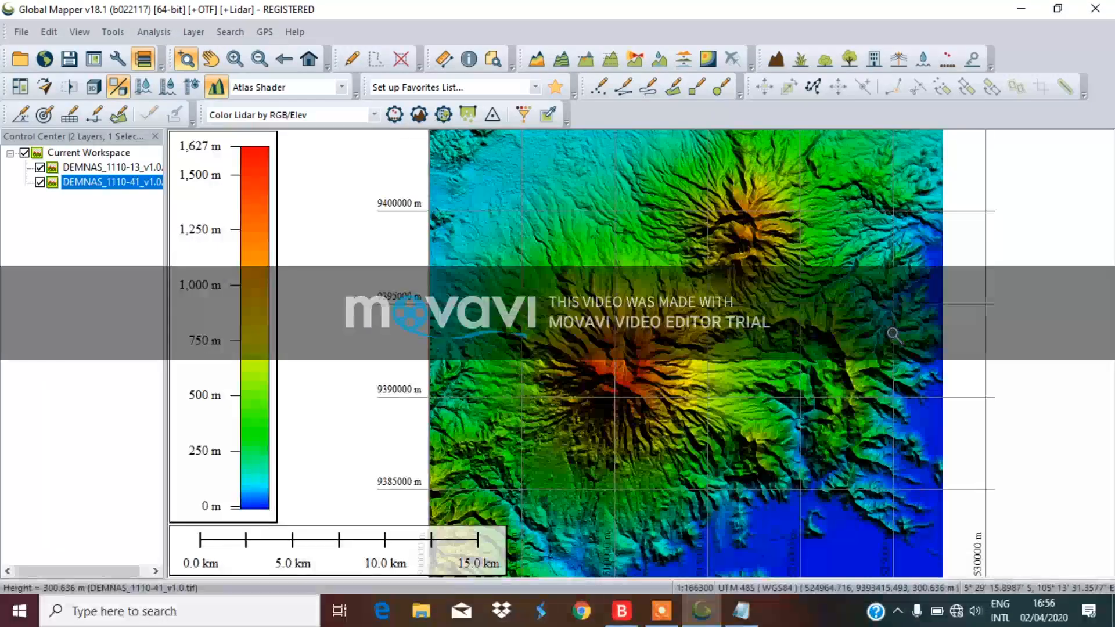
Open Configuration and go to the Grid settings page
left_click(123, 64)
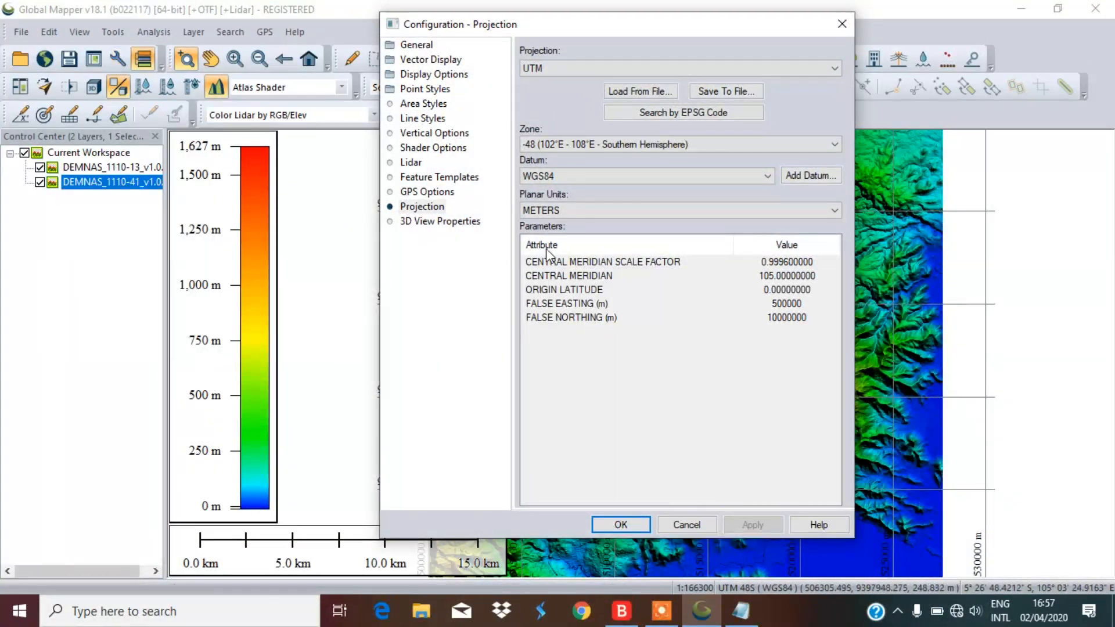
left_click(447, 106)
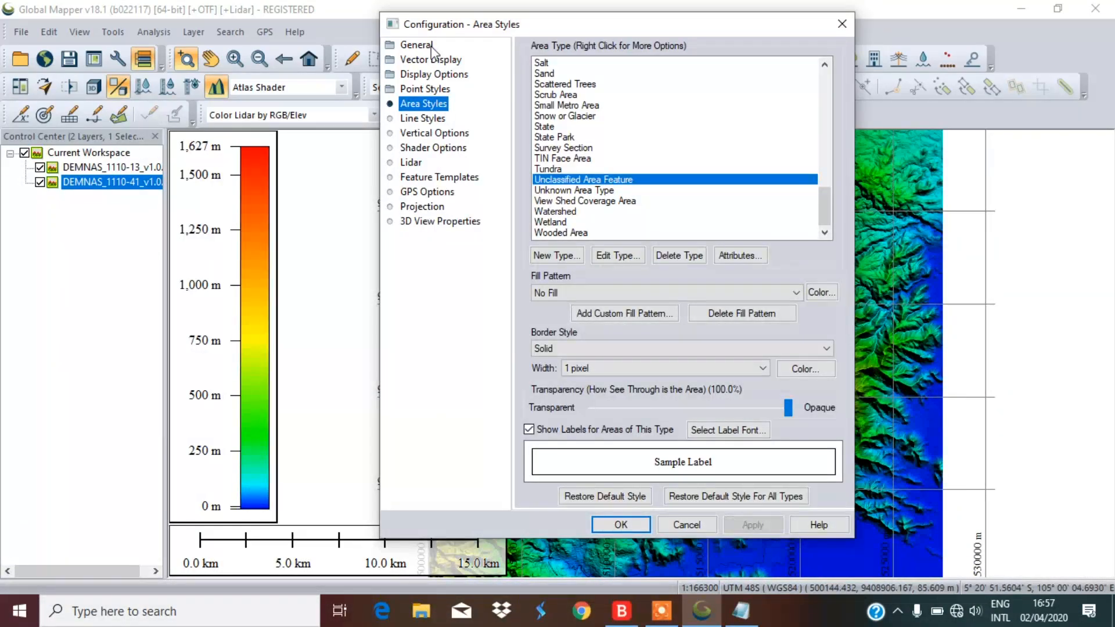
left_click(431, 46)
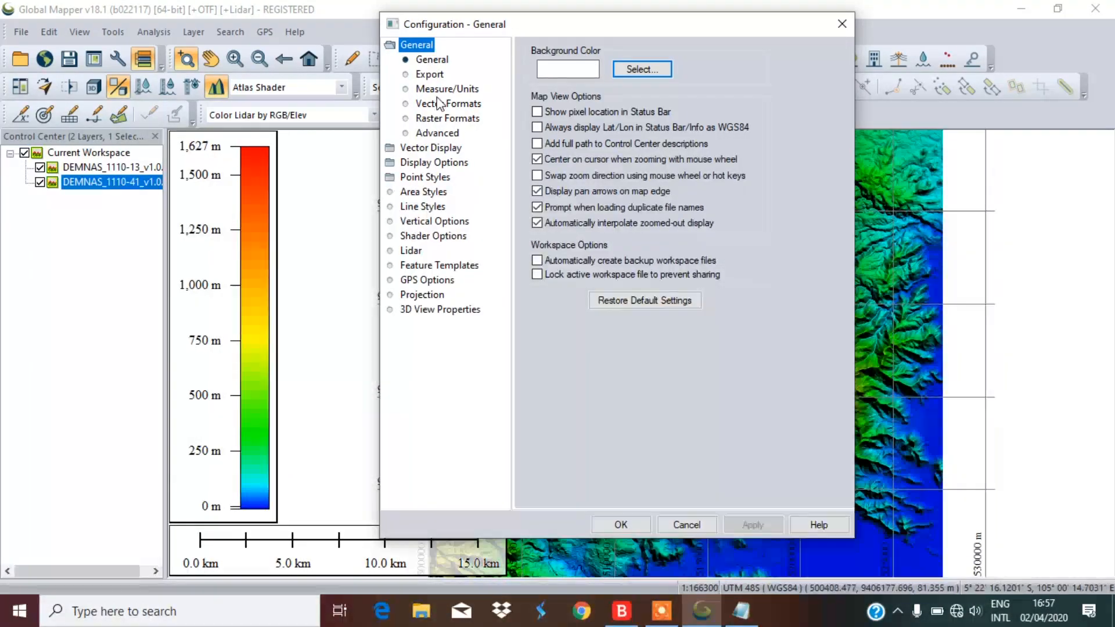
left_click(432, 148)
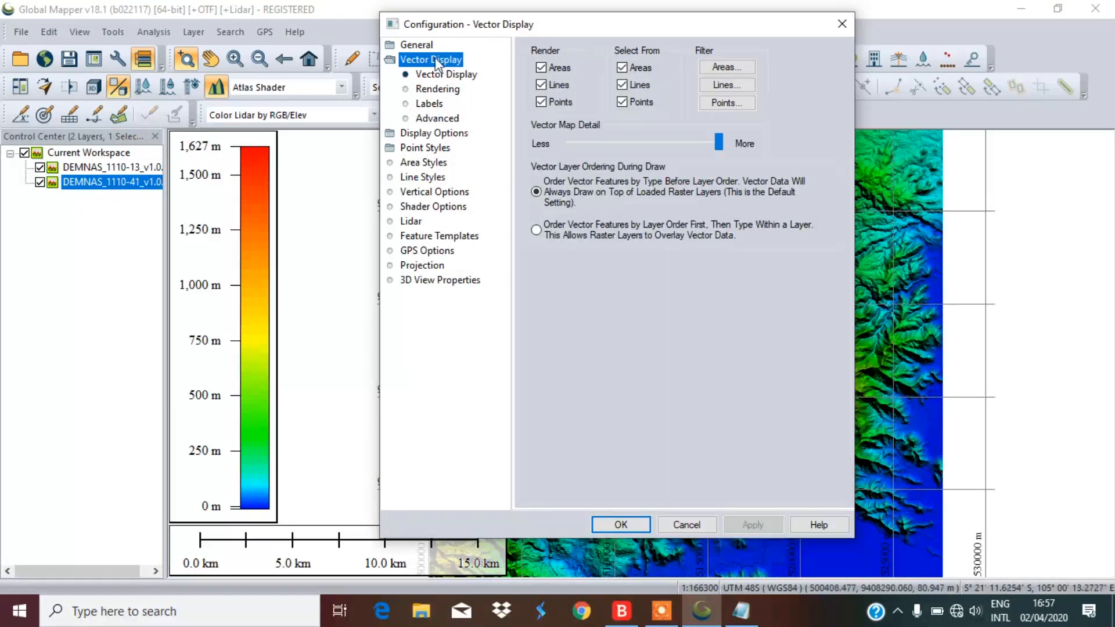
key("Up")
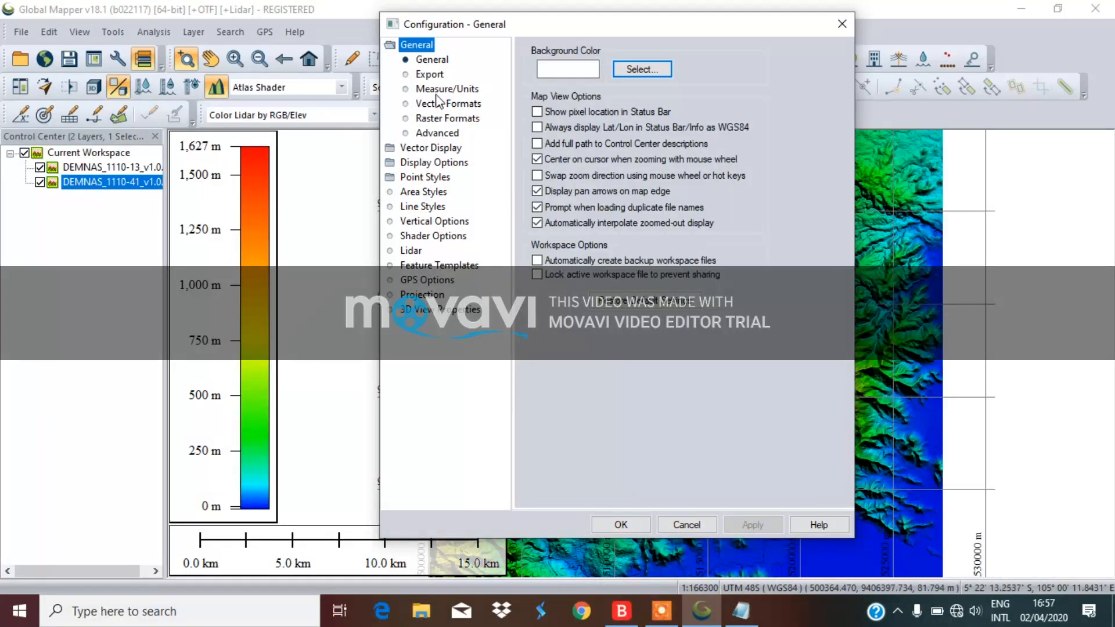
left_click(436, 162)
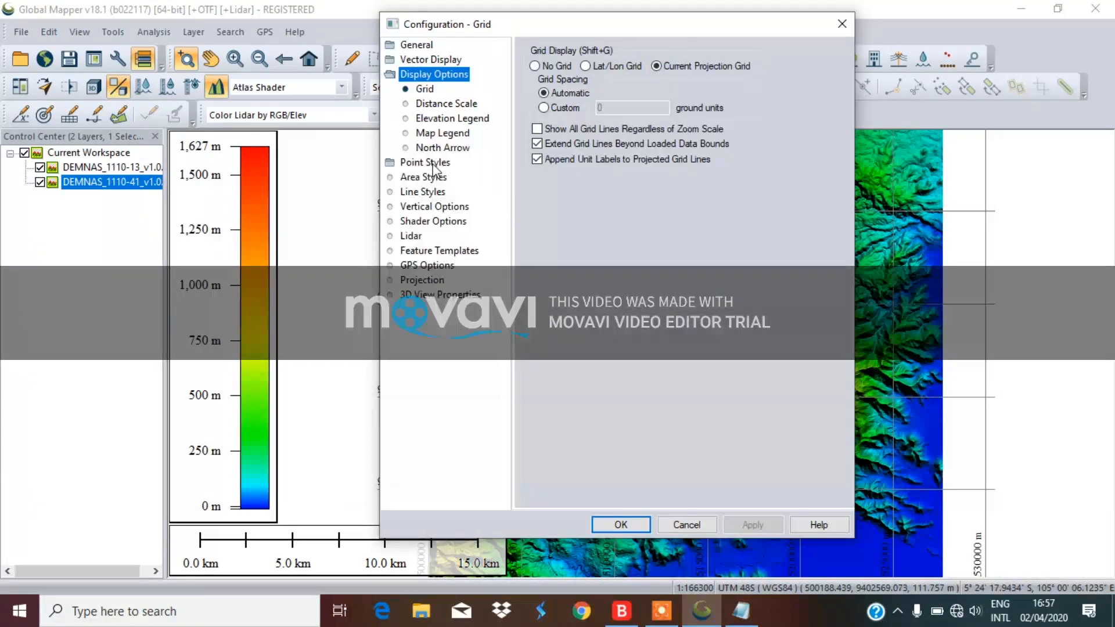
left_click(425, 94)
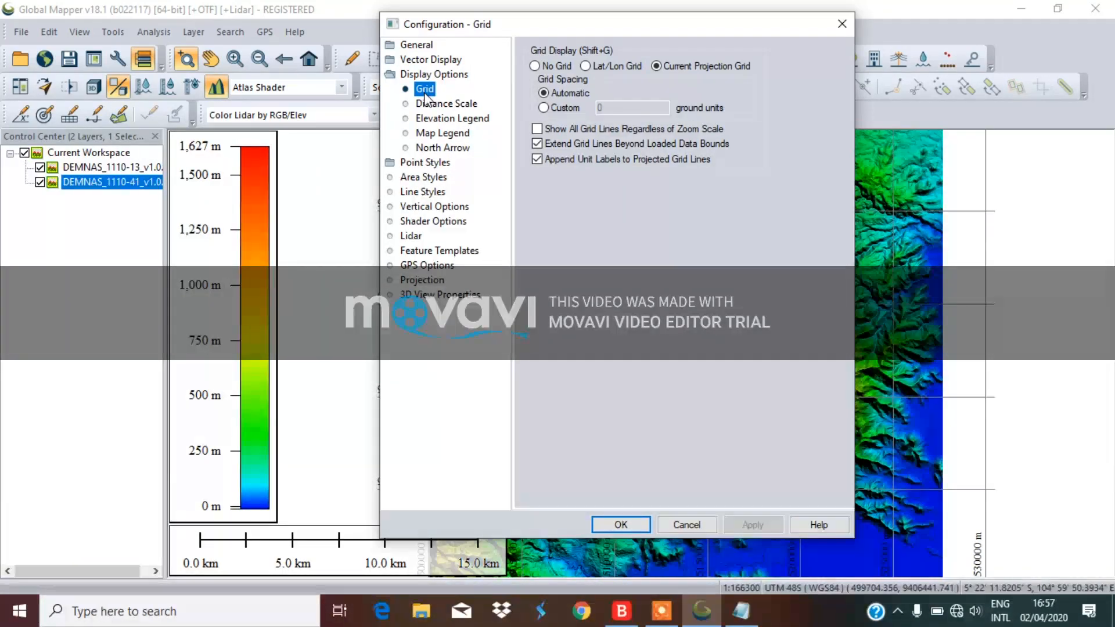
Set the grid to No Grid, apply it, and close Configuration
left_click(539, 67)
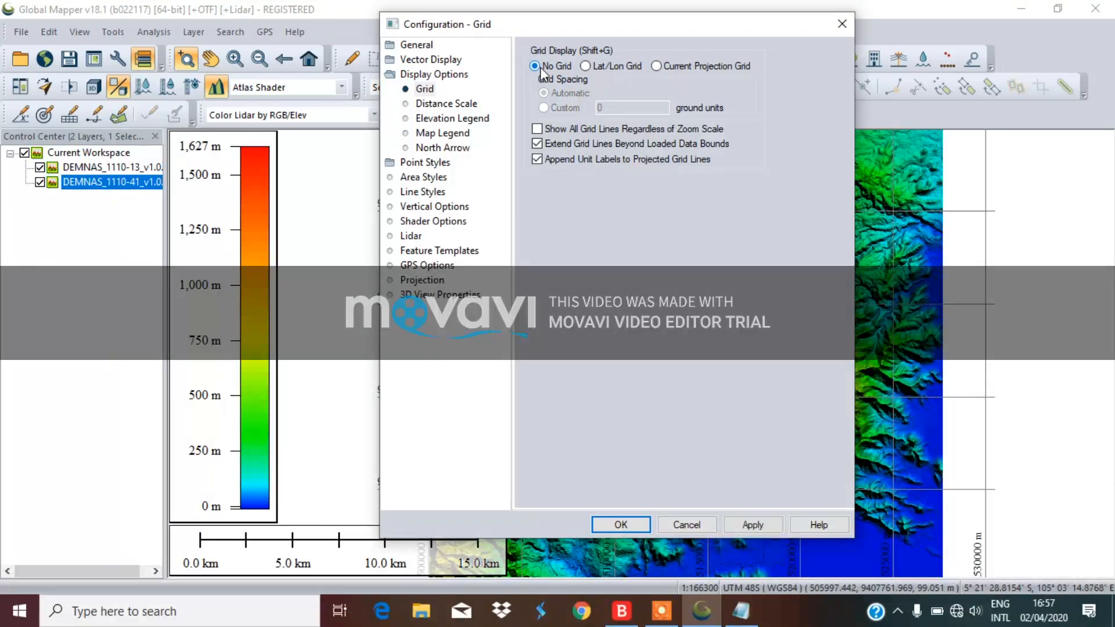
left_click_drag(668, 26, 924, 36)
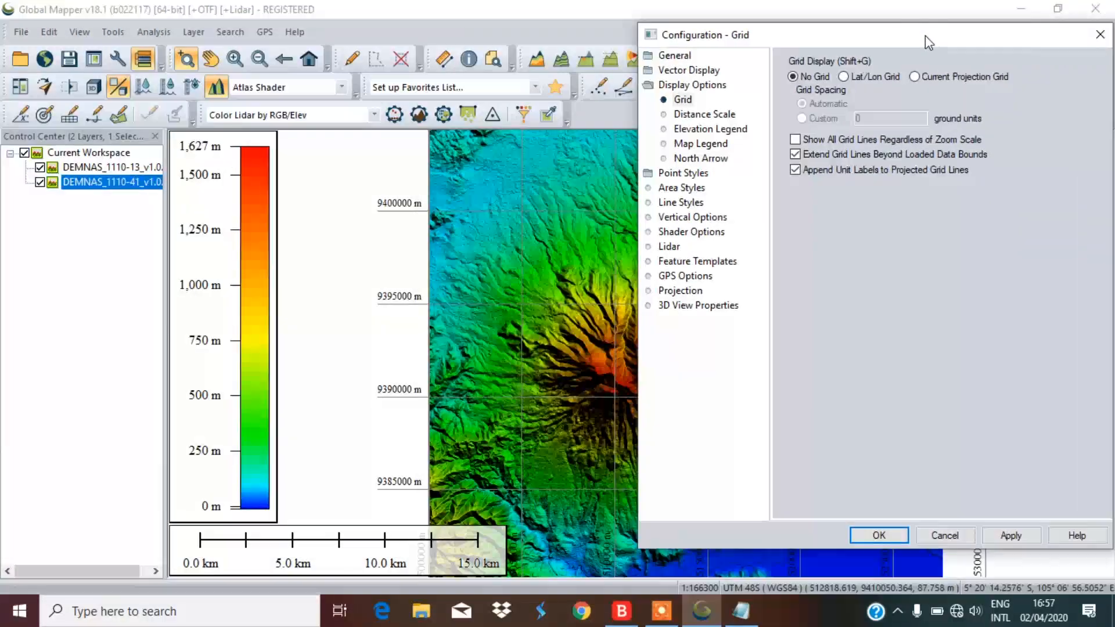
left_click(1013, 535)
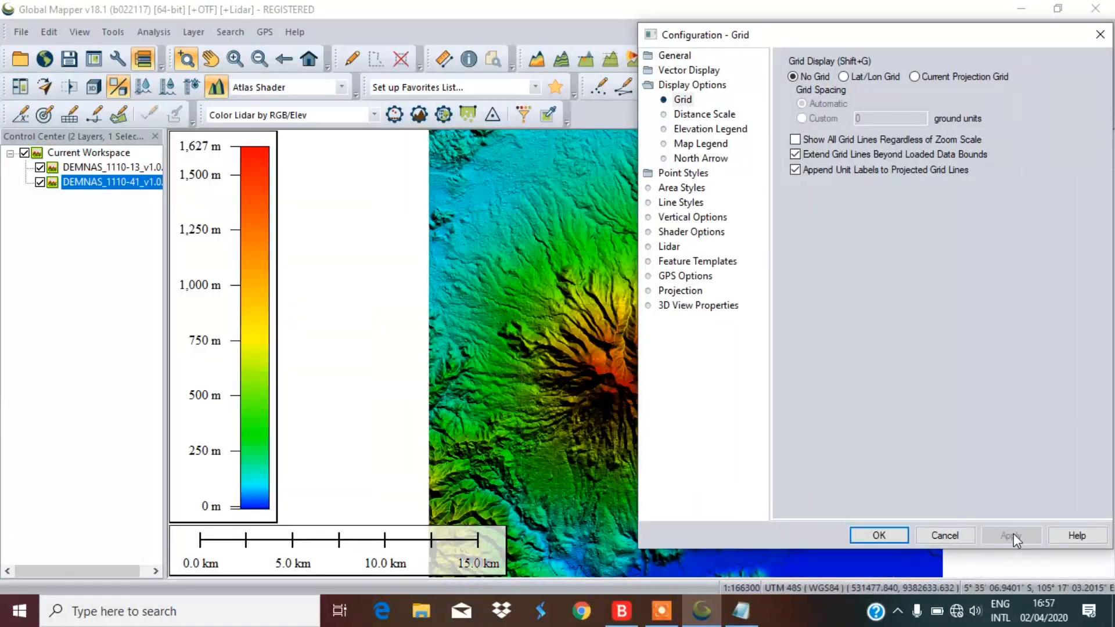
left_click(927, 76)
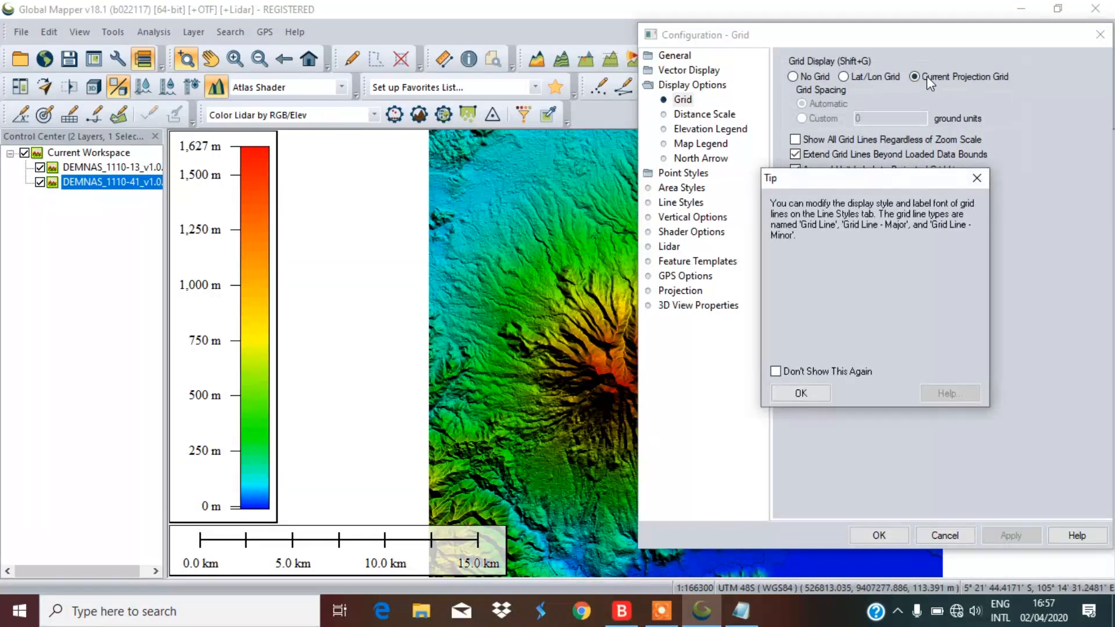
left_click(804, 396)
left_click(1010, 534)
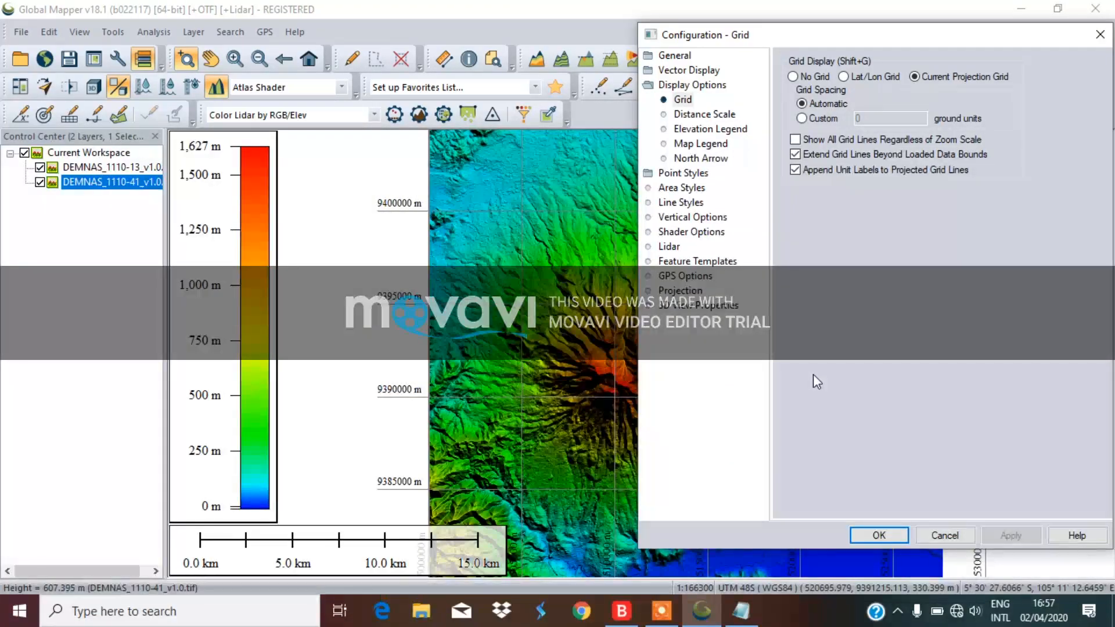
left_click(793, 78)
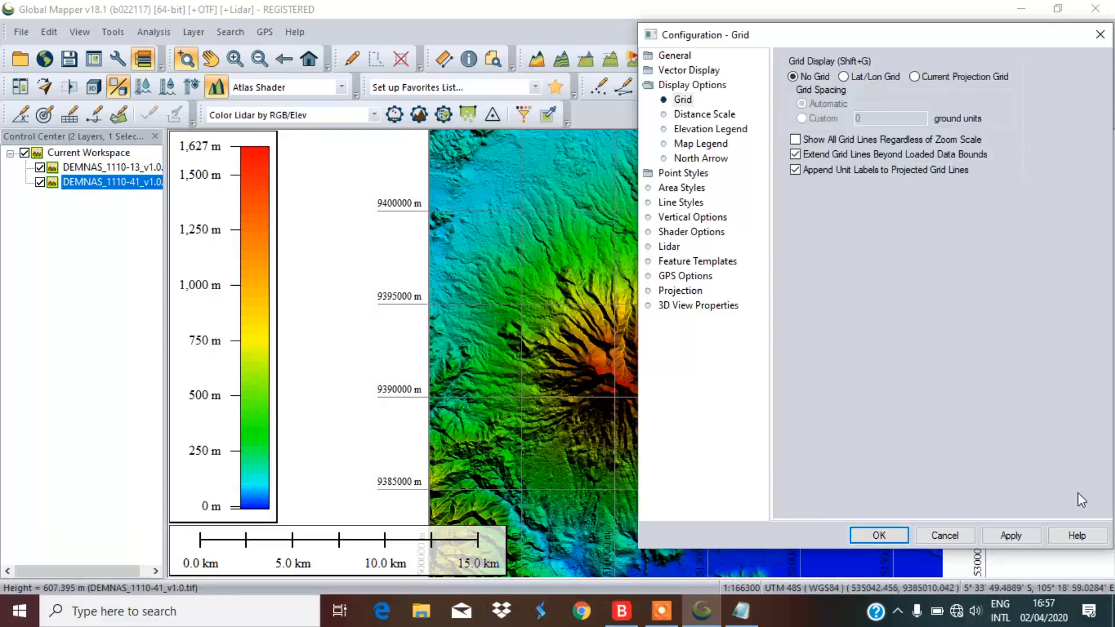
left_click(1022, 537)
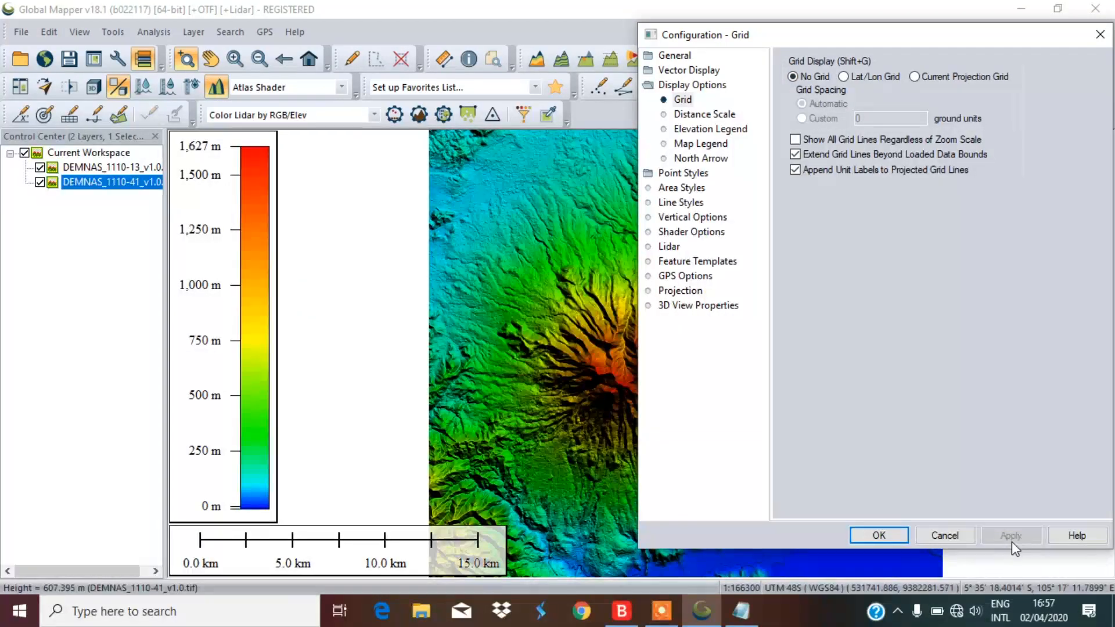
left_click(898, 534)
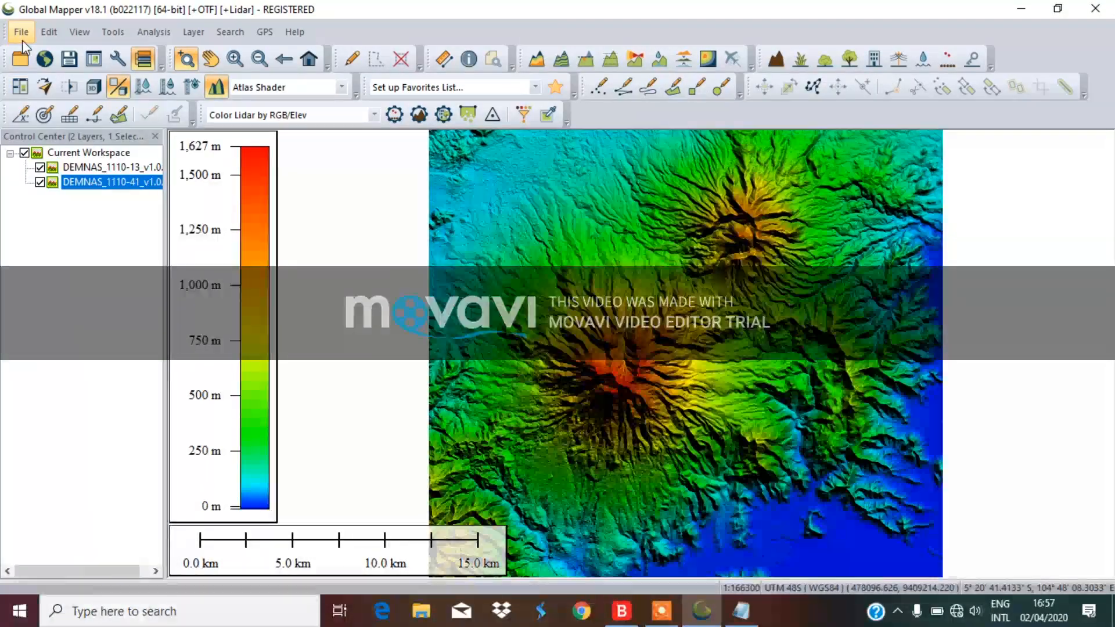
Start an elevation grid export in GeoTIFF format, dismissing the projection tip
scroll(572, 417, "down", 1)
scroll(639, 319, "up", 1)
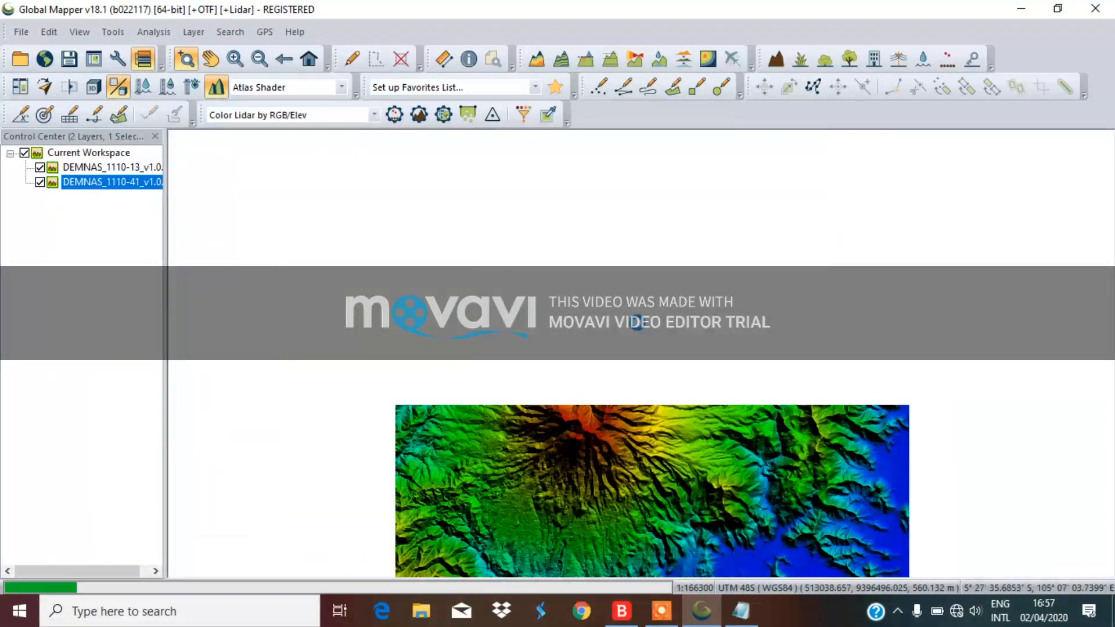
left_click(26, 36)
mouse_move(105, 436)
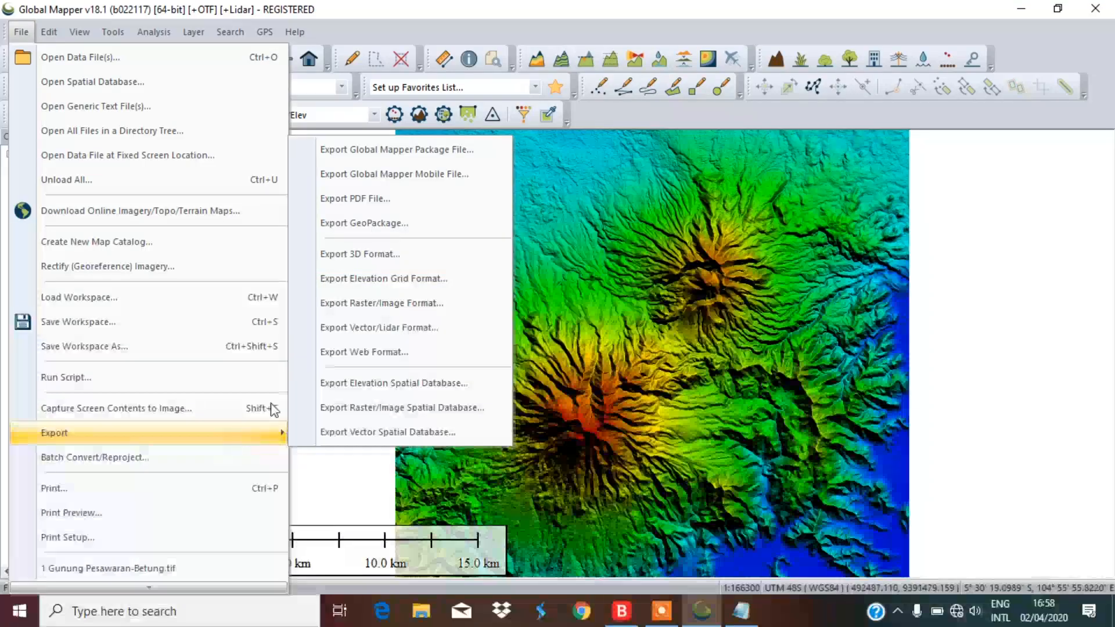
left_click(366, 284)
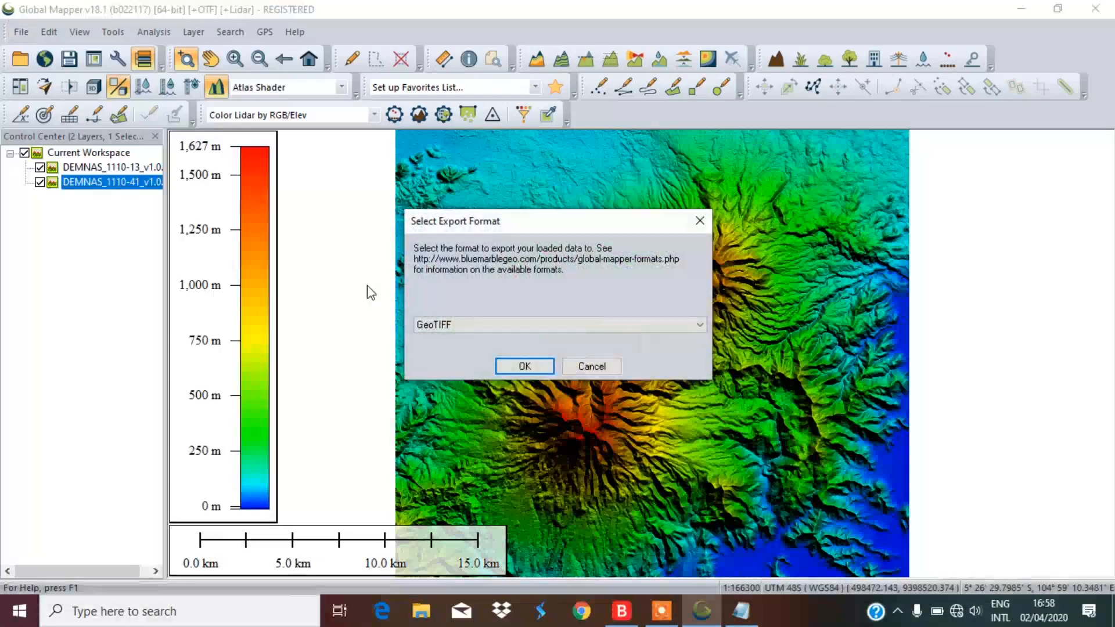
left_click(431, 330)
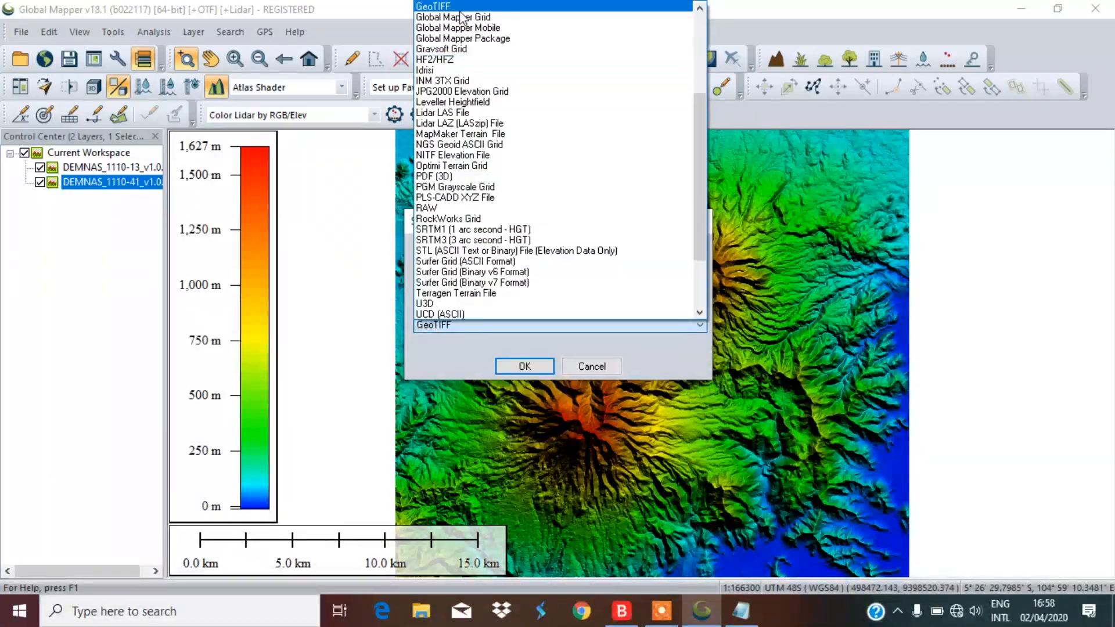
left_click(459, 12)
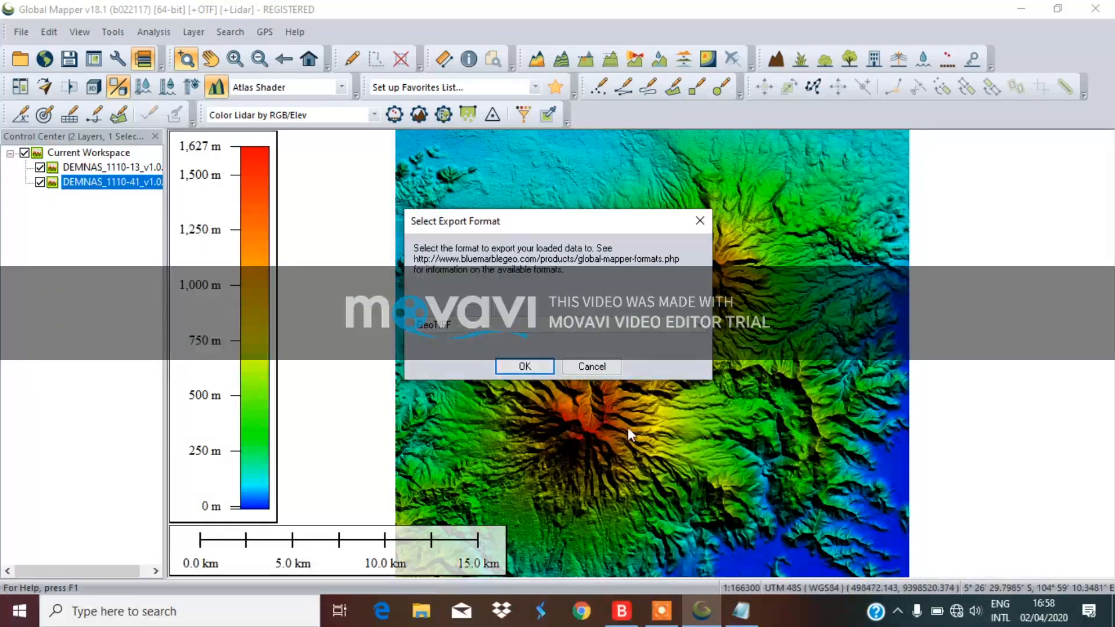
left_click(524, 367)
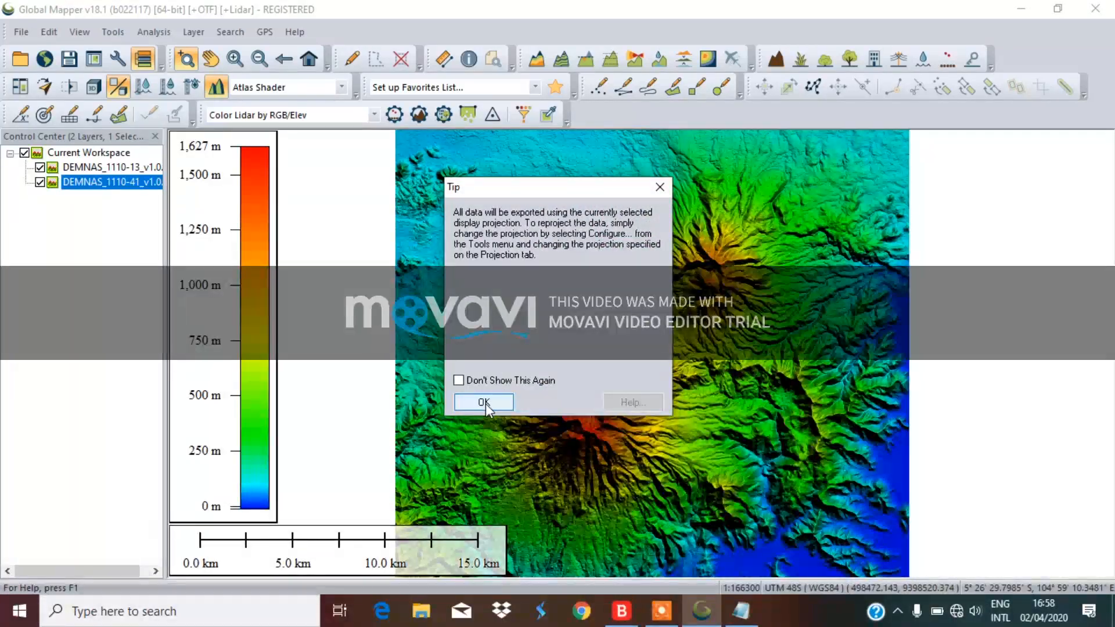
left_click(484, 403)
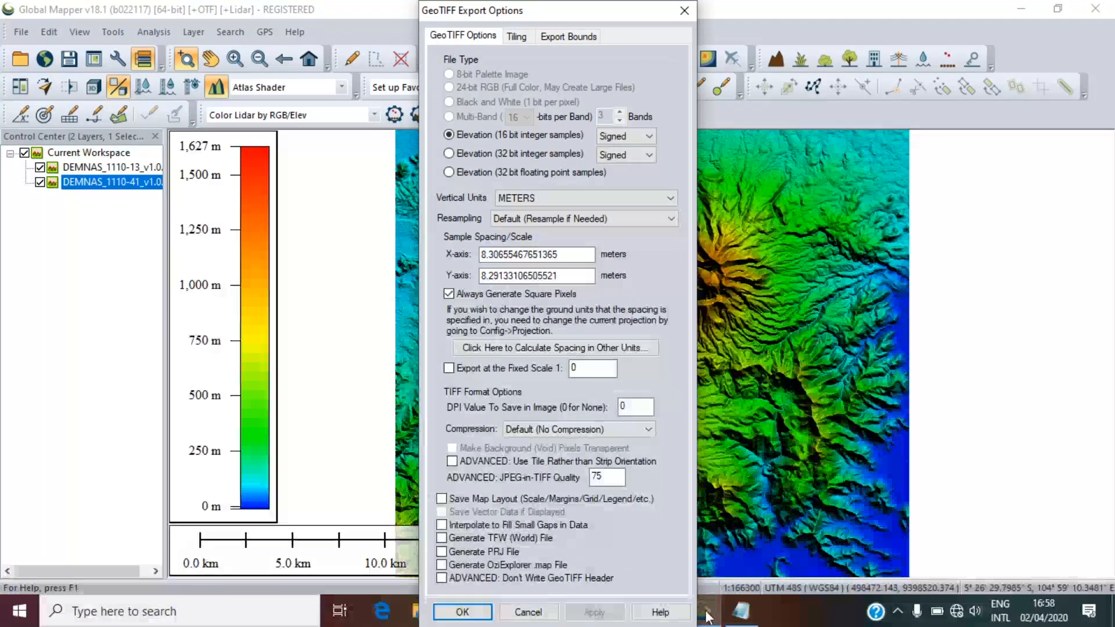
Set the GeoTIFF export bounds to Current Projection (UTM meters) and bring up the limits note
left_click(563, 38)
left_click_drag(592, 17, 785, 10)
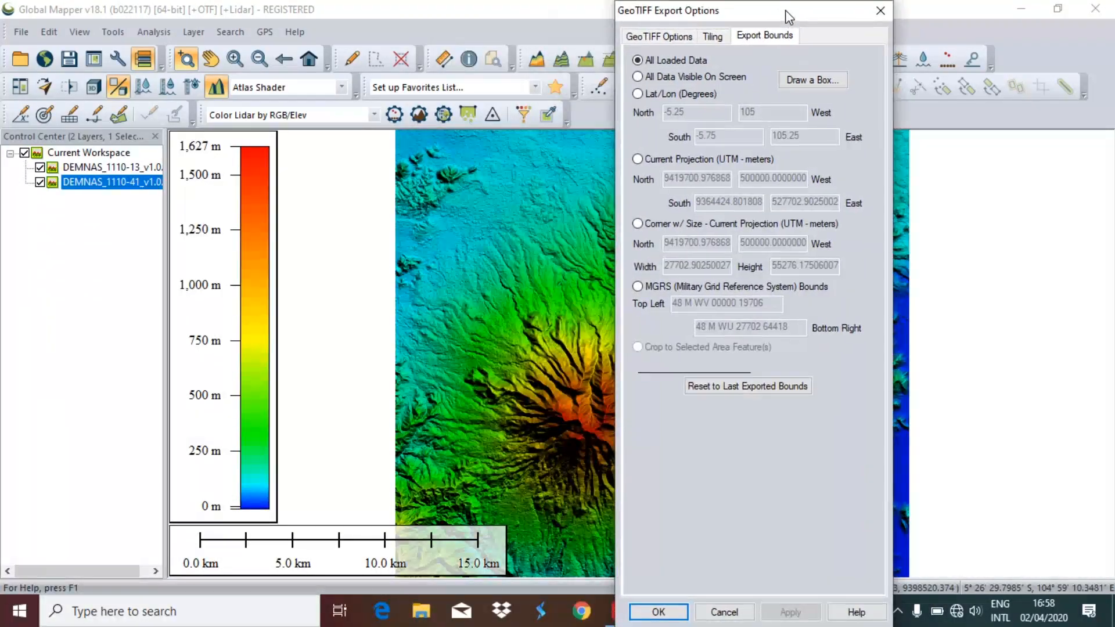
left_click(638, 162)
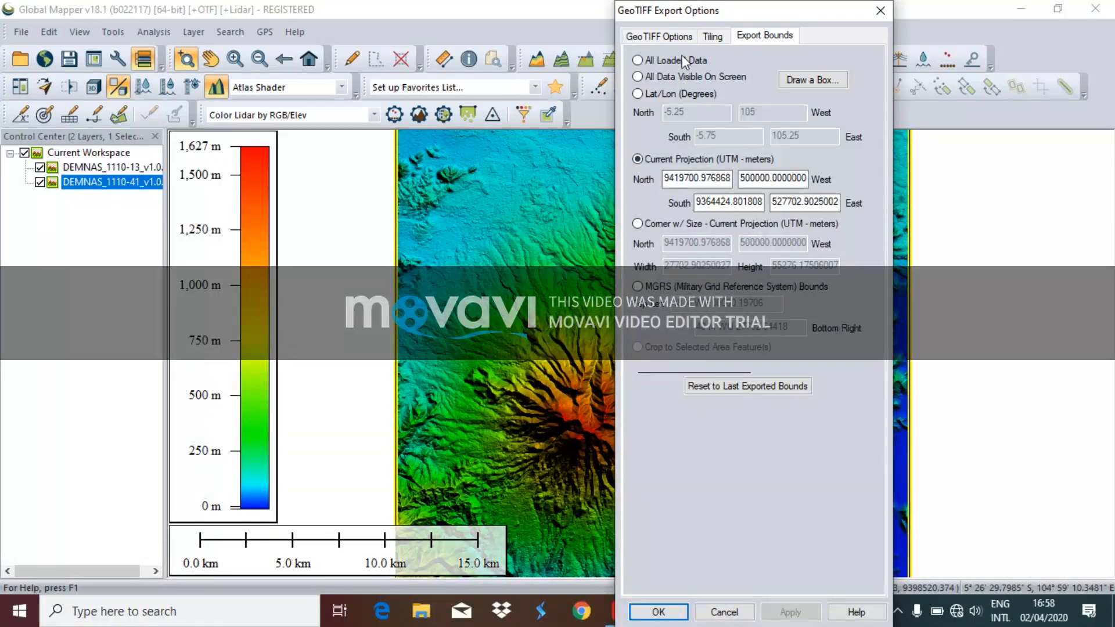
left_click_drag(765, 12, 550, 51)
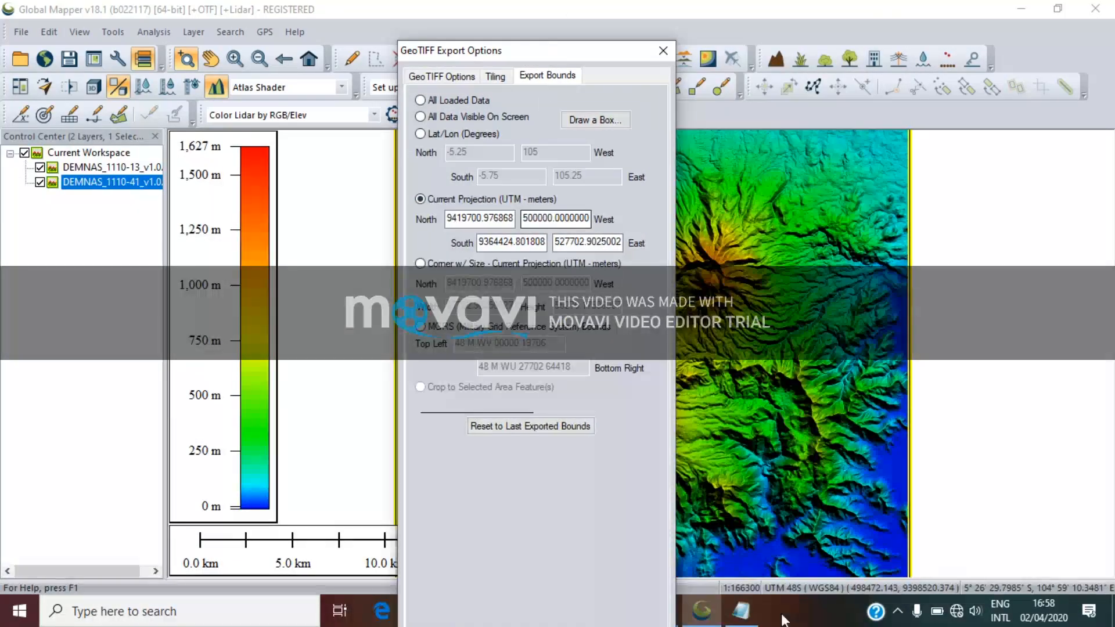
left_click(740, 611)
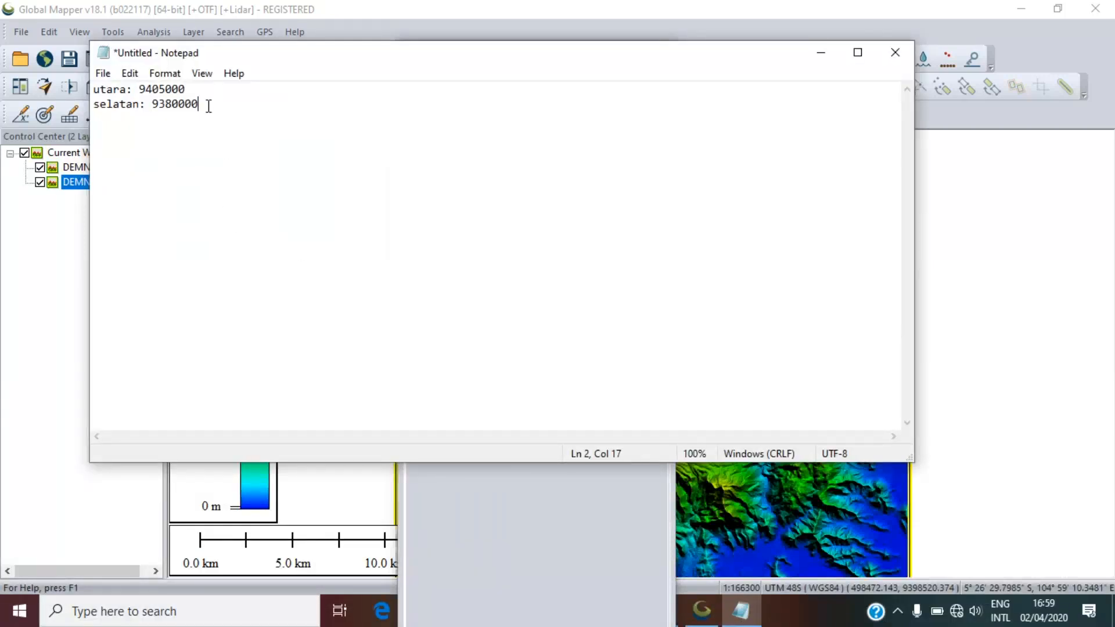
Enter 9405000 from the note as the North export bound
left_click_drag(169, 89, 138, 91)
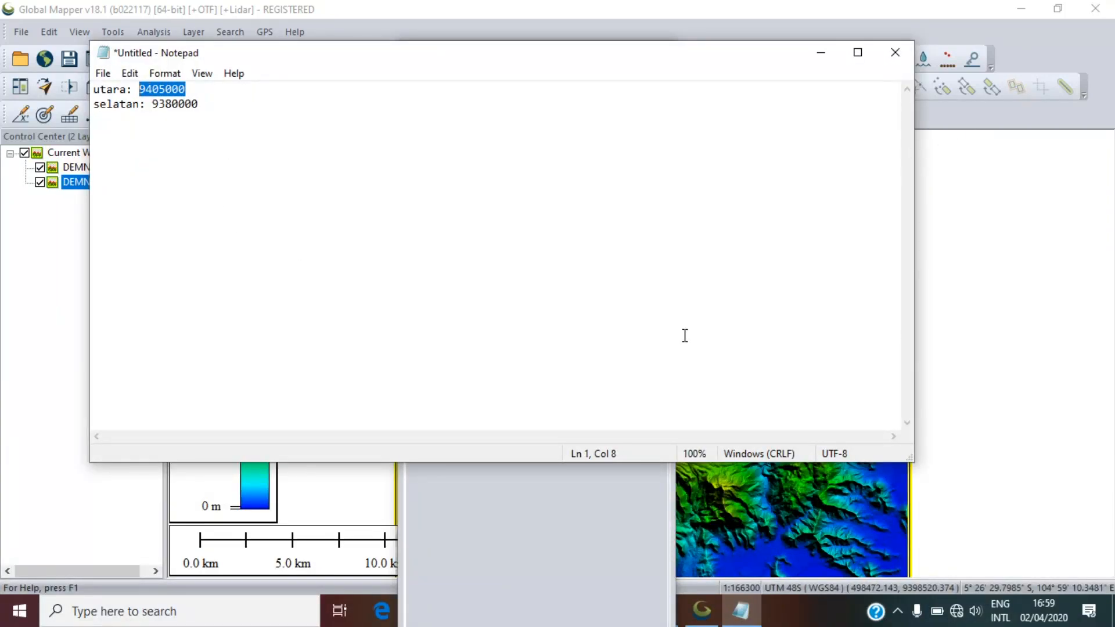
left_click(520, 587)
left_click(456, 217)
double_click(456, 218)
key("BackSpace")
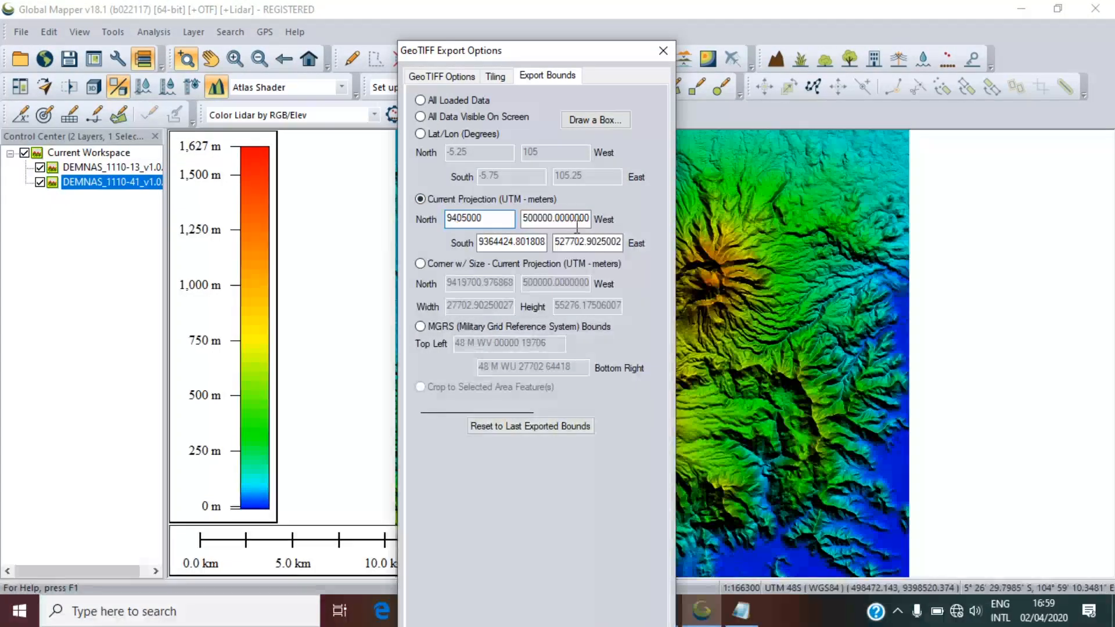
type("9405000")
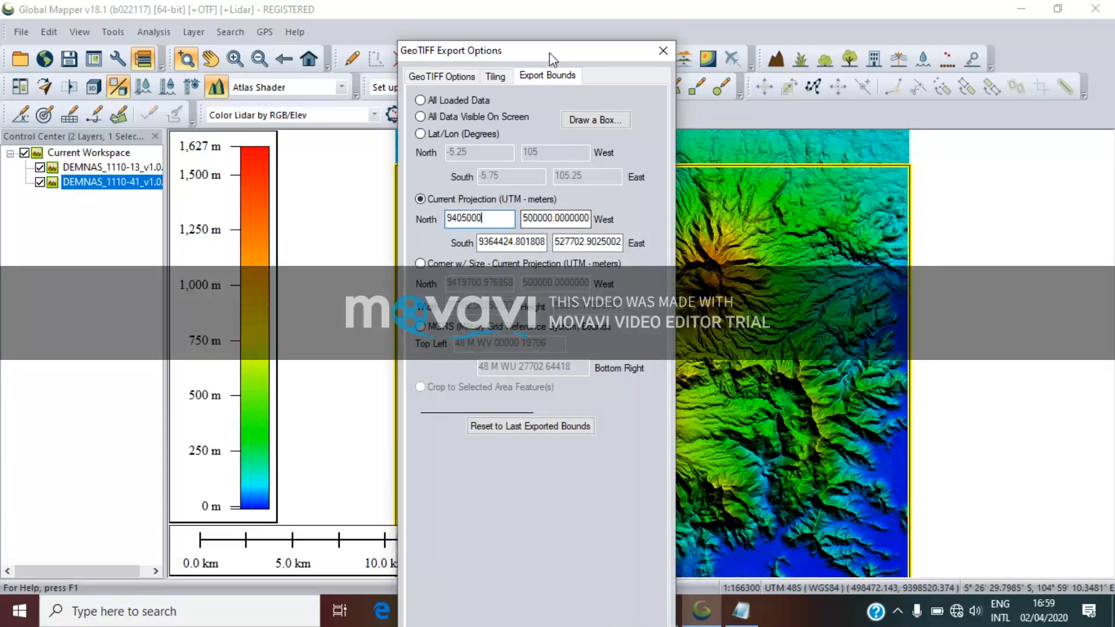
left_click_drag(549, 53, 860, 47)
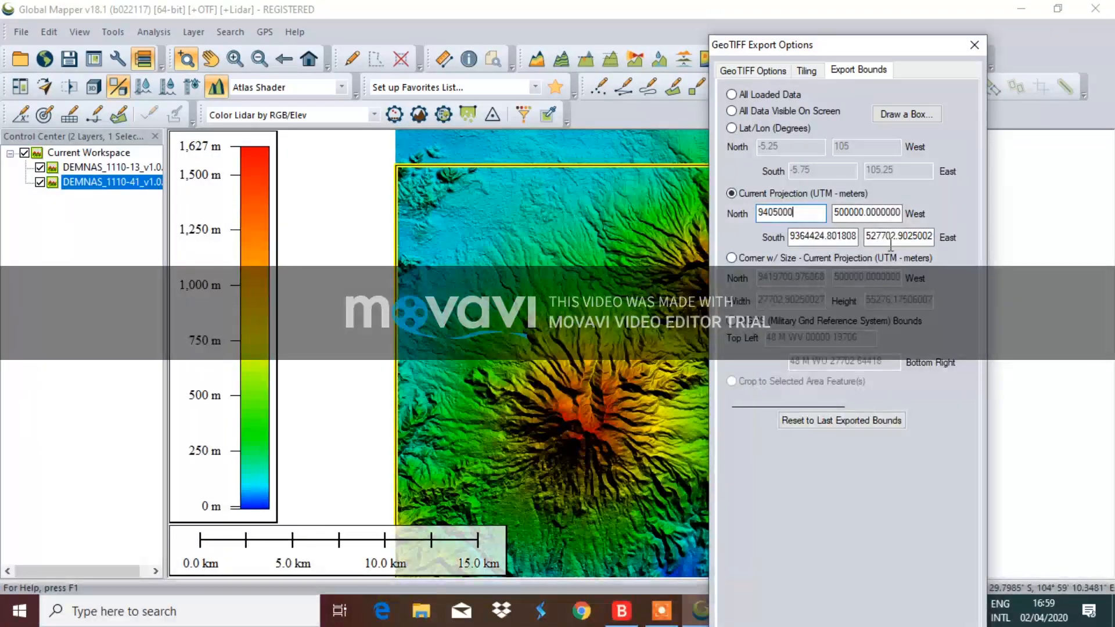
left_click_drag(809, 51, 391, 27)
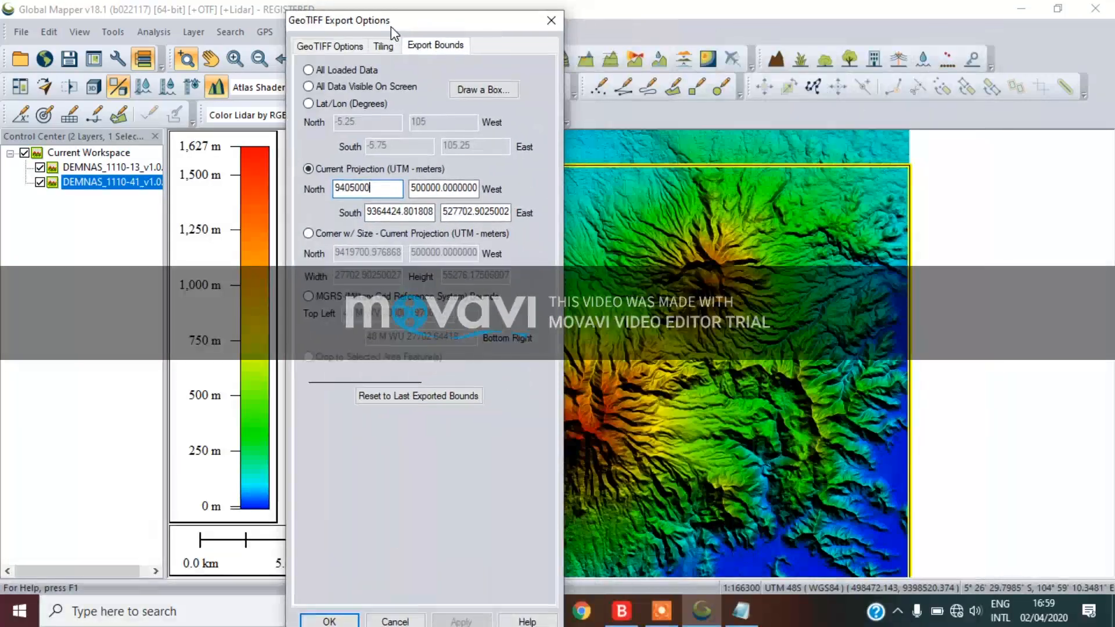
Enter 9380000 from the note as the South export bound
left_click(741, 610)
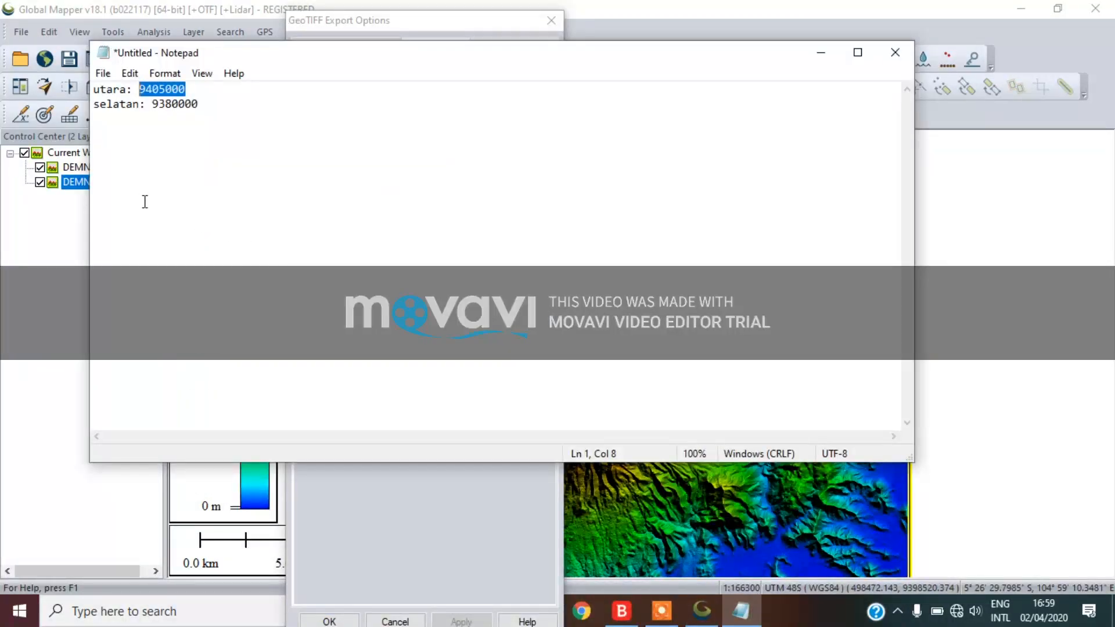
left_click_drag(218, 108, 157, 105)
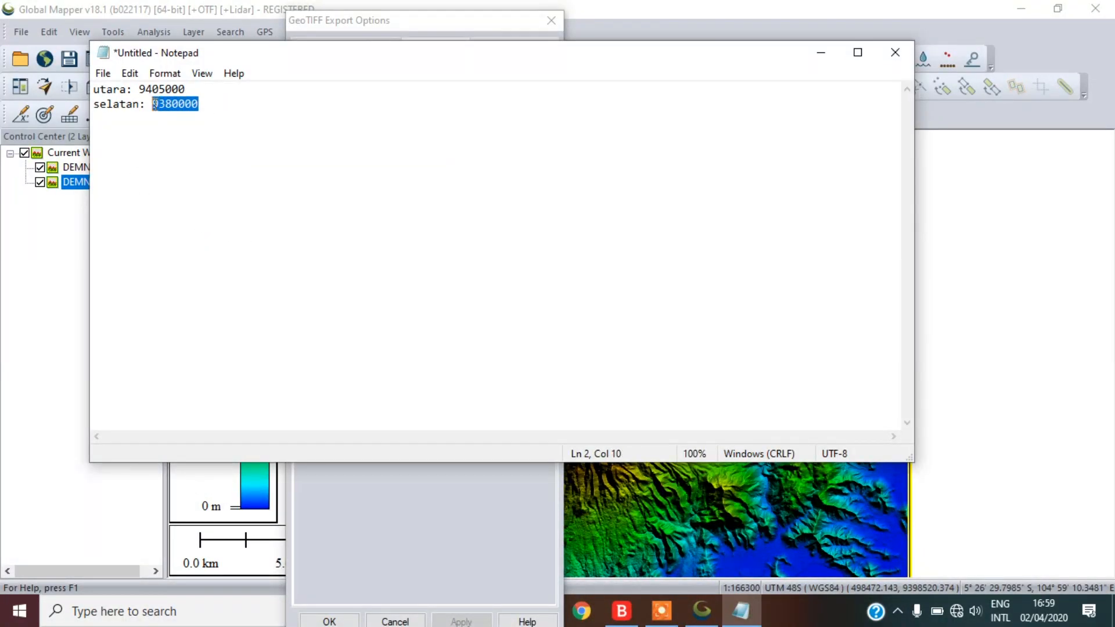
left_click(821, 53)
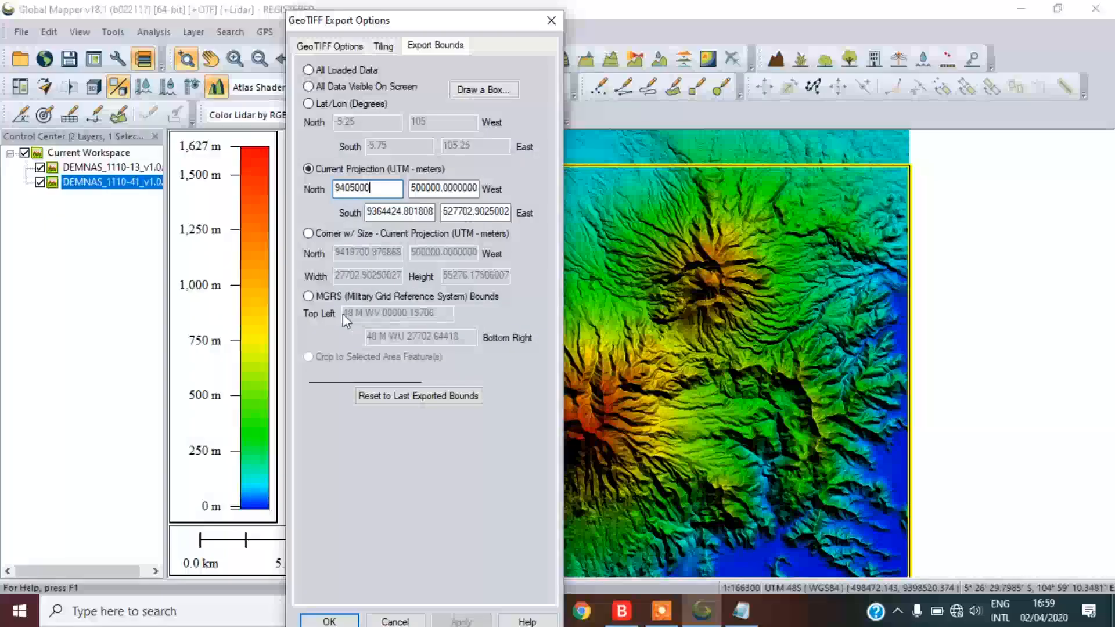
left_click(374, 211)
double_click(374, 211)
type("9380000")
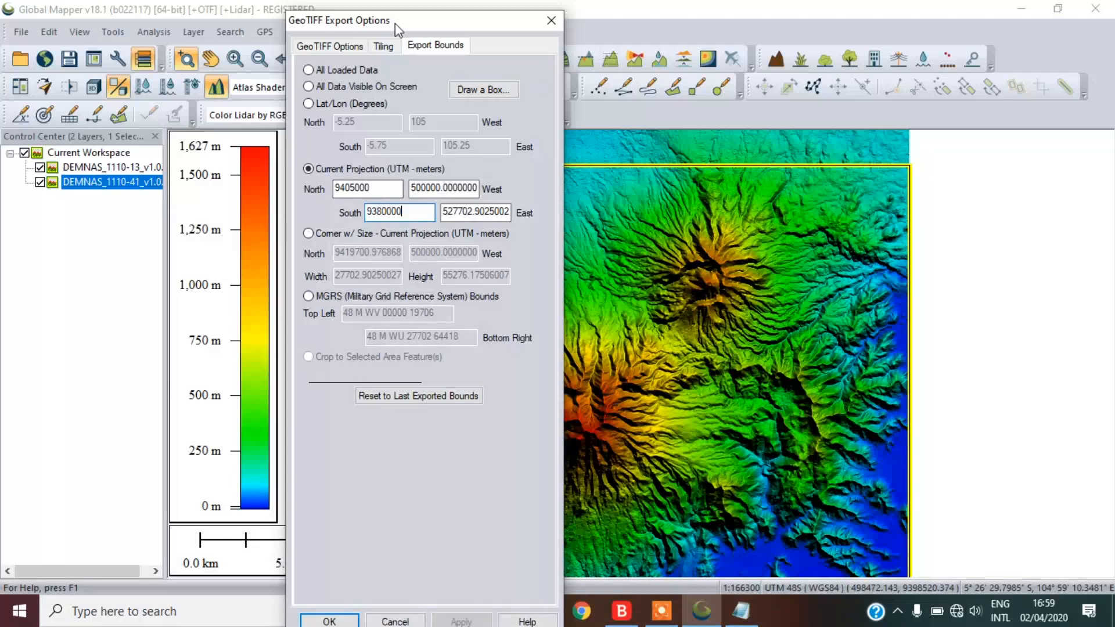
left_click_drag(395, 24, 180, 22)
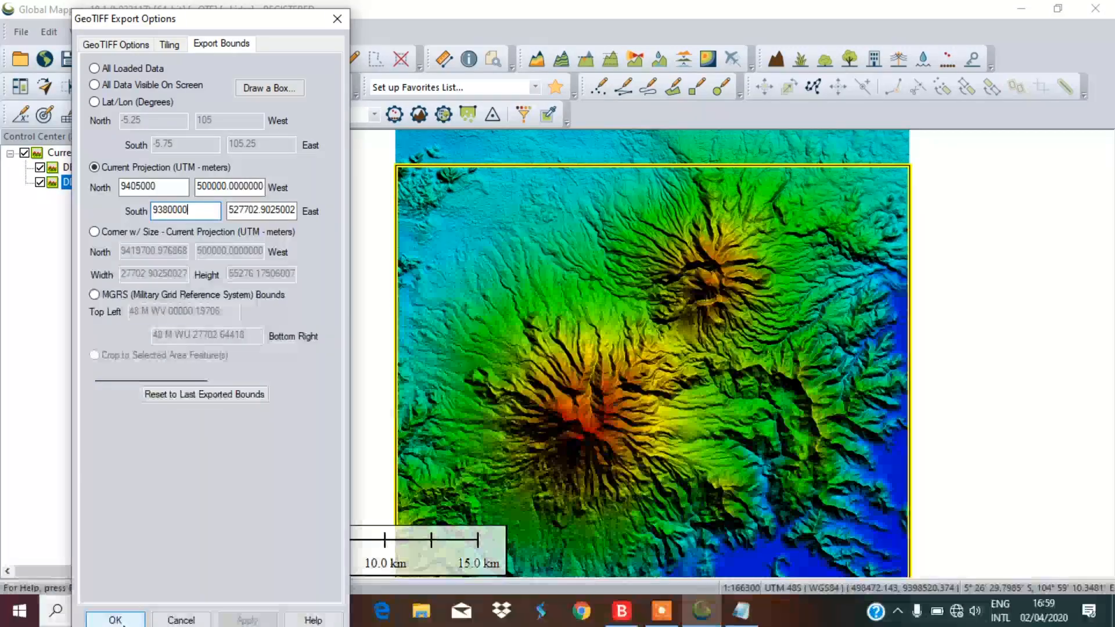
Accept the GeoTIFF export bounds and enter the file name 'DEM Gunung api'
left_click(117, 620)
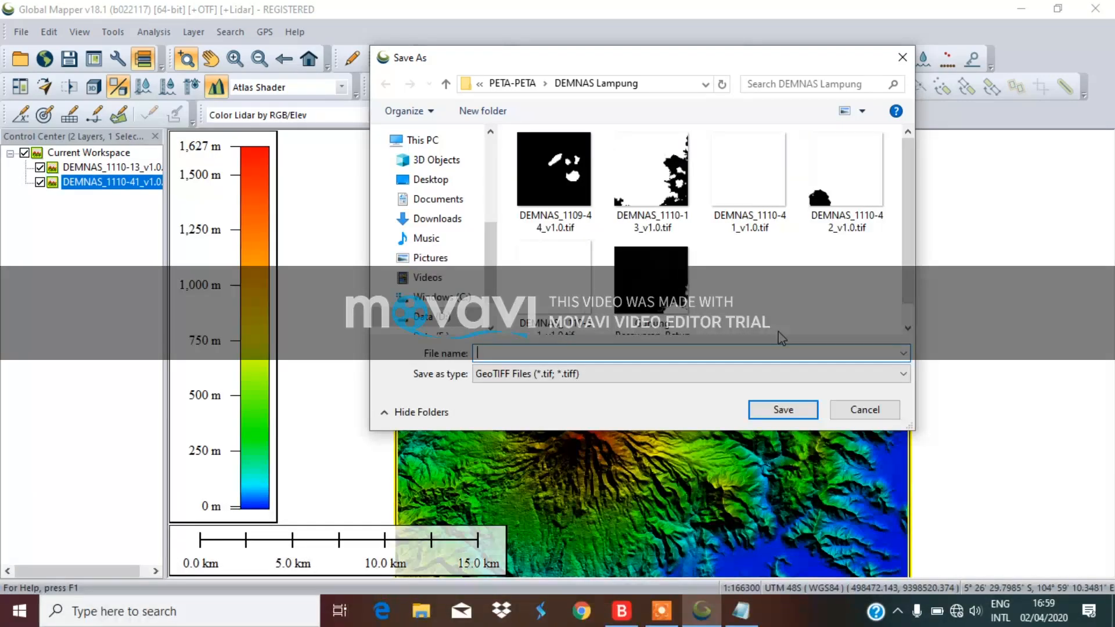
type("DE")
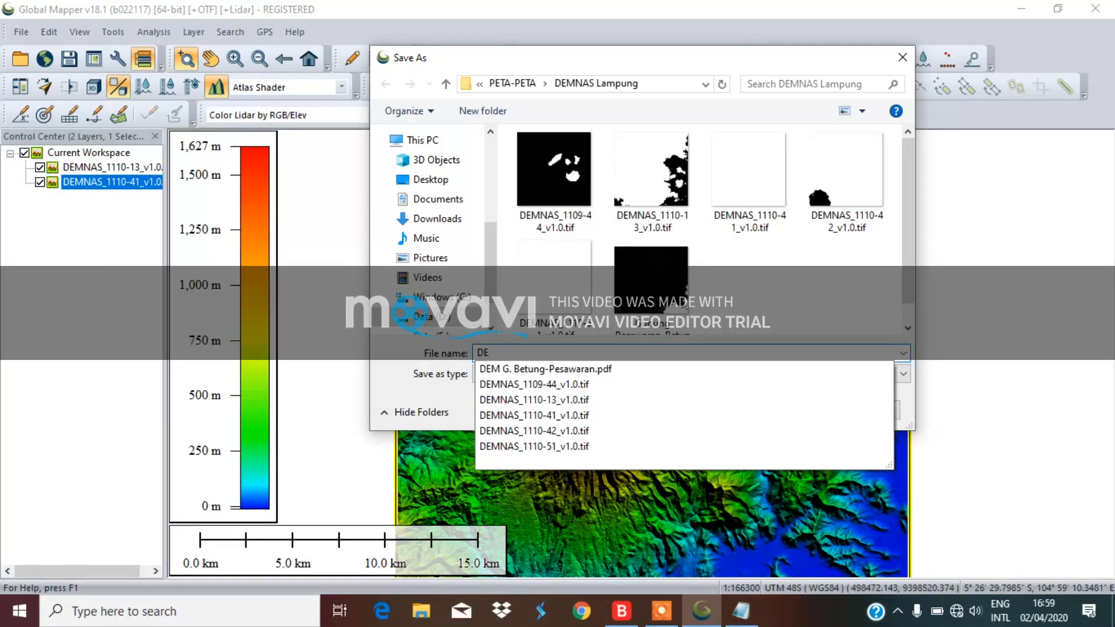
type("M")
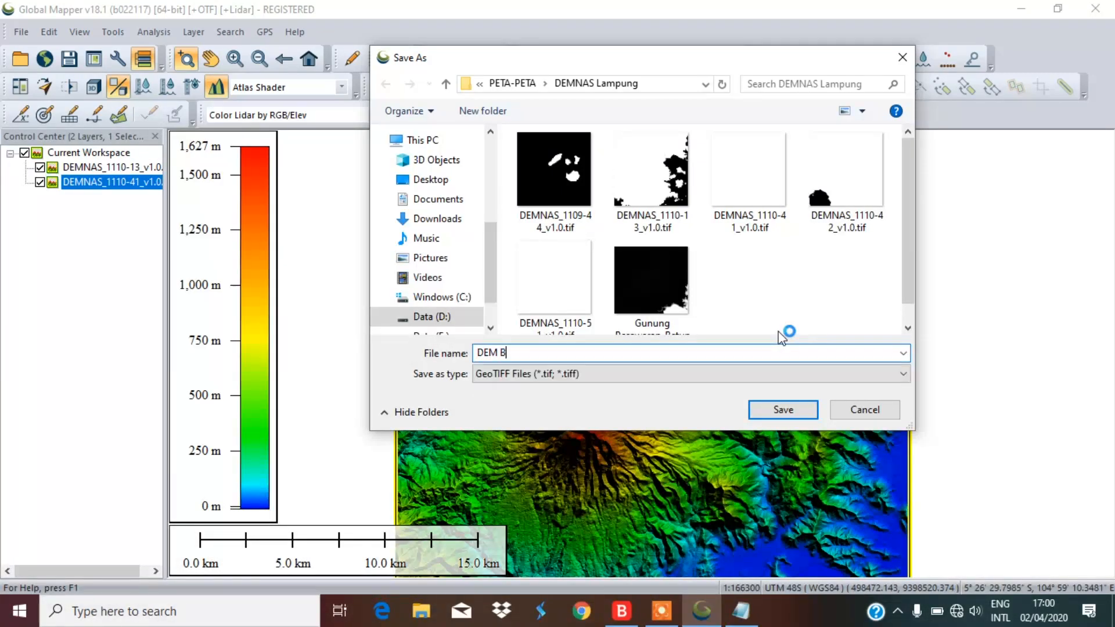
type("Be")
key("BackSpace")
key("BackSpace")
type("G")
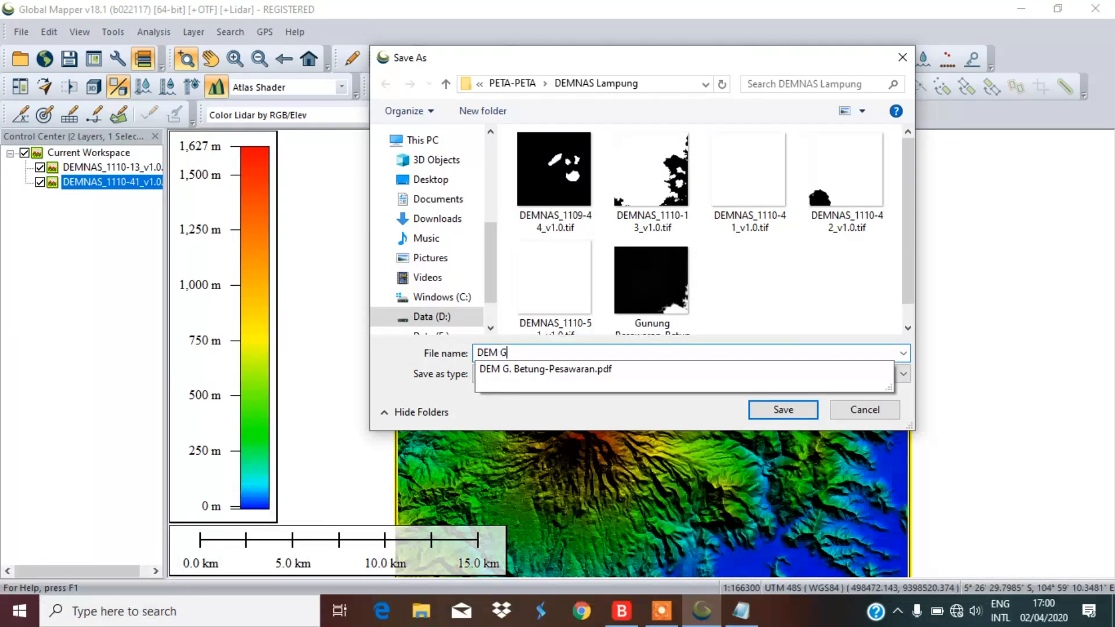
type("unung api")
Save the GeoTIFF, then open DEM Gunung api.tif as a third map layer
key("Return")
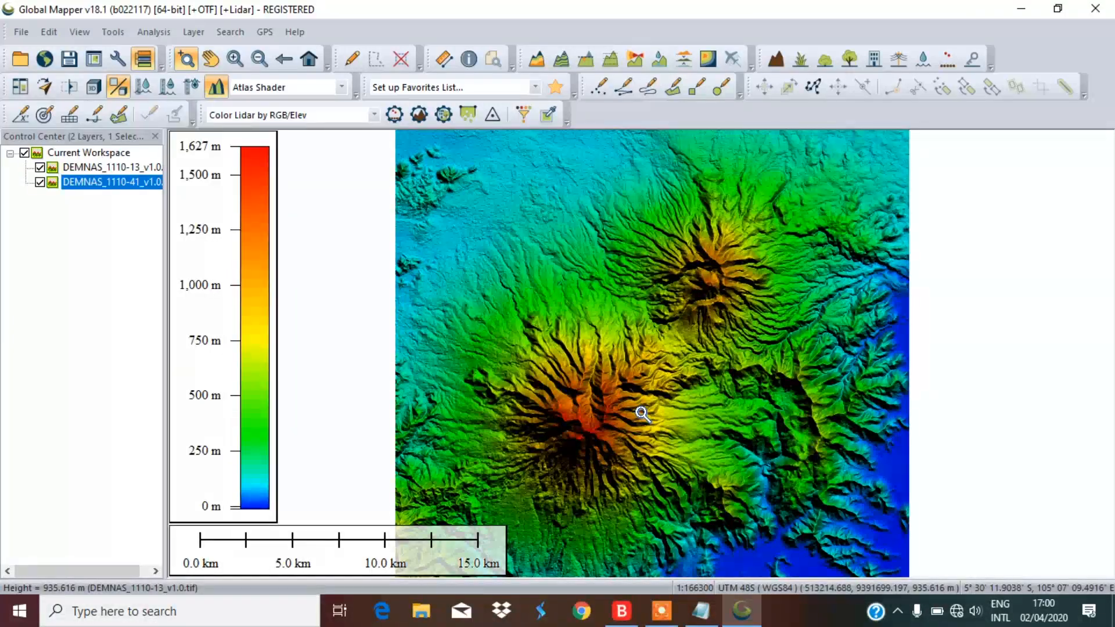
scroll(660, 346, "down", 1)
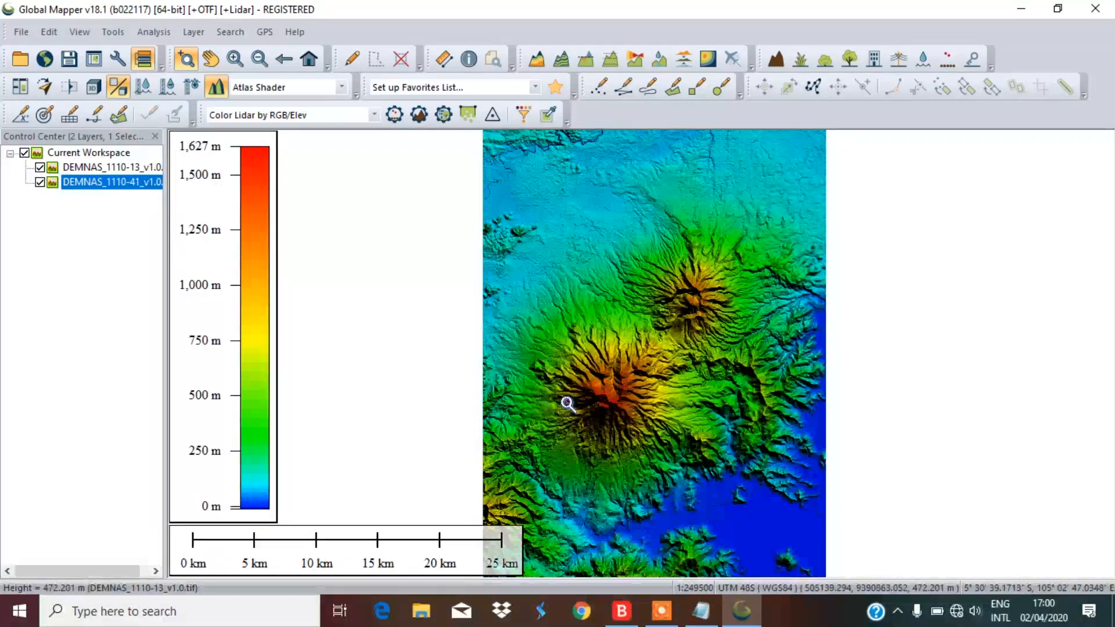
left_click(16, 64)
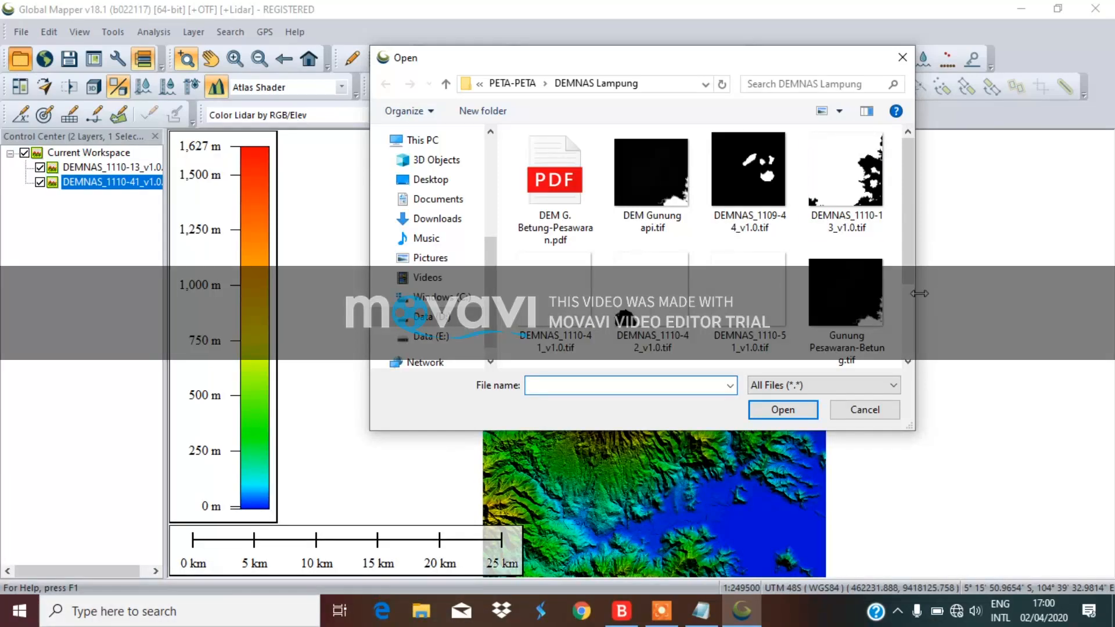
left_click_drag(913, 263, 924, 344)
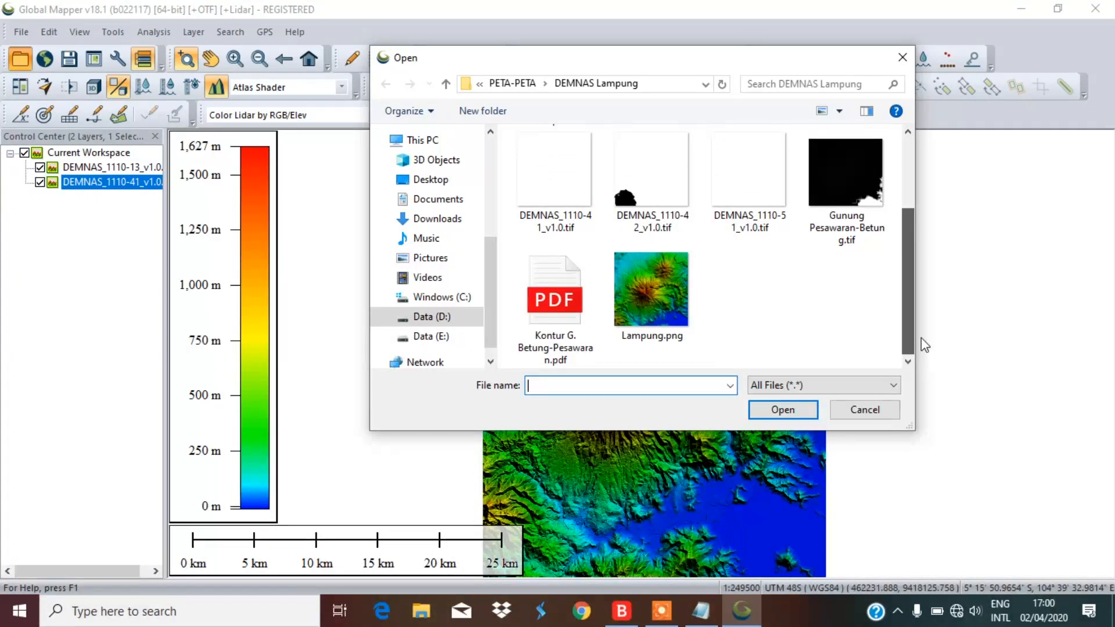
left_click_drag(924, 345, 933, 260)
left_click(655, 172)
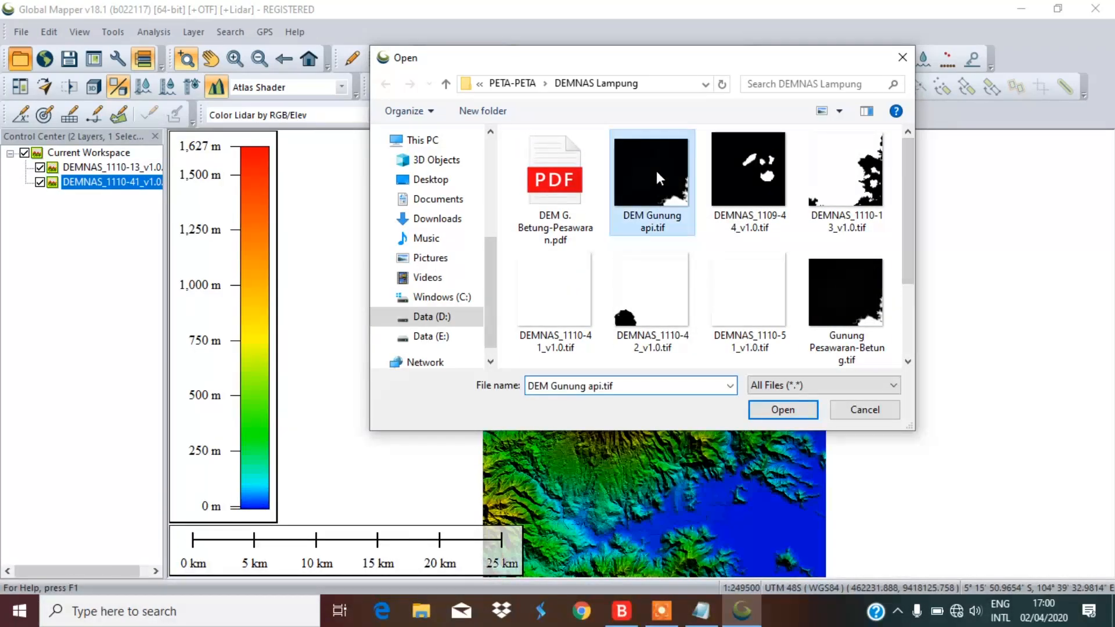
left_click(775, 409)
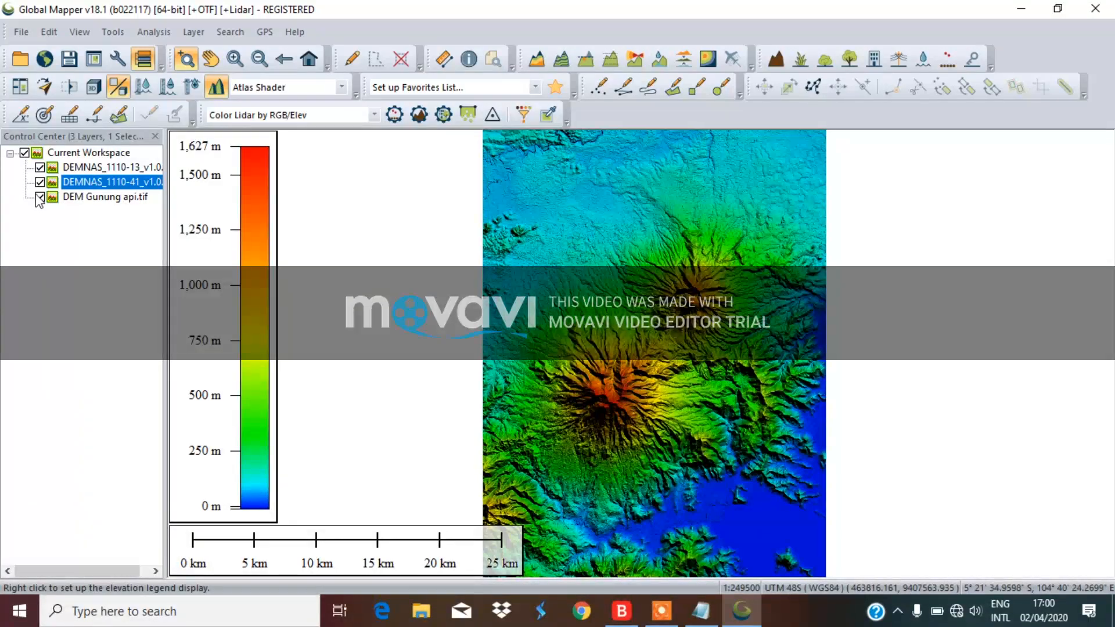
Hide and unload the DEMNAS_1110-13 and DEMNAS_1110-41 layers, keeping only DEM Gunung api.tif
left_click(51, 197)
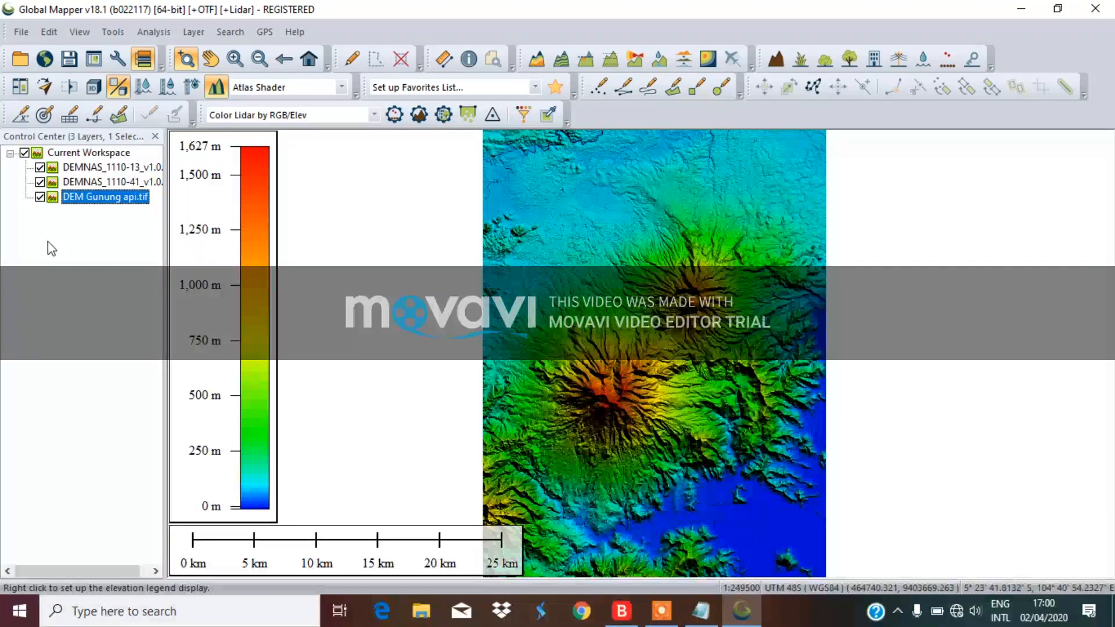
left_click(39, 167)
left_click(39, 182)
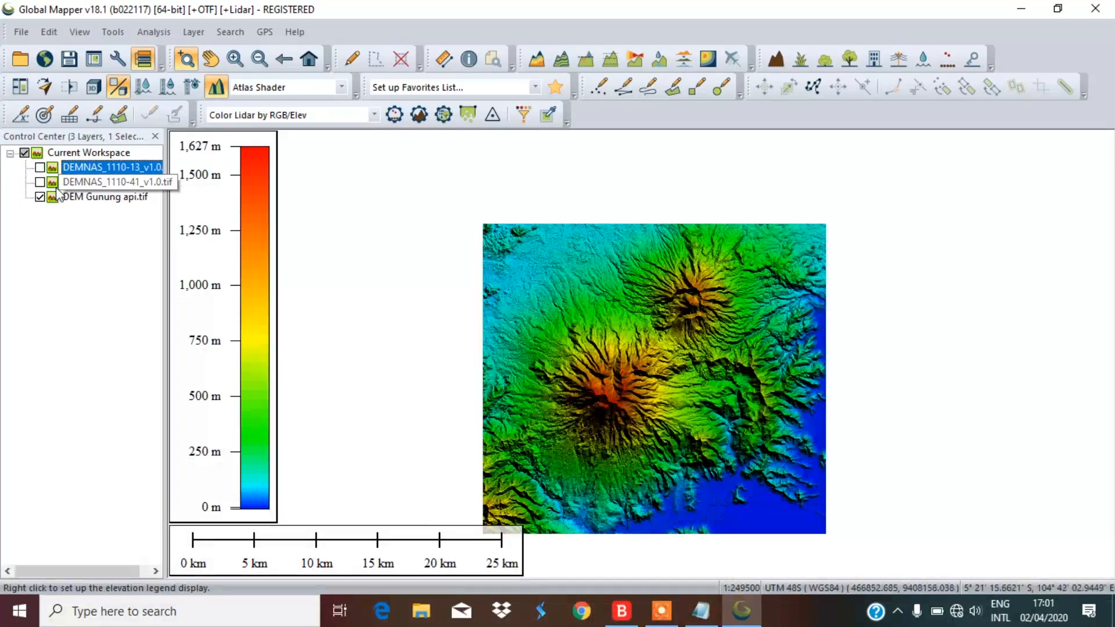
right_click(85, 169)
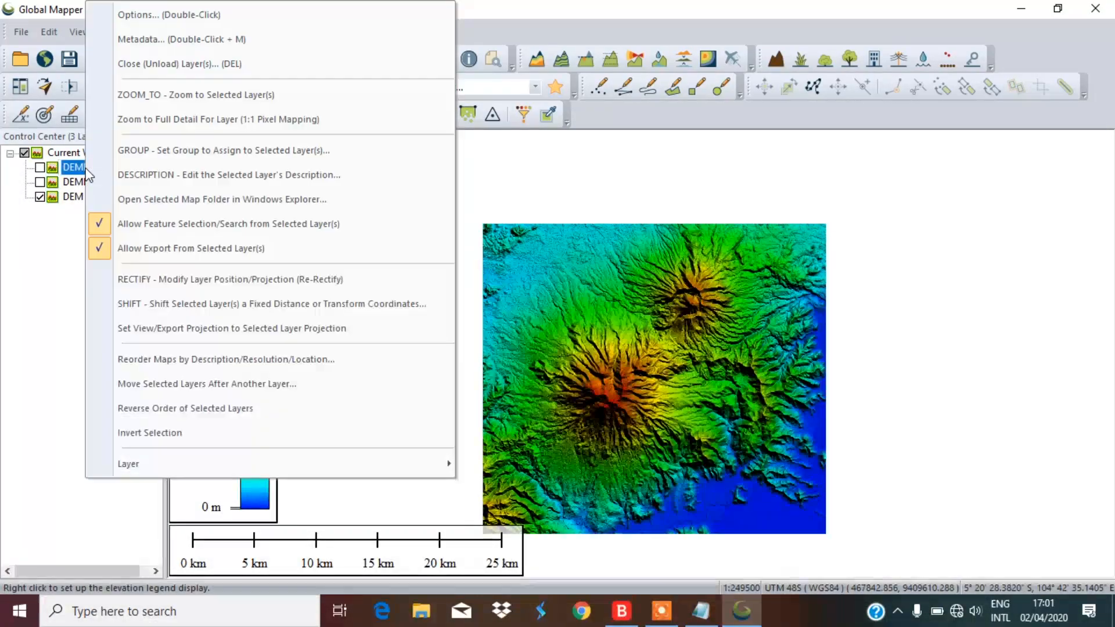
left_click(180, 62)
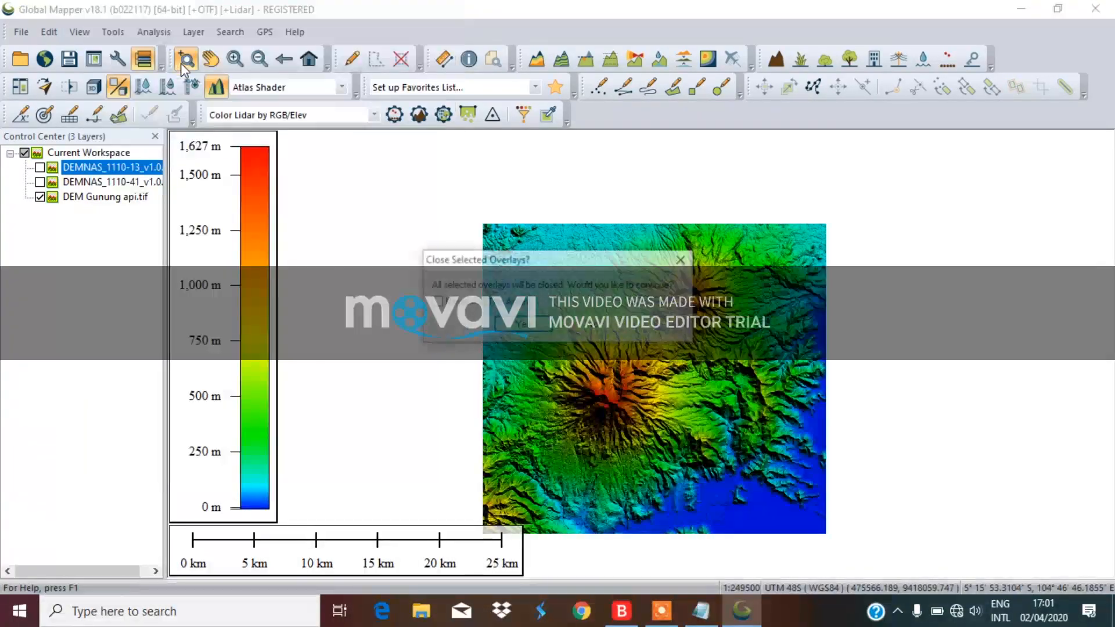
left_click(520, 323)
right_click(118, 167)
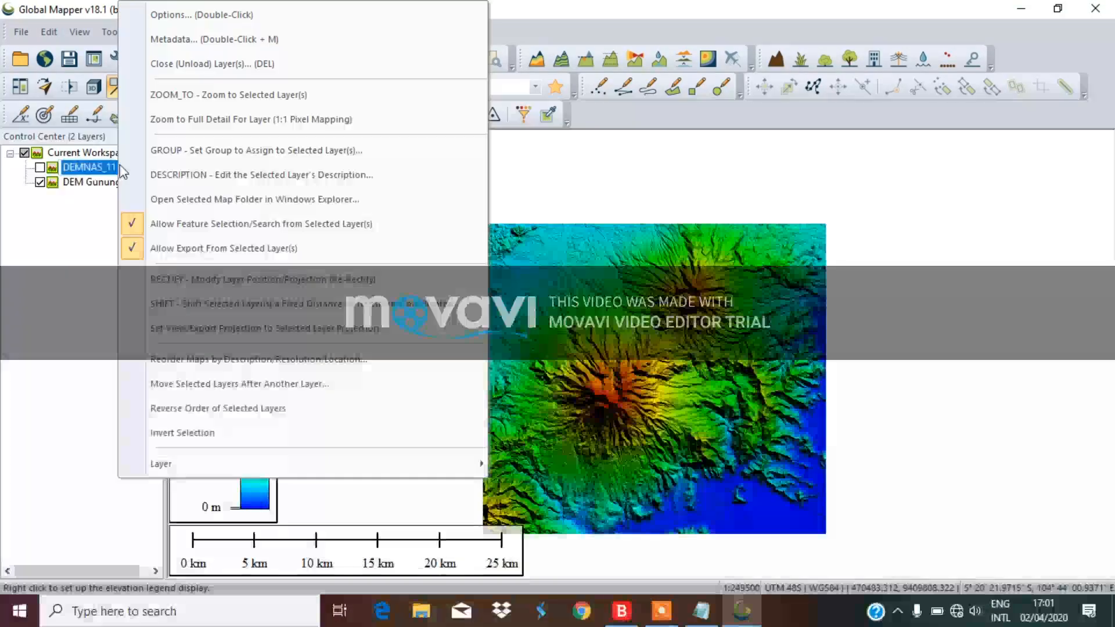
left_click(242, 65)
left_click(513, 327)
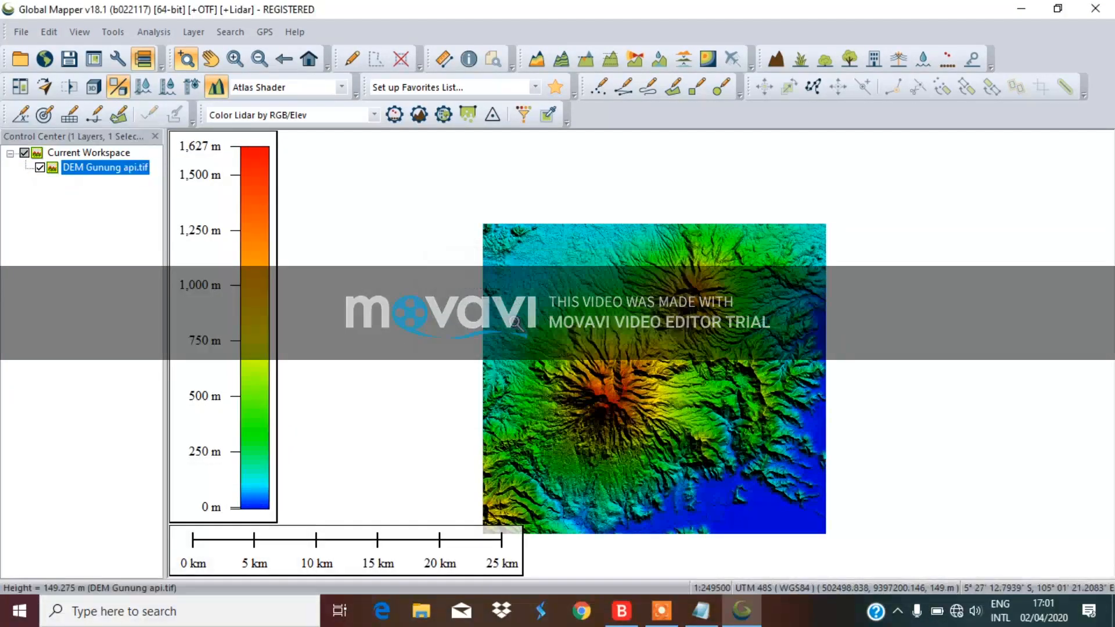
Zoom in around the volcano summit so the DEM fills the map
left_click(608, 407)
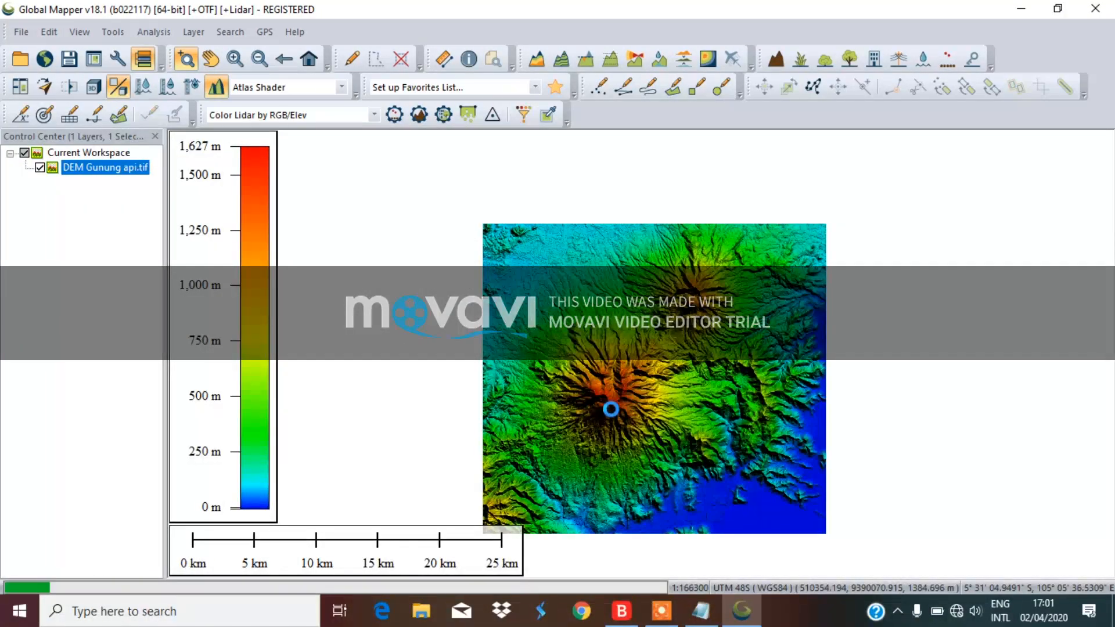
right_click(613, 410)
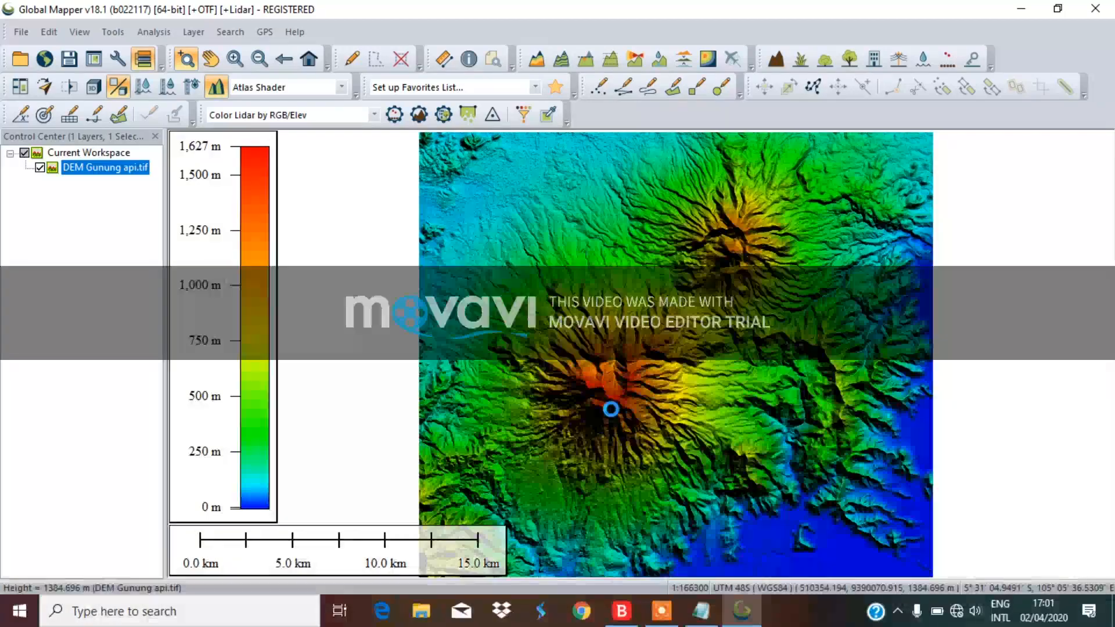
left_click(615, 376)
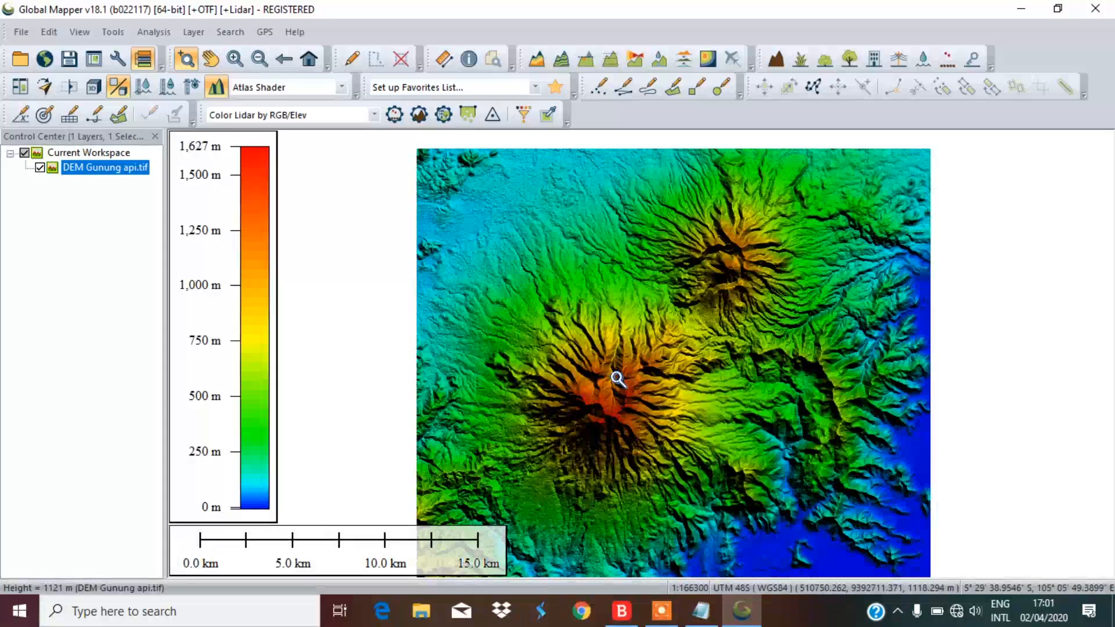
right_click(755, 198)
left_click(713, 261)
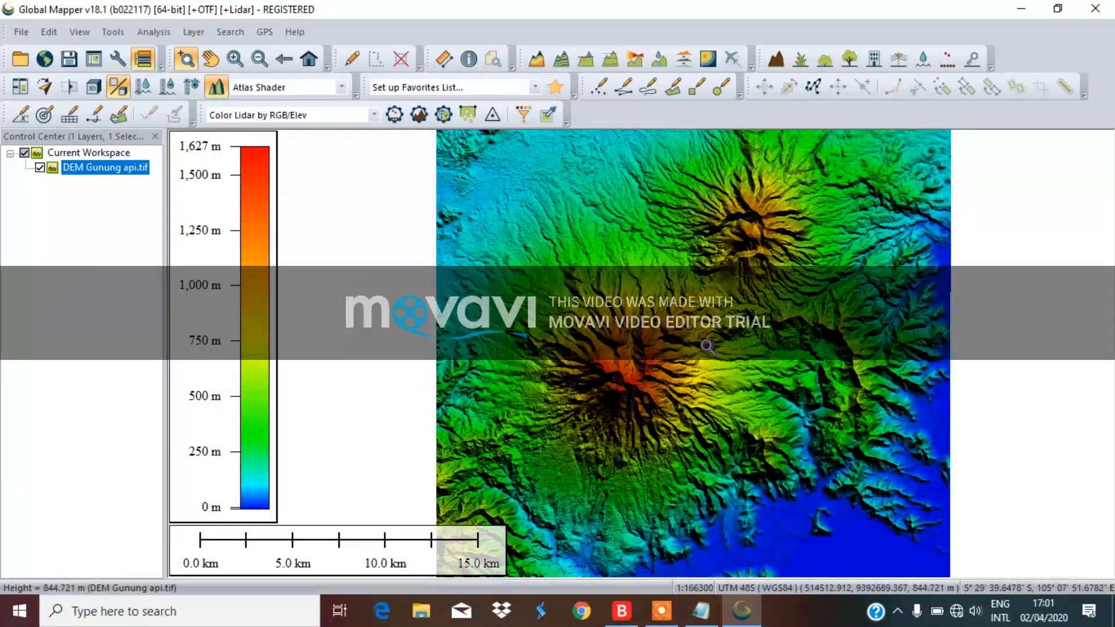
scroll(706, 346, "down", 1)
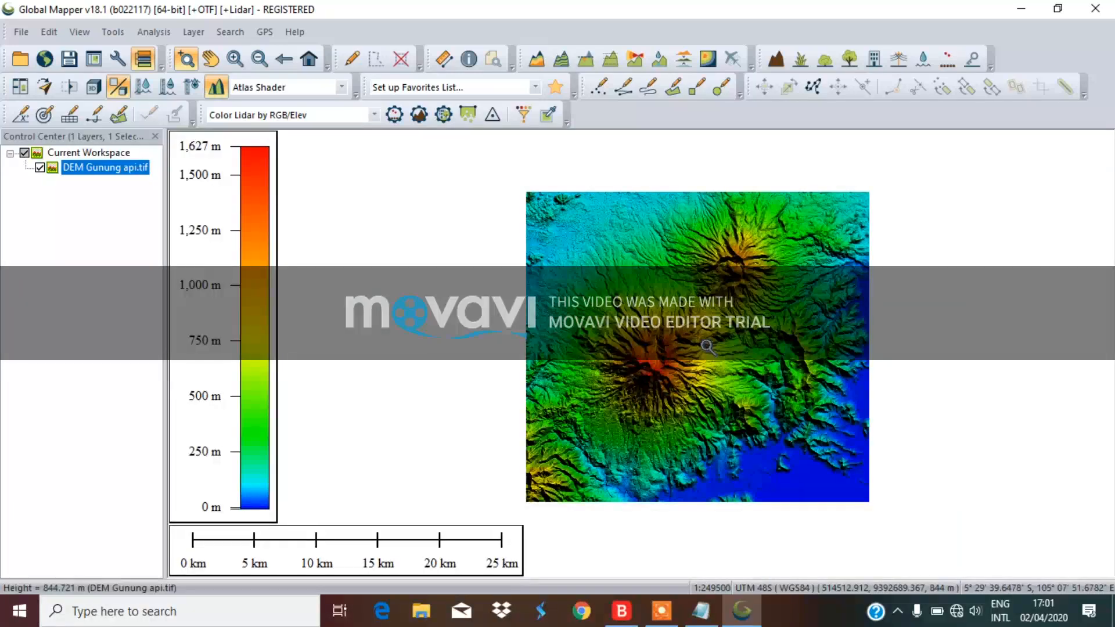
scroll(706, 347, "up", 1)
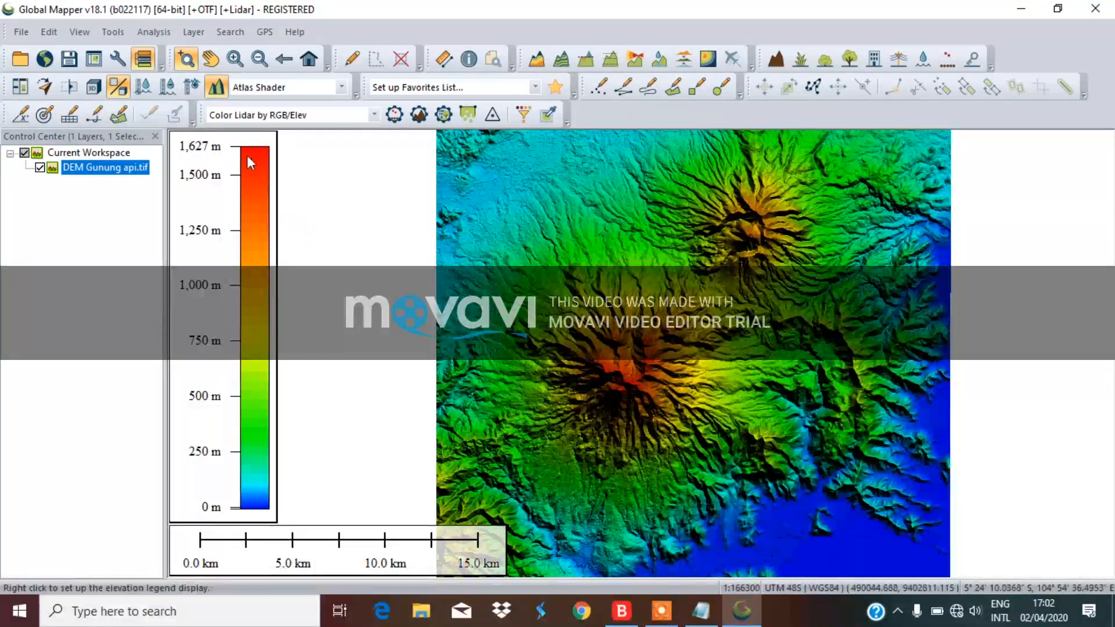
Open Configuration's Vertical Options page, keep Atlas Shader, and select the light Altitude field
left_click(118, 58)
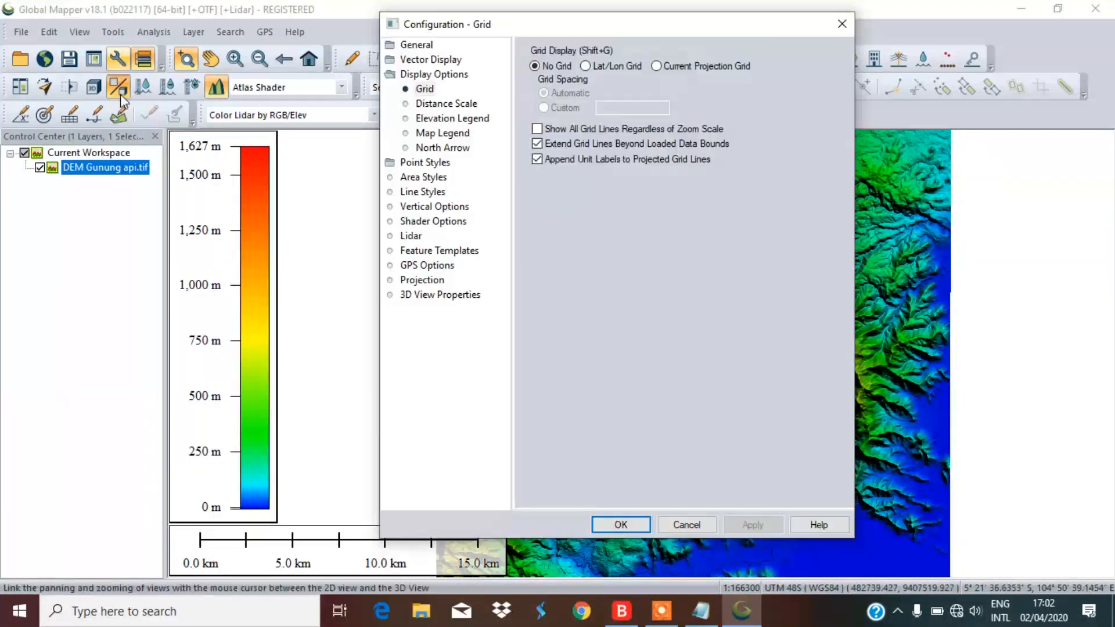
left_click(430, 163)
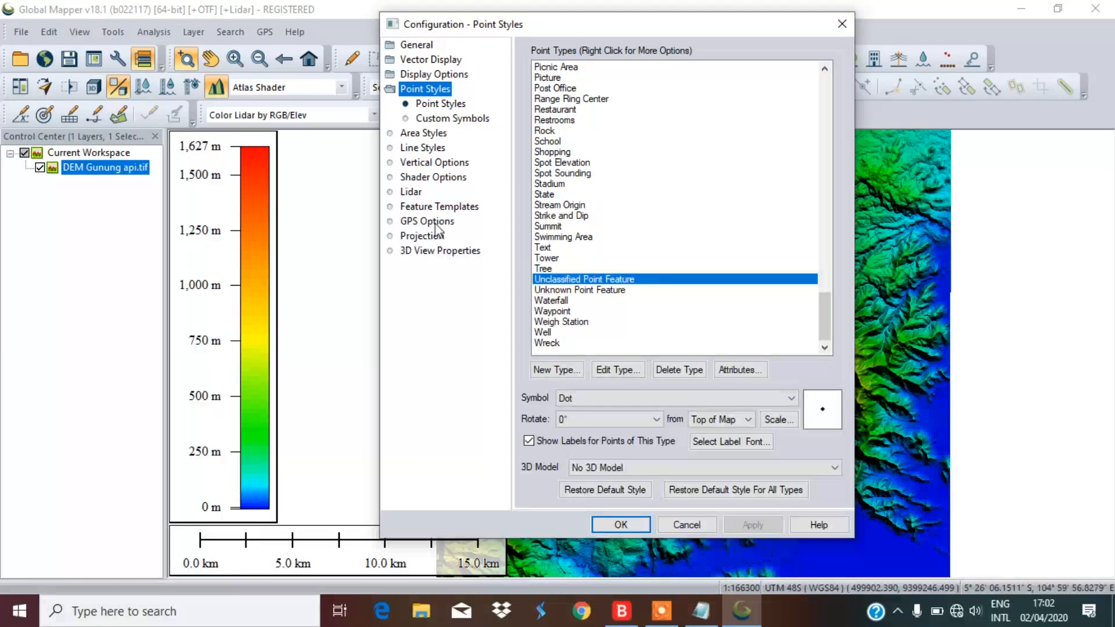
left_click(431, 162)
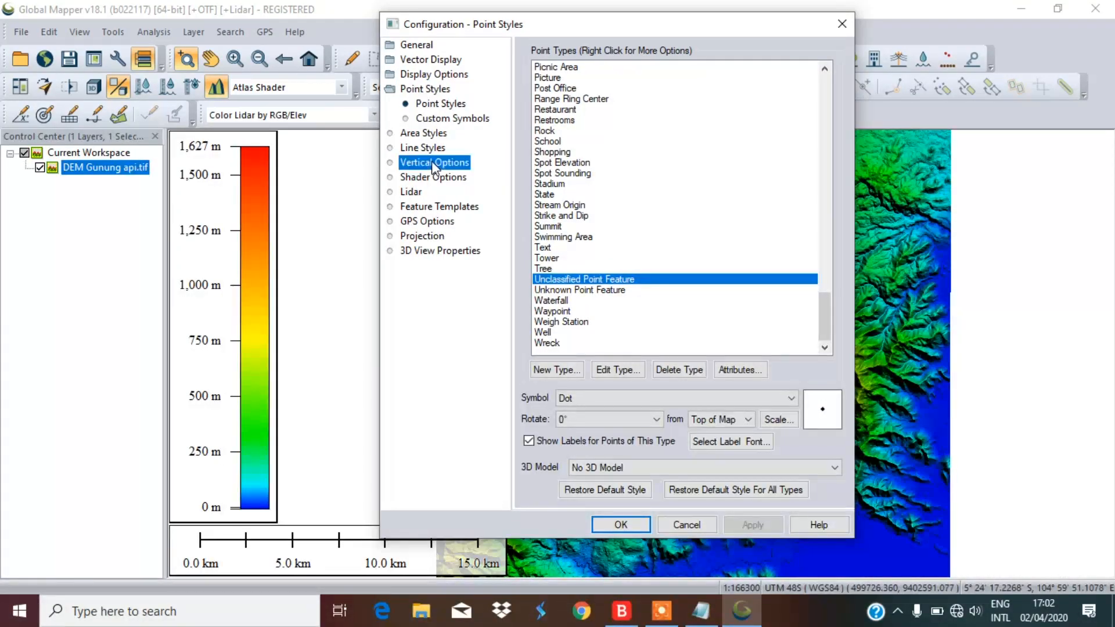
left_click_drag(653, 23, 935, 73)
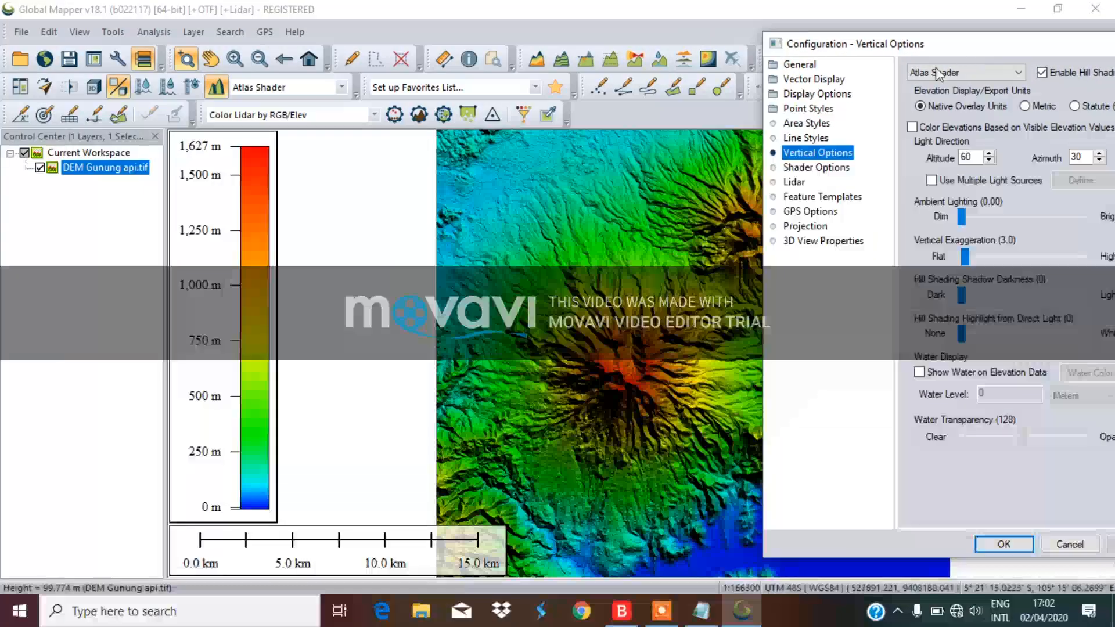
left_click_drag(983, 51, 185, 58)
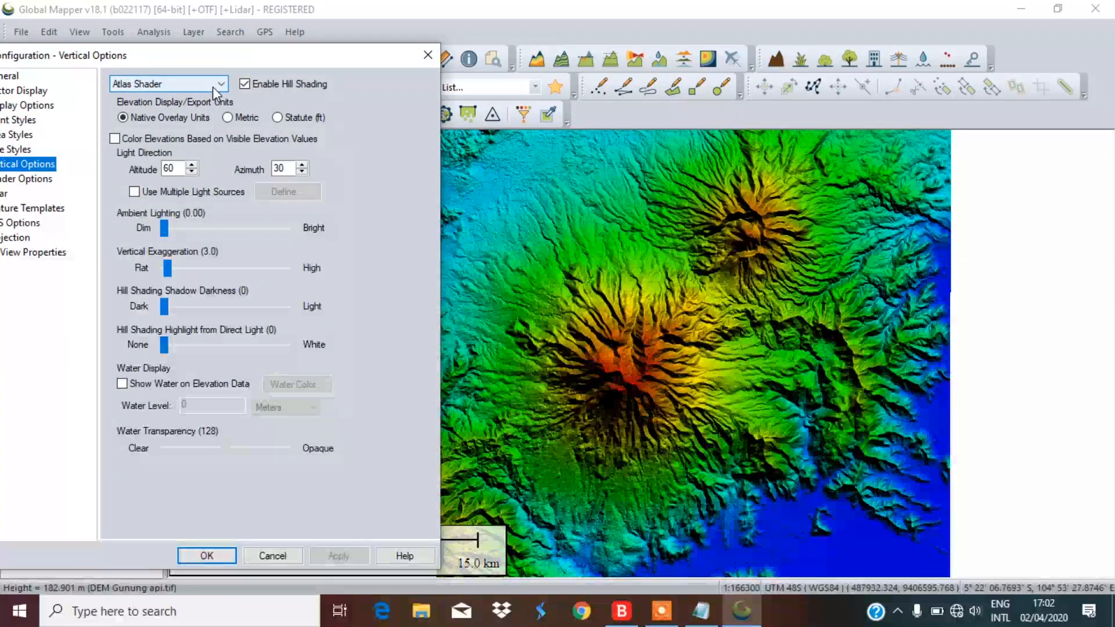
left_click(212, 86)
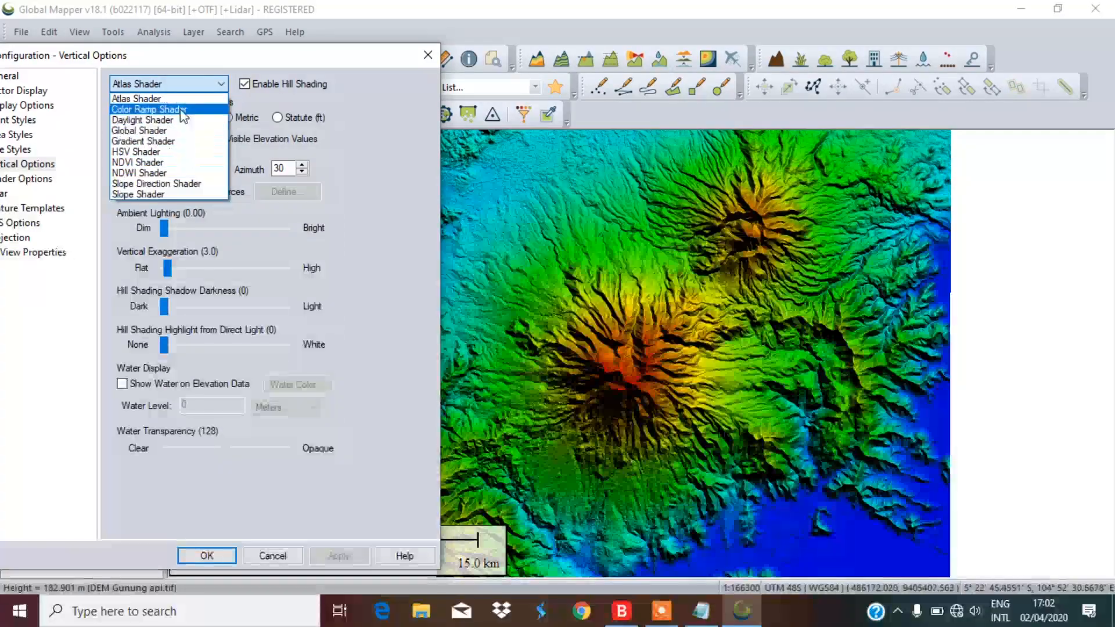
left_click(202, 83)
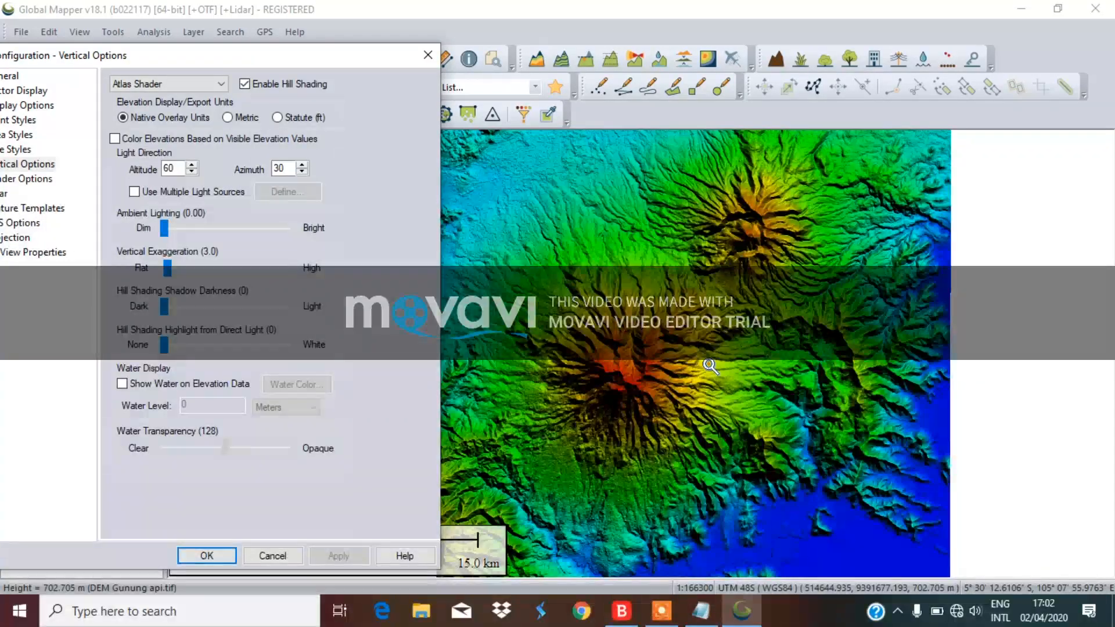
left_click(176, 169)
Apply hill-shading light at altitude 45 / azimuth 45, then altitude 60 / azimuth 30
left_click_drag(178, 169, 166, 169)
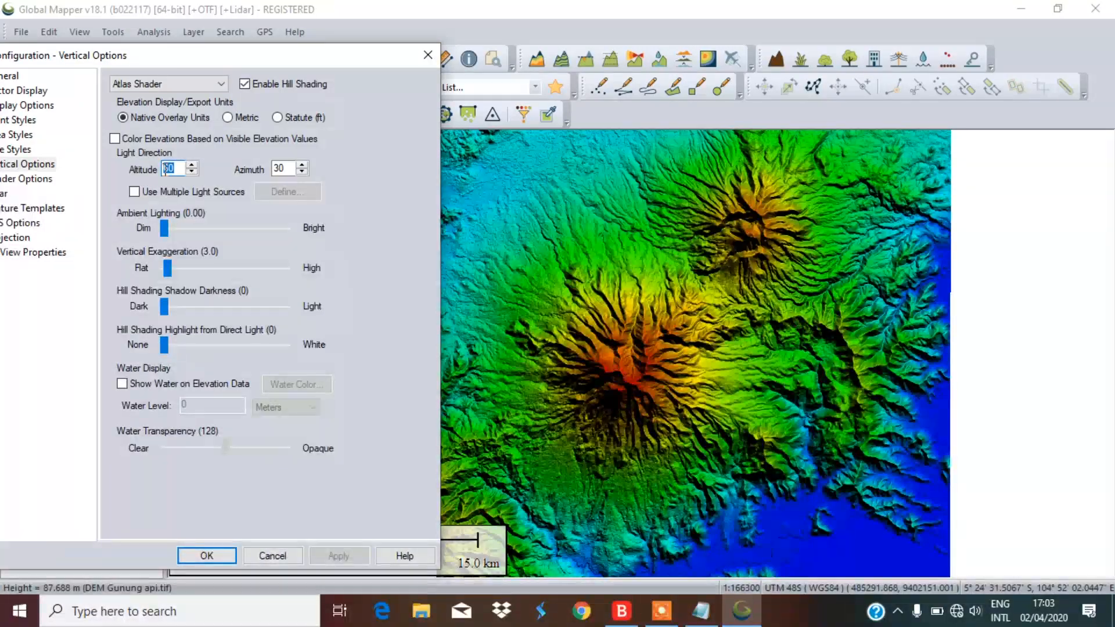
type("45")
key("Tab")
type("45")
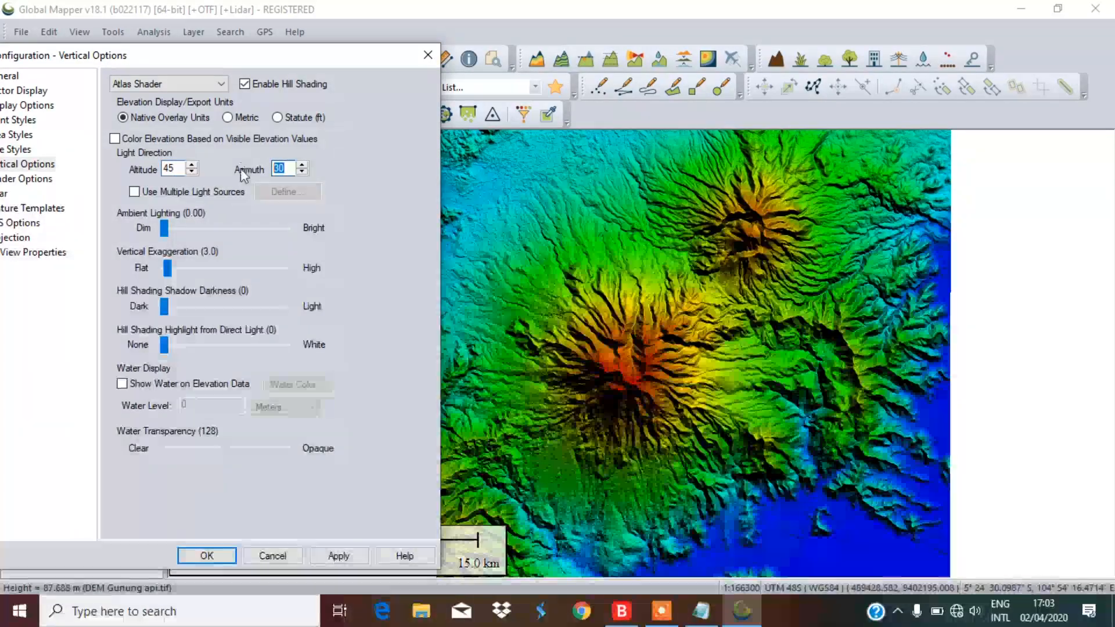
left_click(339, 555)
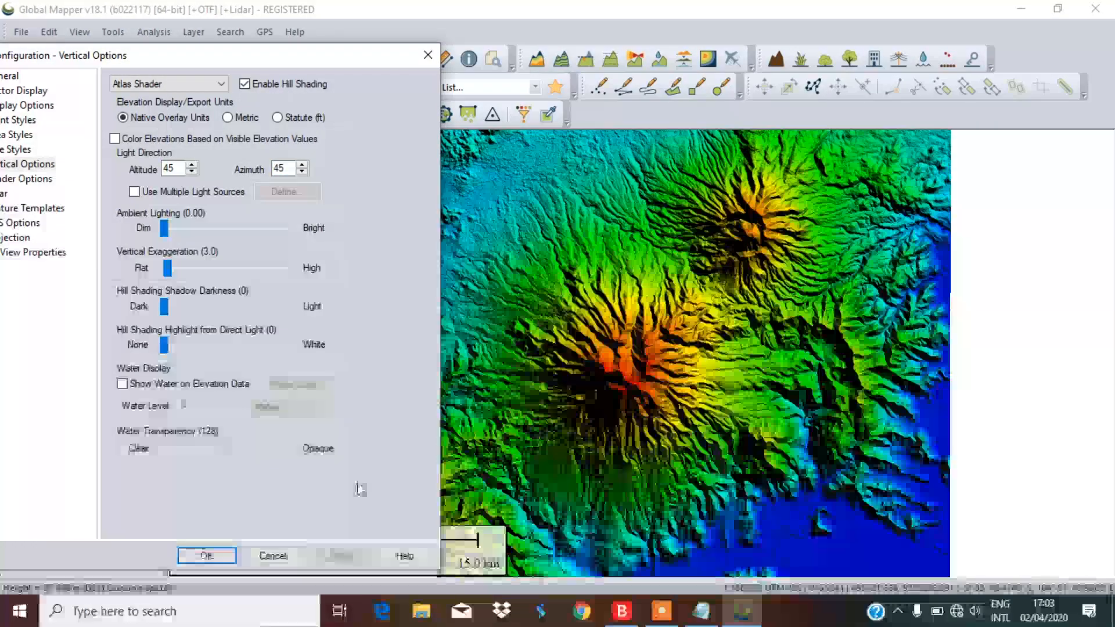
double_click(168, 168)
type("60")
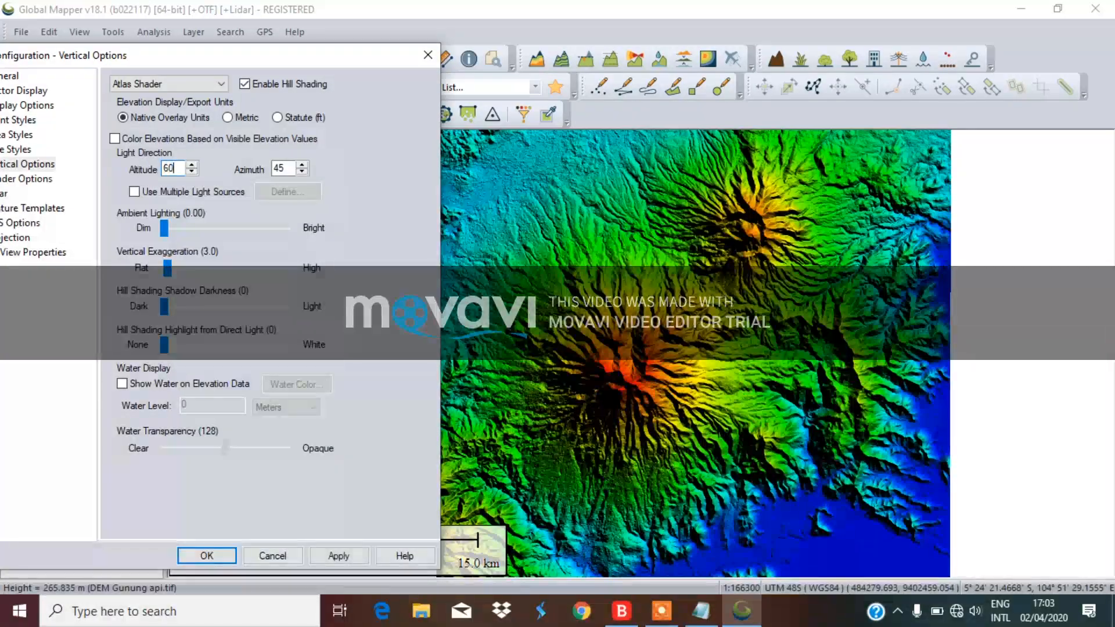
key("Tab")
type("3")
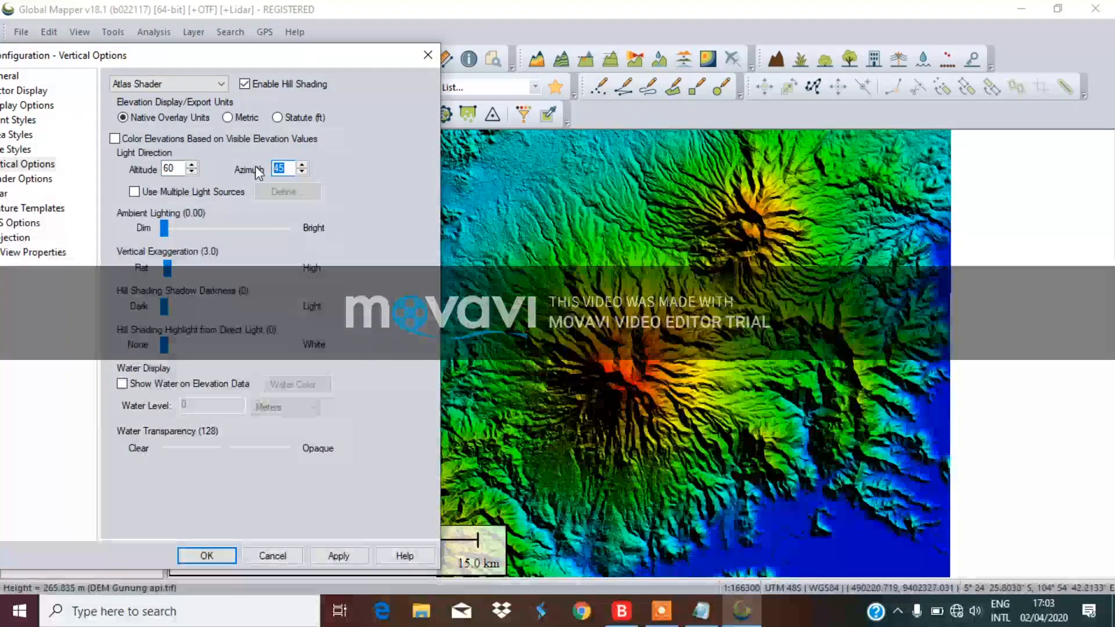
type("0")
left_click(337, 555)
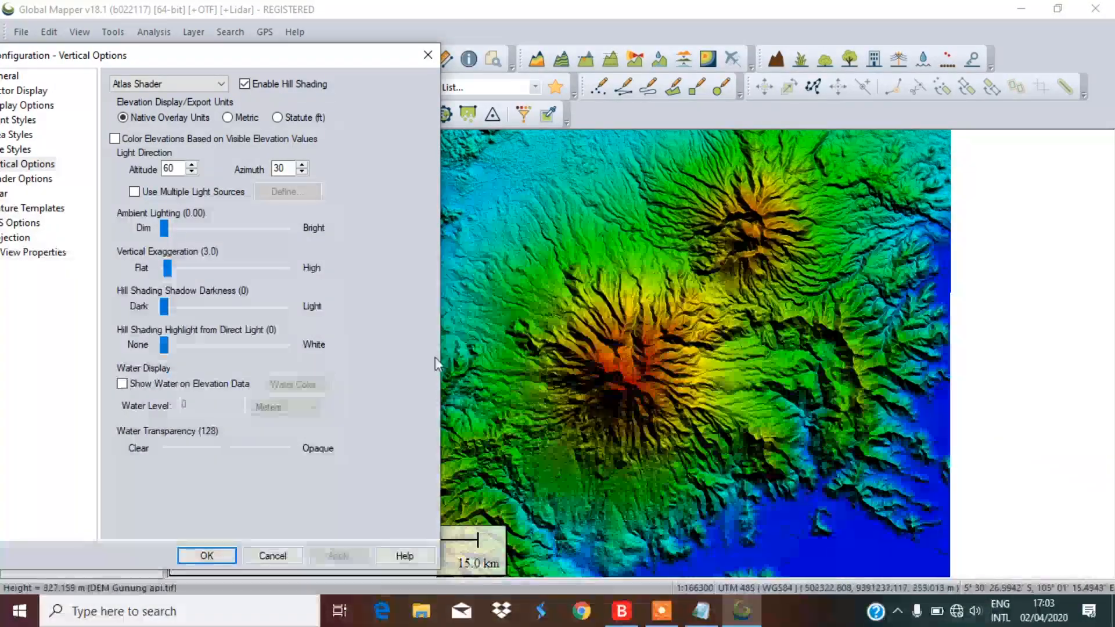
Try light altitude 45 / azimuth 45 again, then altitude 30 / azimuth 60
left_click(181, 166)
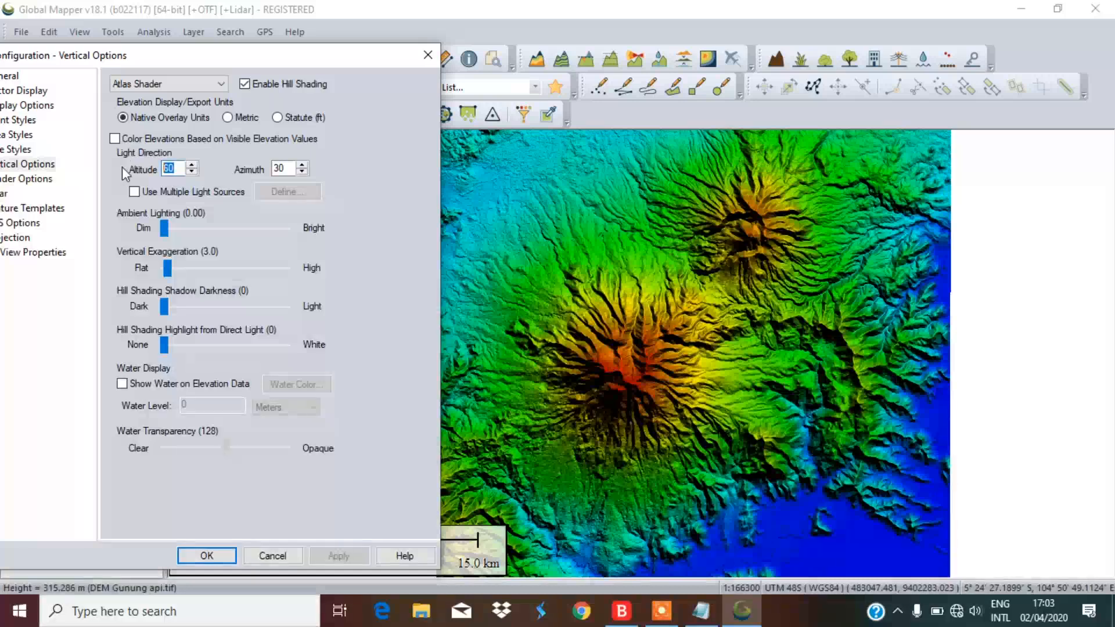
type("45")
key("Tab")
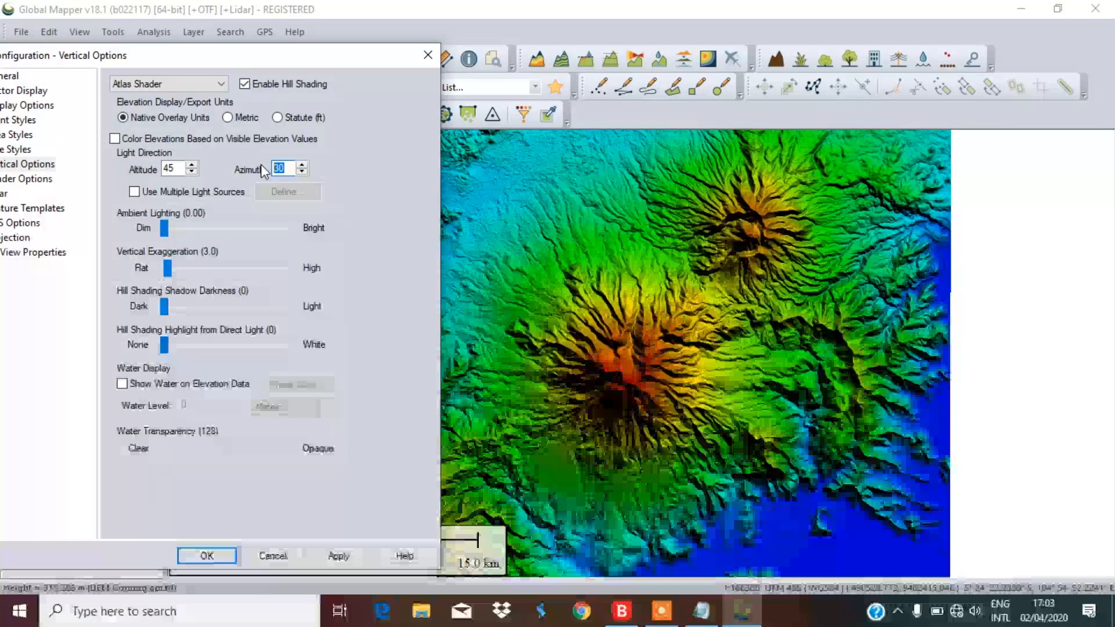
type("45")
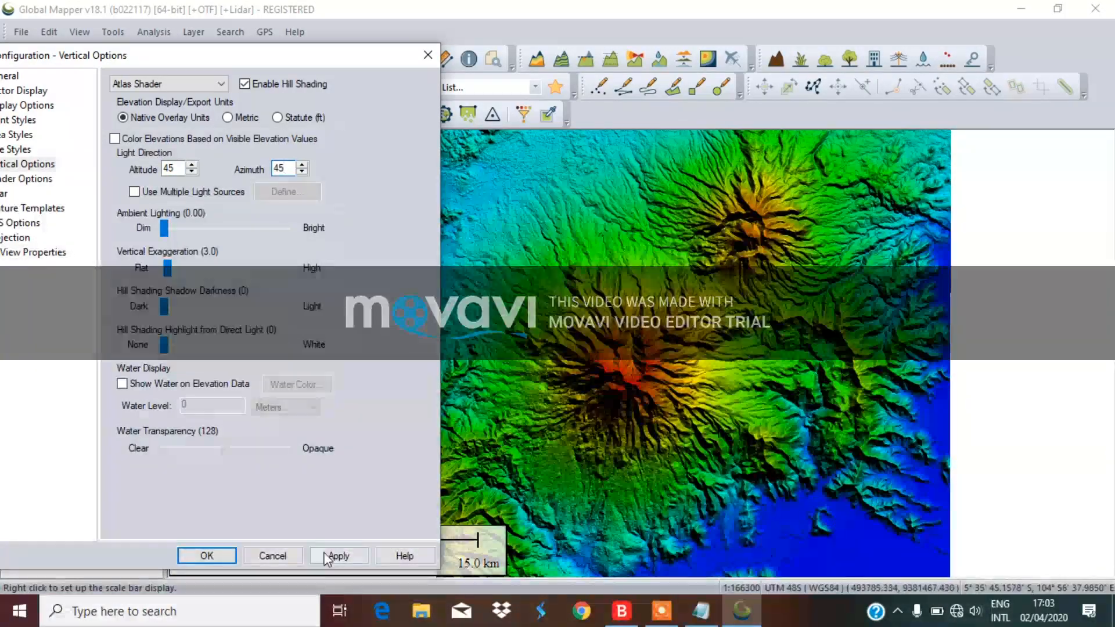
left_click(336, 557)
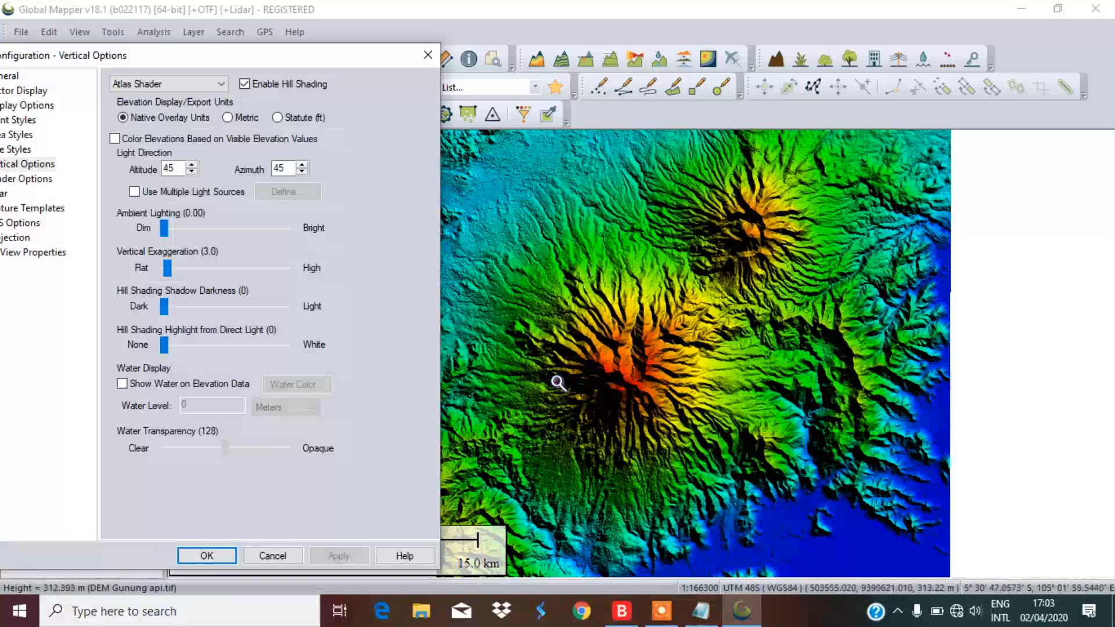
left_click(179, 169)
key("BackSpace")
key("BackSpace")
type("30")
left_click(288, 169)
key("BackSpace")
key("BackSpace")
type("60")
left_click(340, 557)
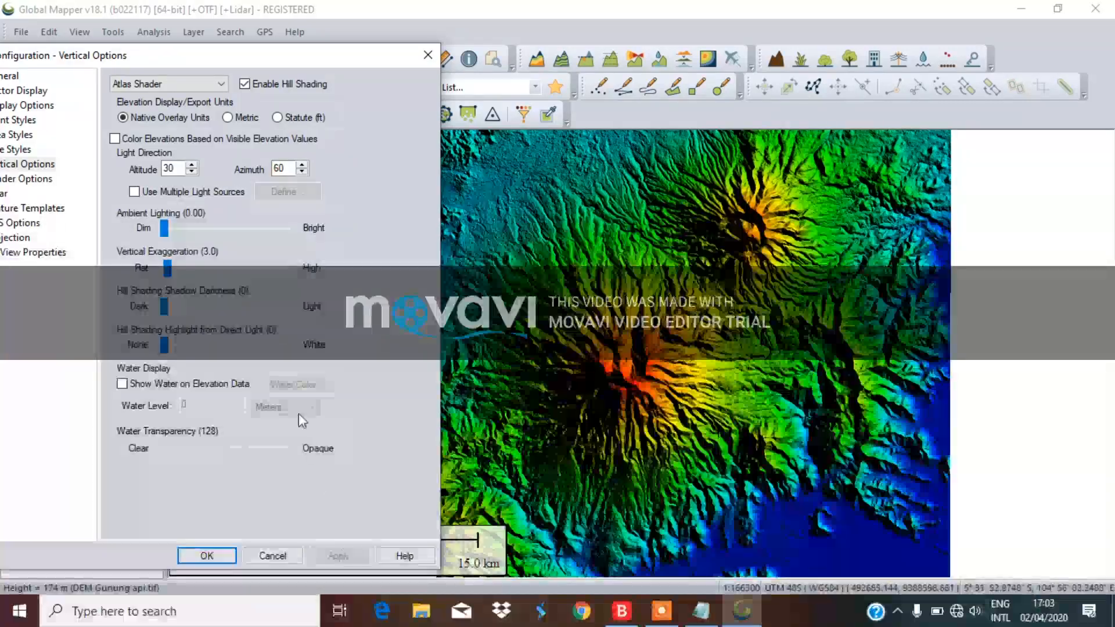
Preview overhead light at altitude 90, then settle on altitude 60 and azimuth 30
left_click(180, 167)
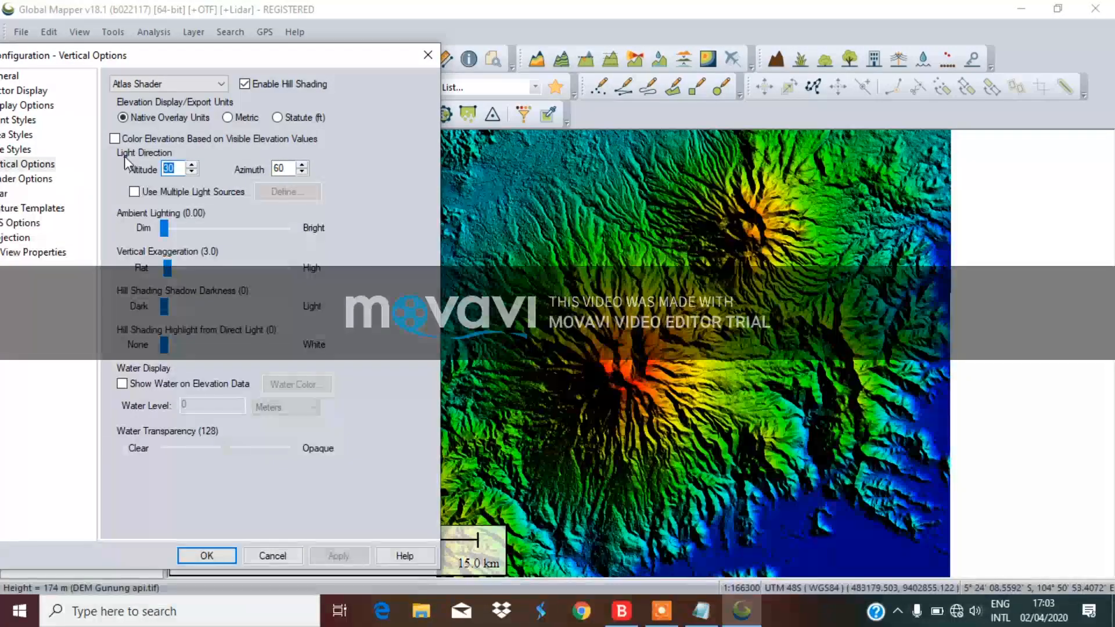
key("BackSpace")
key("BackSpace")
type("90")
left_click(325, 555)
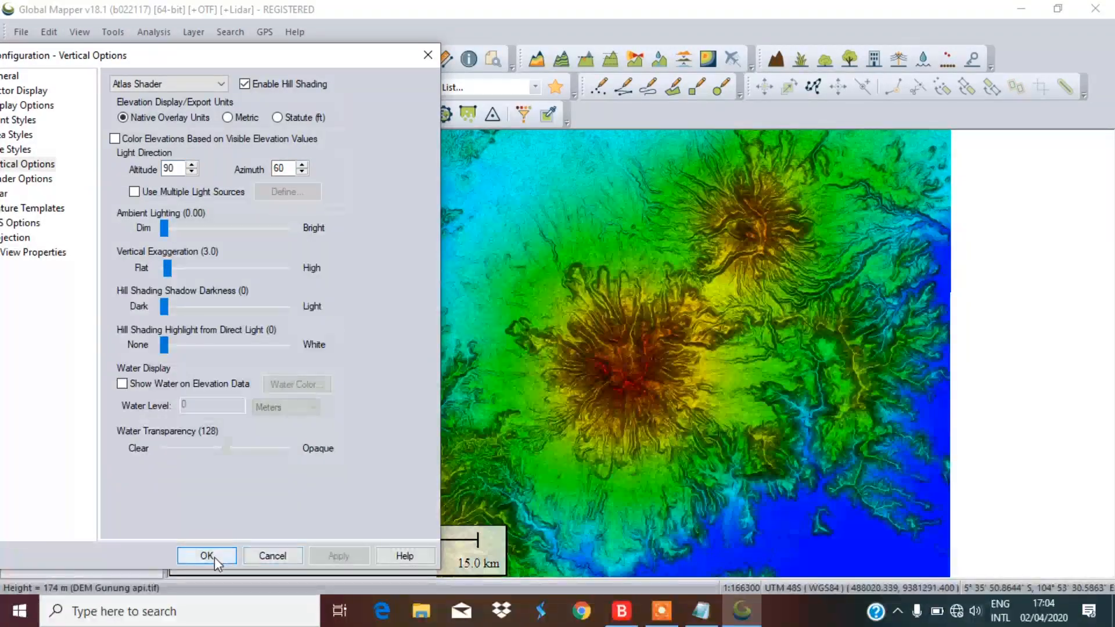
left_click_drag(180, 168, 118, 166)
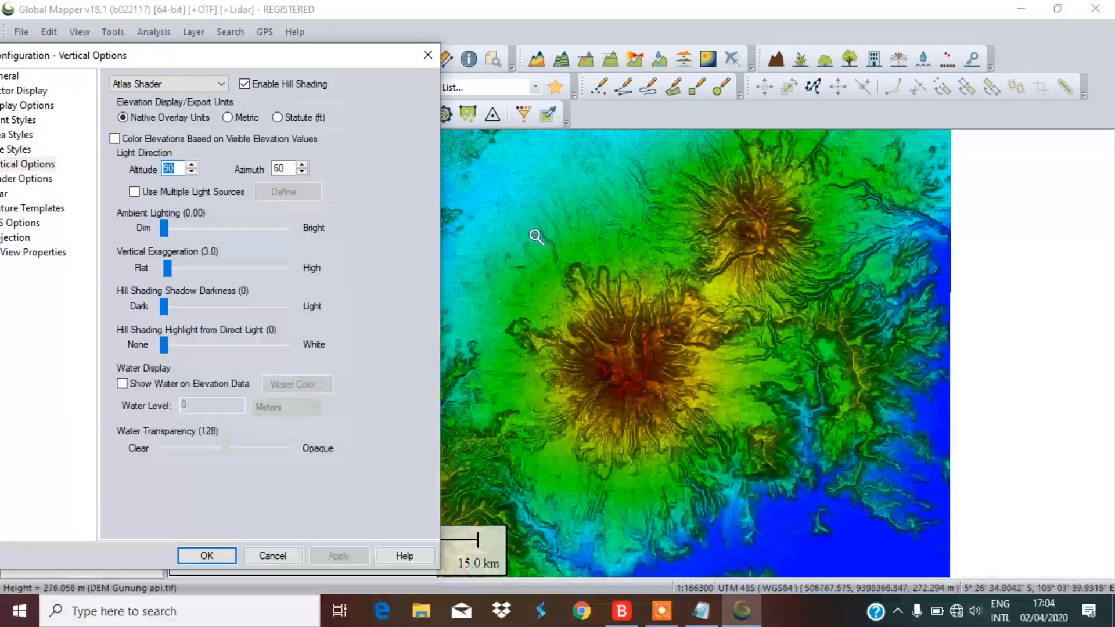
type("60")
left_click_drag(293, 168, 237, 162)
type("3")
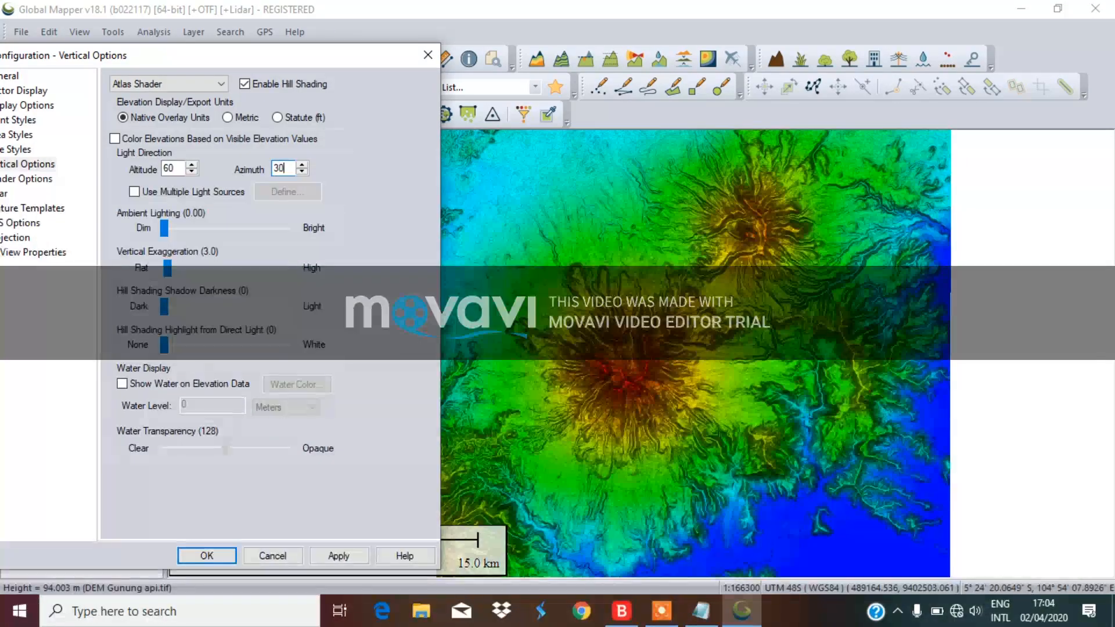
left_click(335, 556)
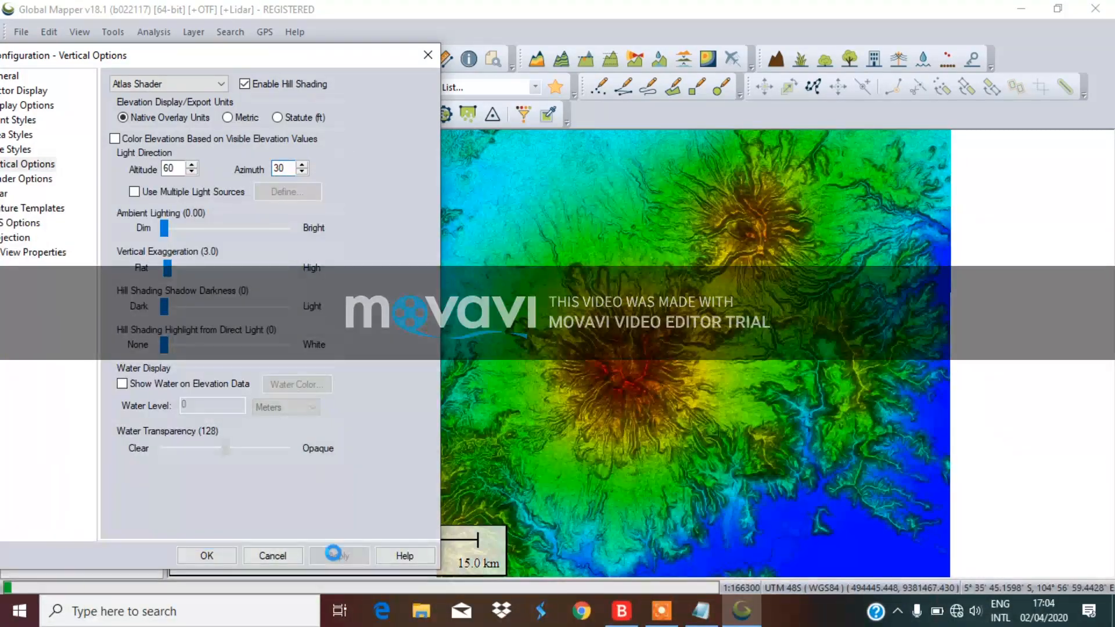
Close Configuration keeping the new lighting and bring up the File > Export choices
left_click(207, 556)
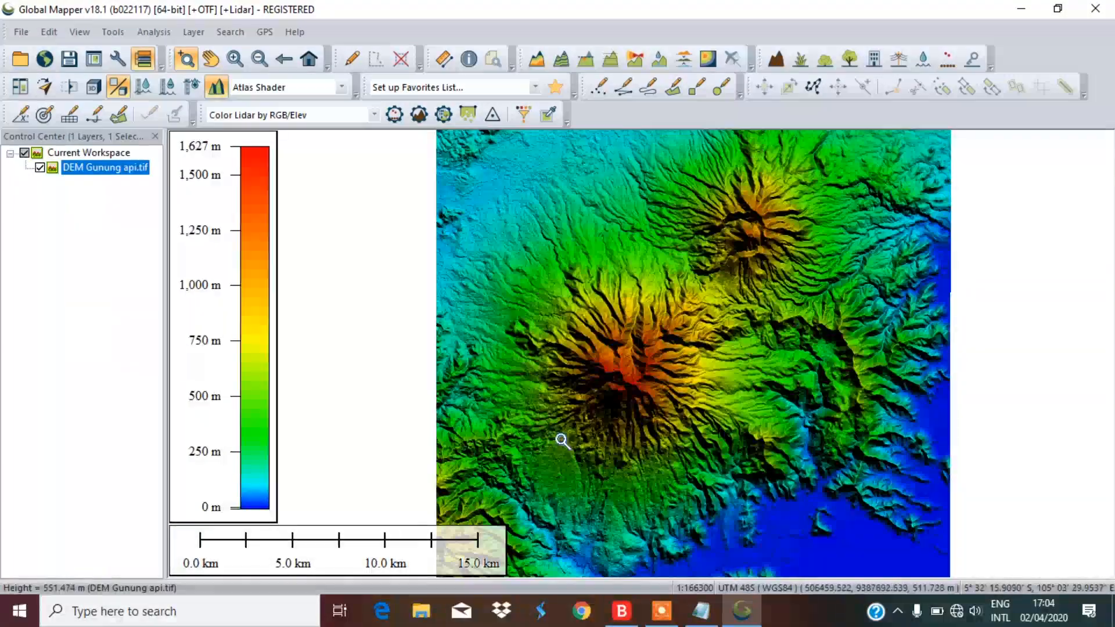
left_click(20, 32)
mouse_move(102, 433)
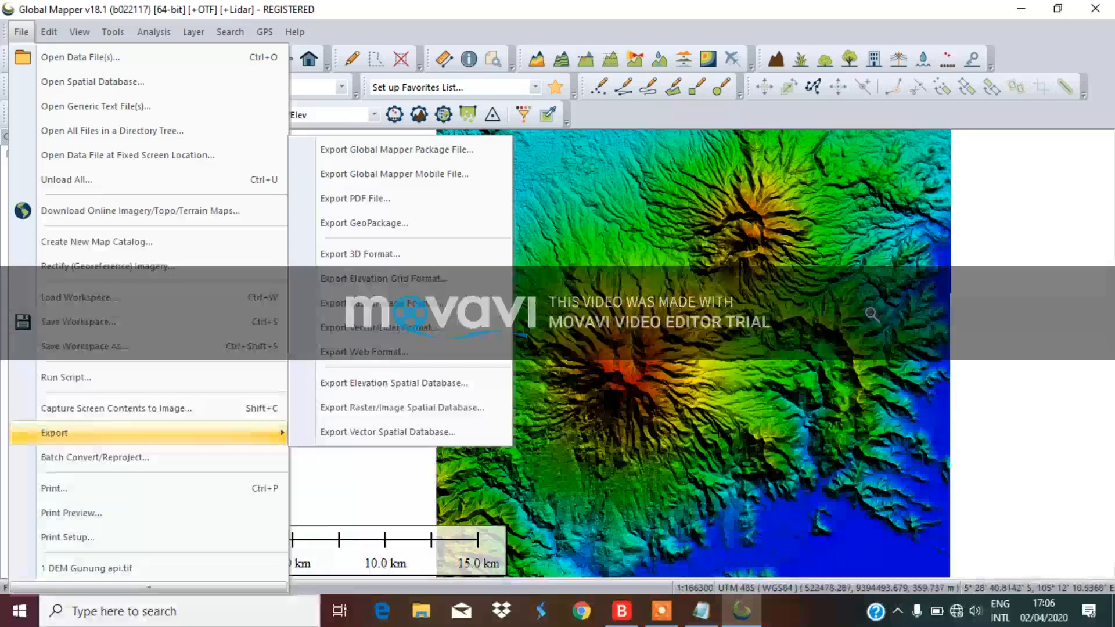
left_click(1028, 283)
left_click(1030, 287)
scroll(895, 306, "down", 3)
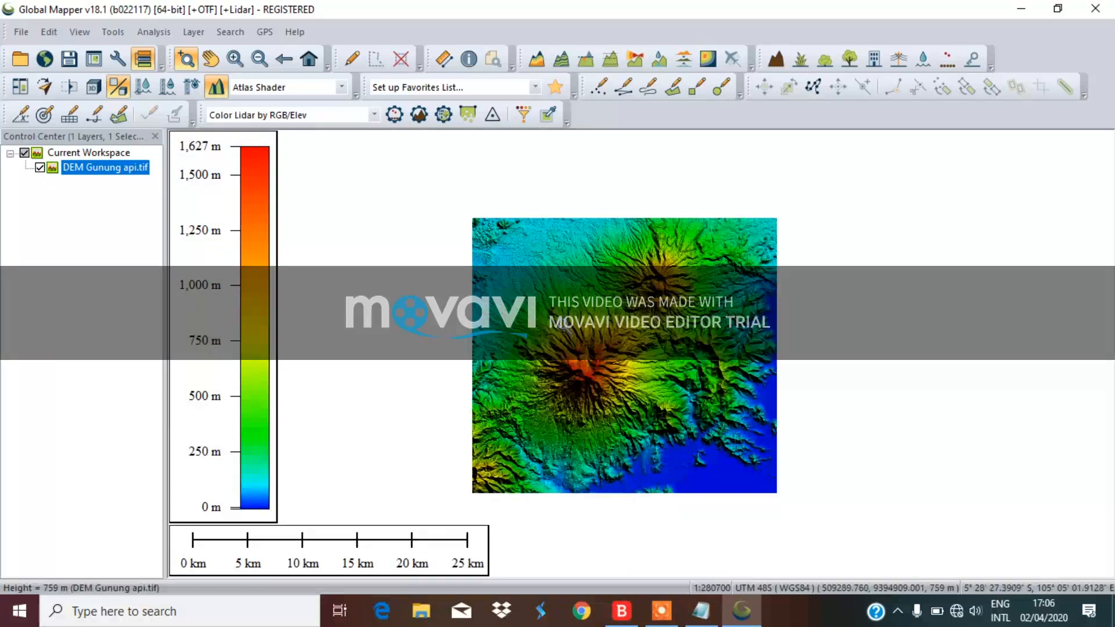
scroll(580, 302, "up", 1)
scroll(604, 244, "down", 1)
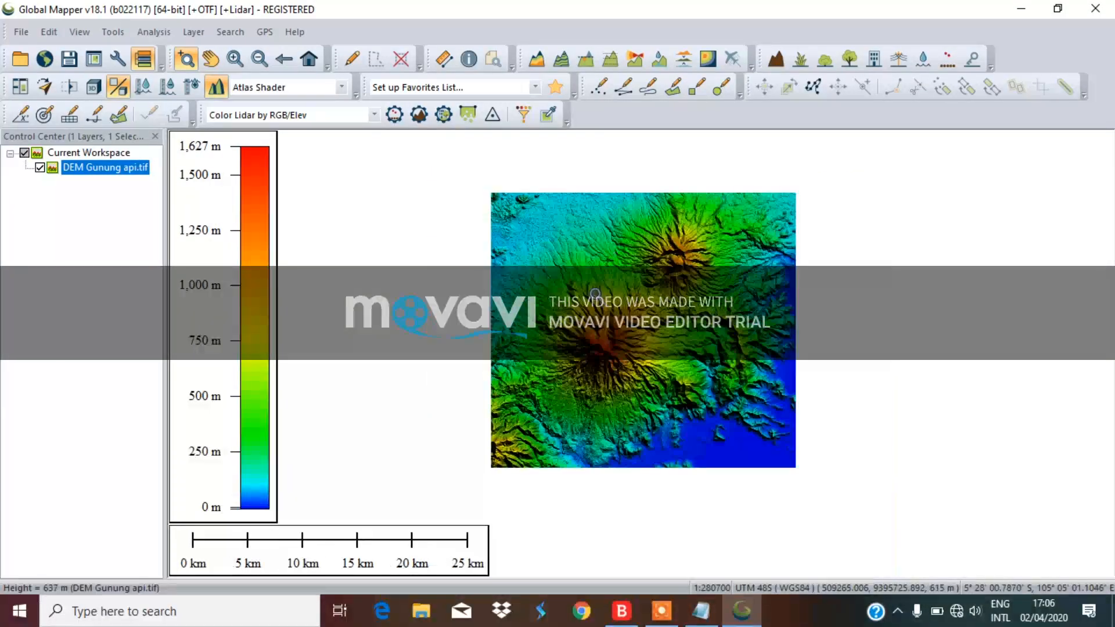
scroll(620, 320, "up", 1)
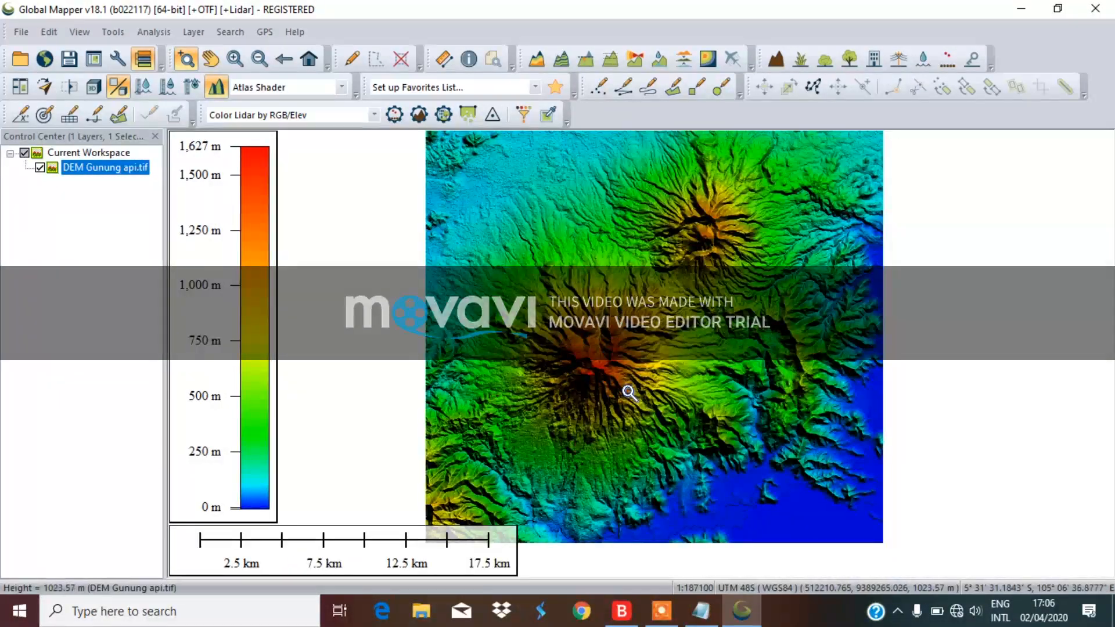
scroll(629, 393, "down", 1)
scroll(642, 303, "up", 1)
scroll(643, 306, "down", 1)
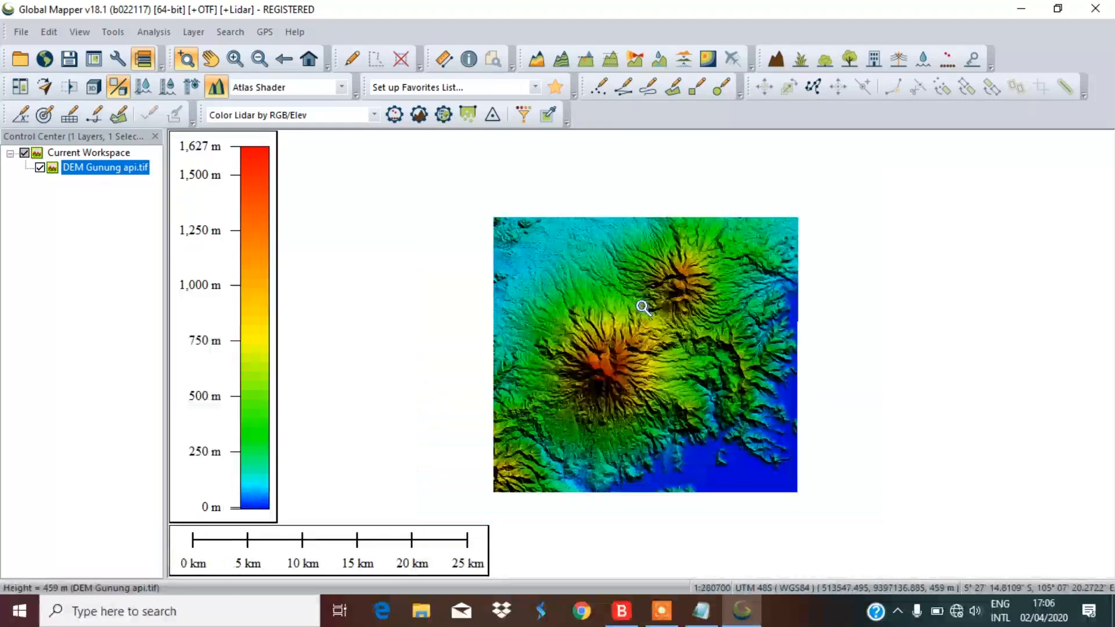
scroll(634, 345, "up", 1)
scroll(636, 347, "down", 1)
scroll(635, 347, "up", 1)
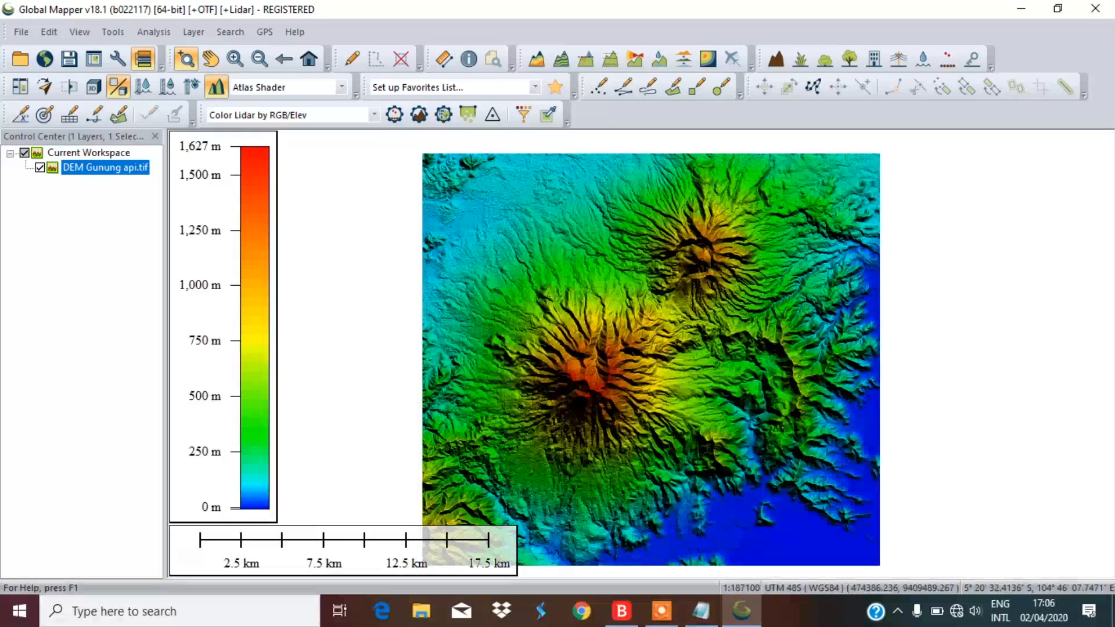
left_click(30, 40)
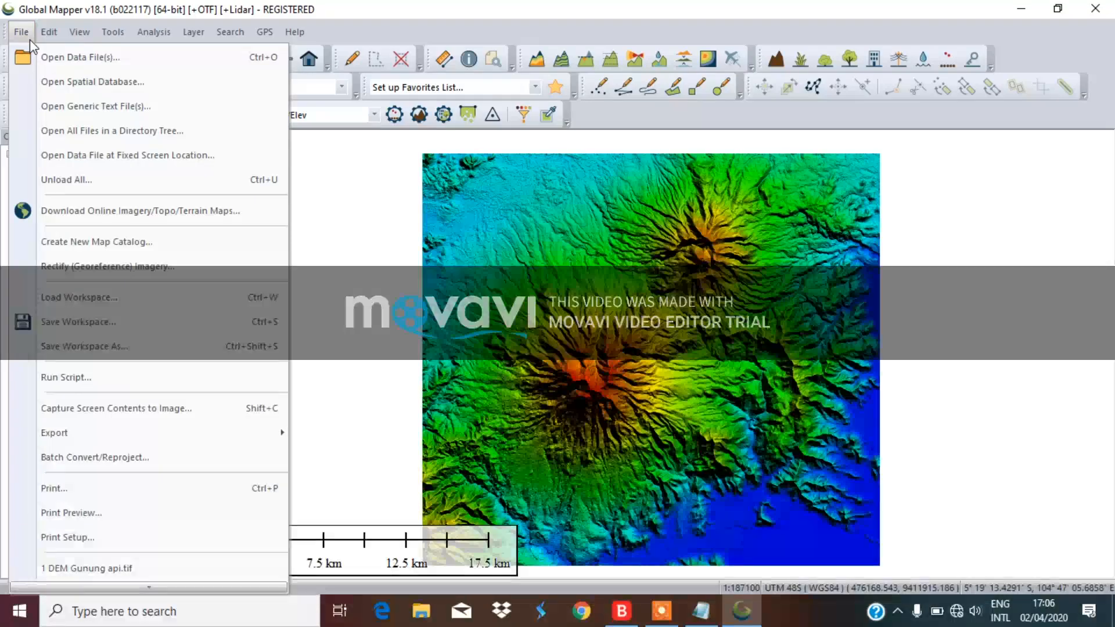
mouse_move(120, 433)
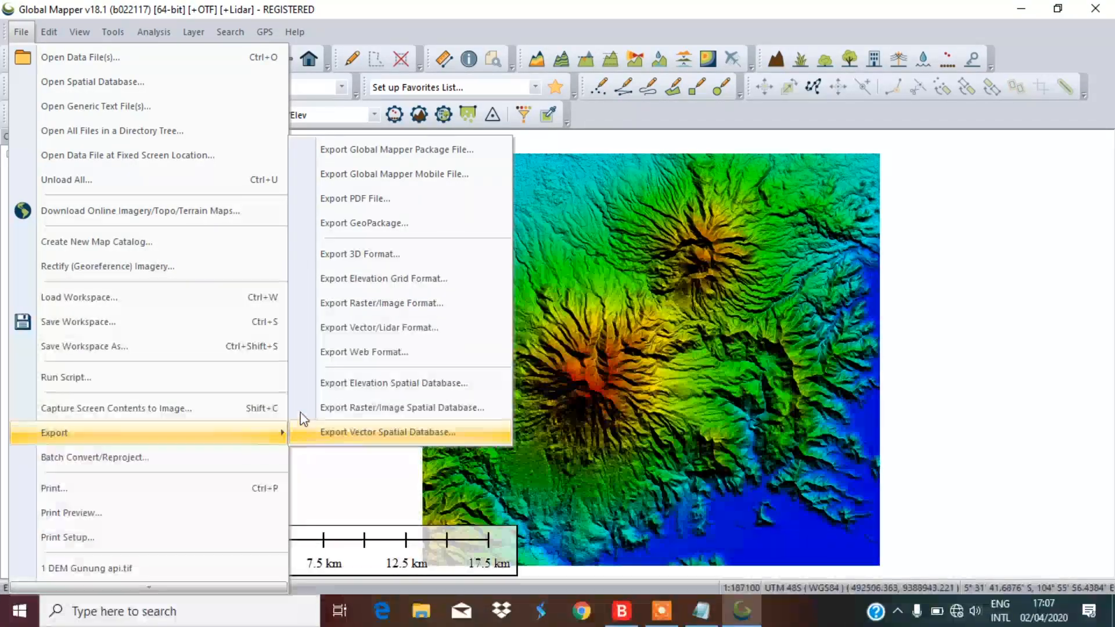
Choose Export Raster/Image Format as PDF and accept the default PDF page settings
left_click(399, 307)
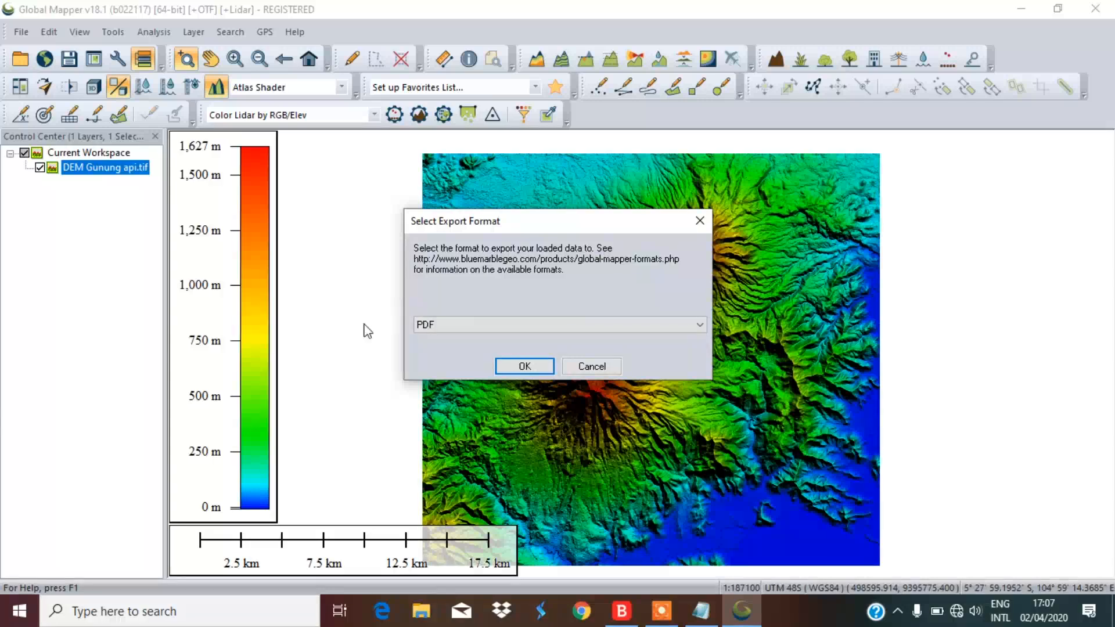
left_click(453, 323)
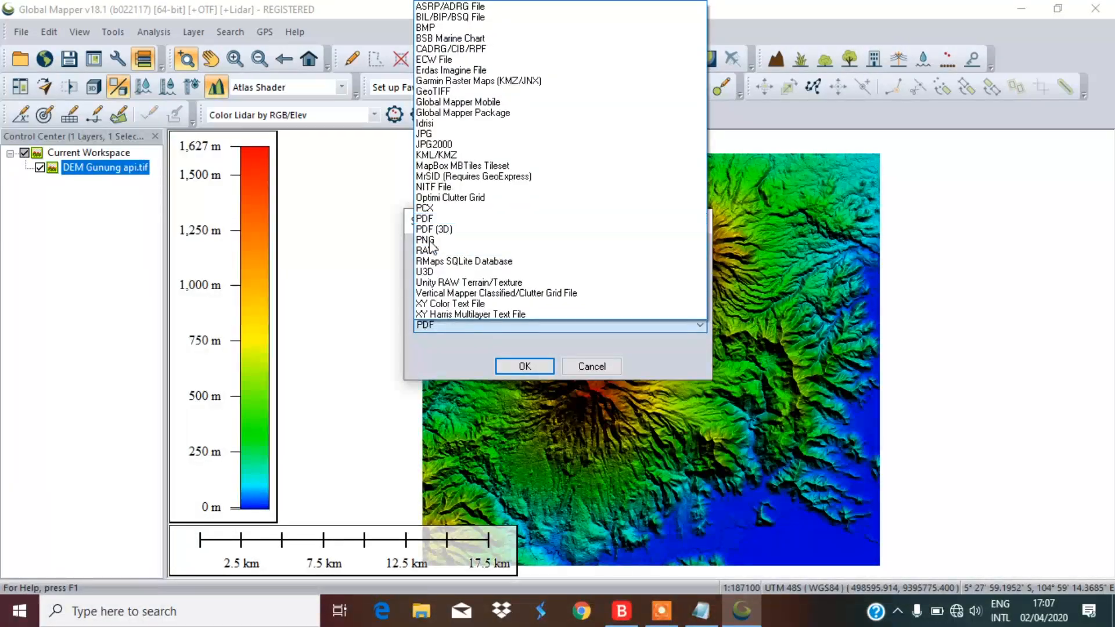
left_click(440, 219)
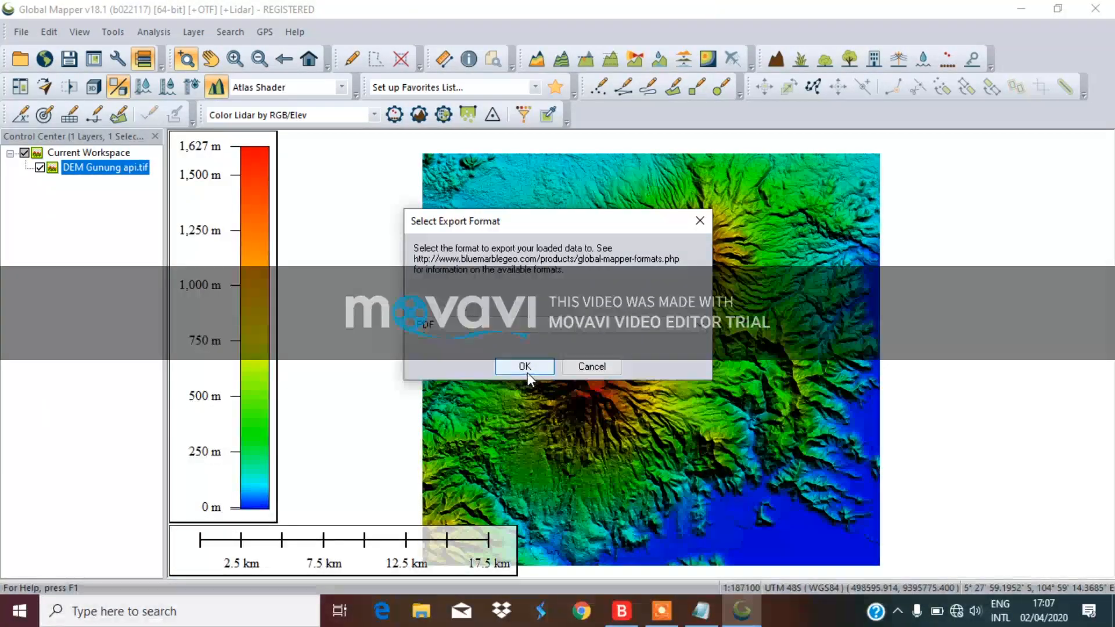
left_click(525, 366)
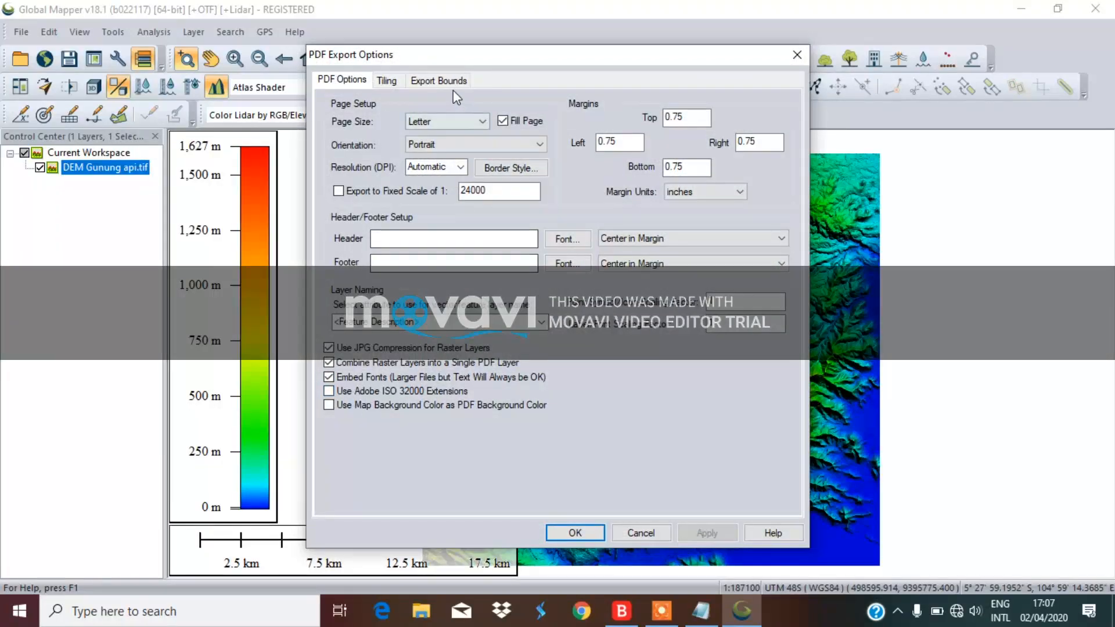
left_click(442, 82)
left_click(334, 85)
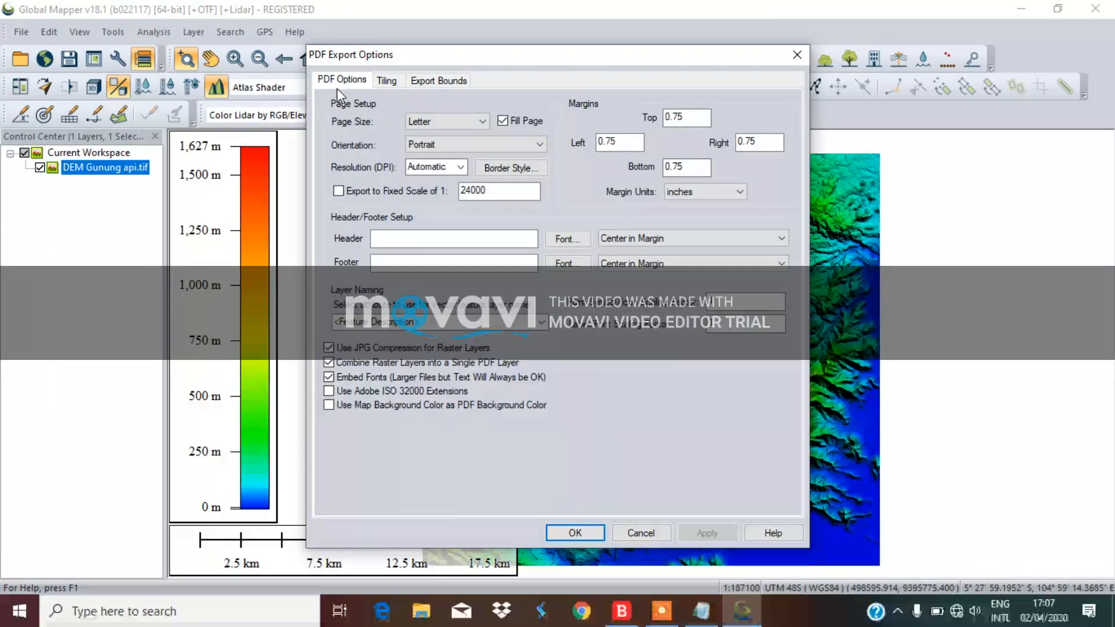
left_click(567, 535)
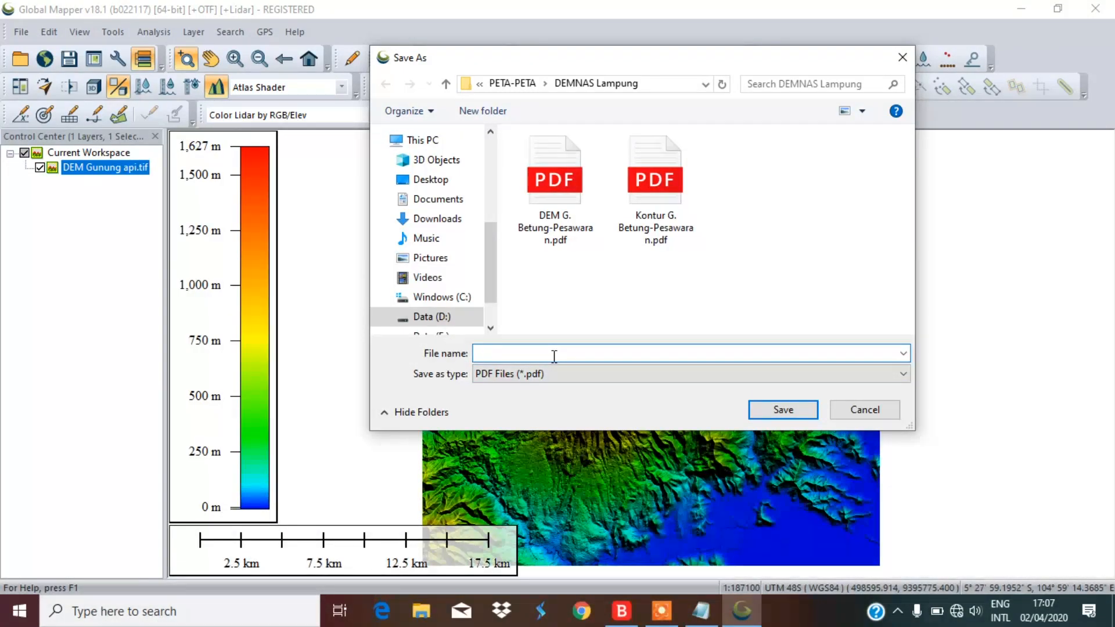
Name the PDF 'DEM Gunung api', fixing the typo, and save it in DEMNAS Lampung
type("DEM Guung")
key("BackSpace")
key("BackSpace")
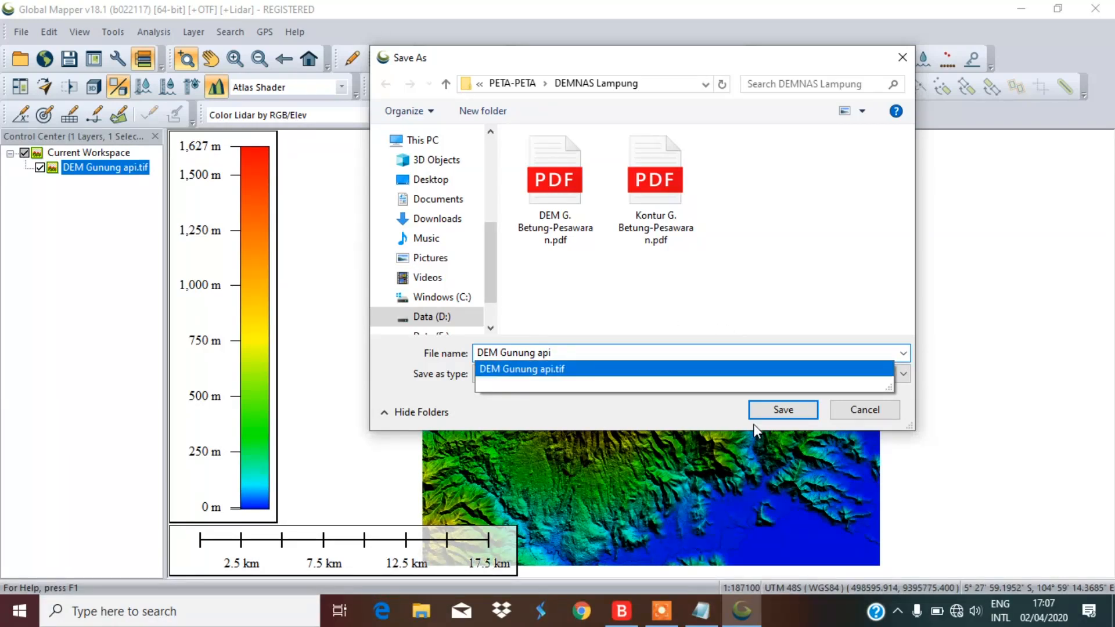
left_click(590, 412)
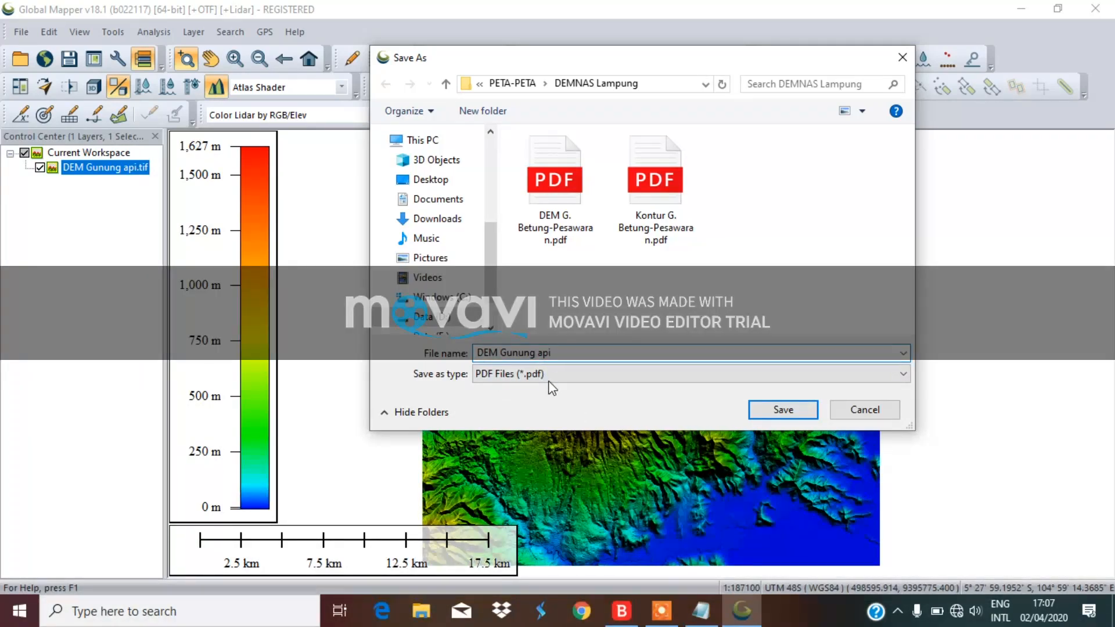
left_click(779, 412)
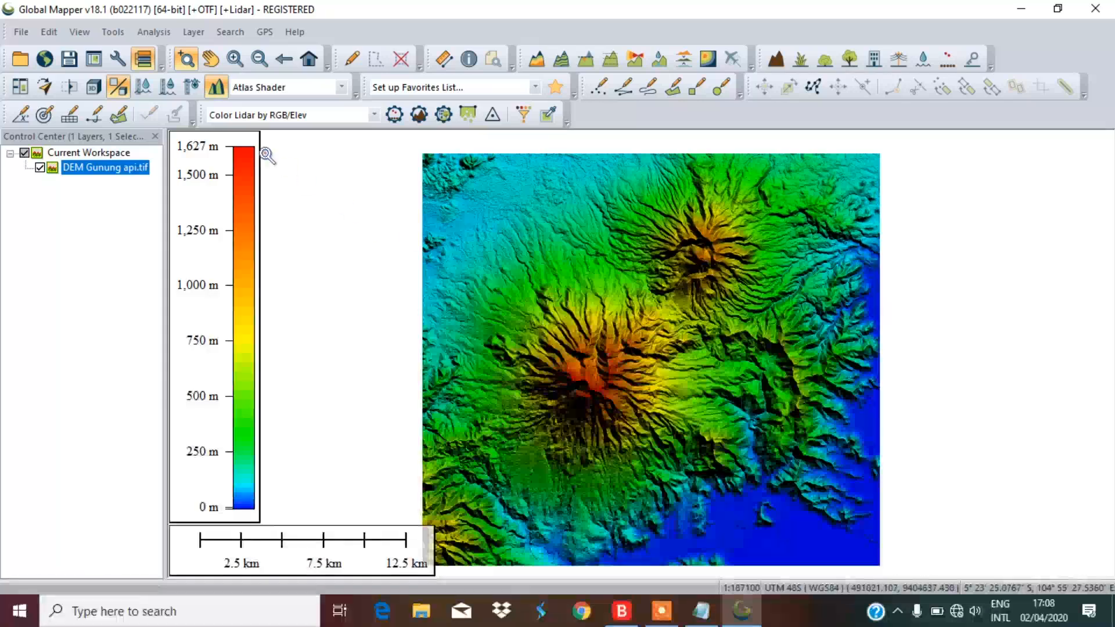
Generate contours from the terrain grid with a 50 m interval and minor contour multiplier
left_click(154, 32)
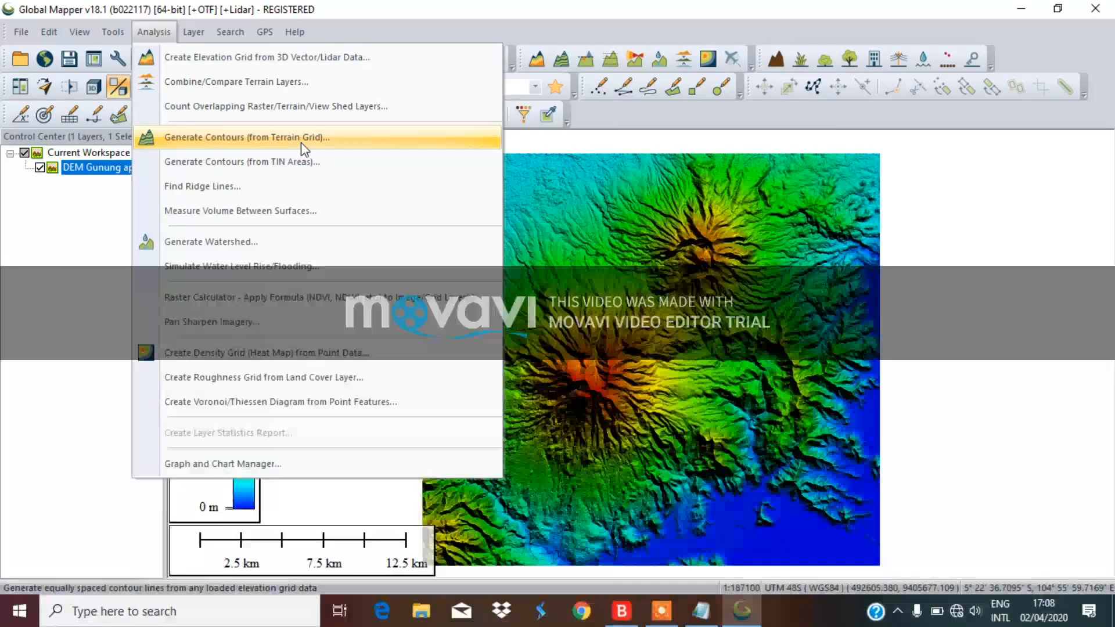
left_click(301, 141)
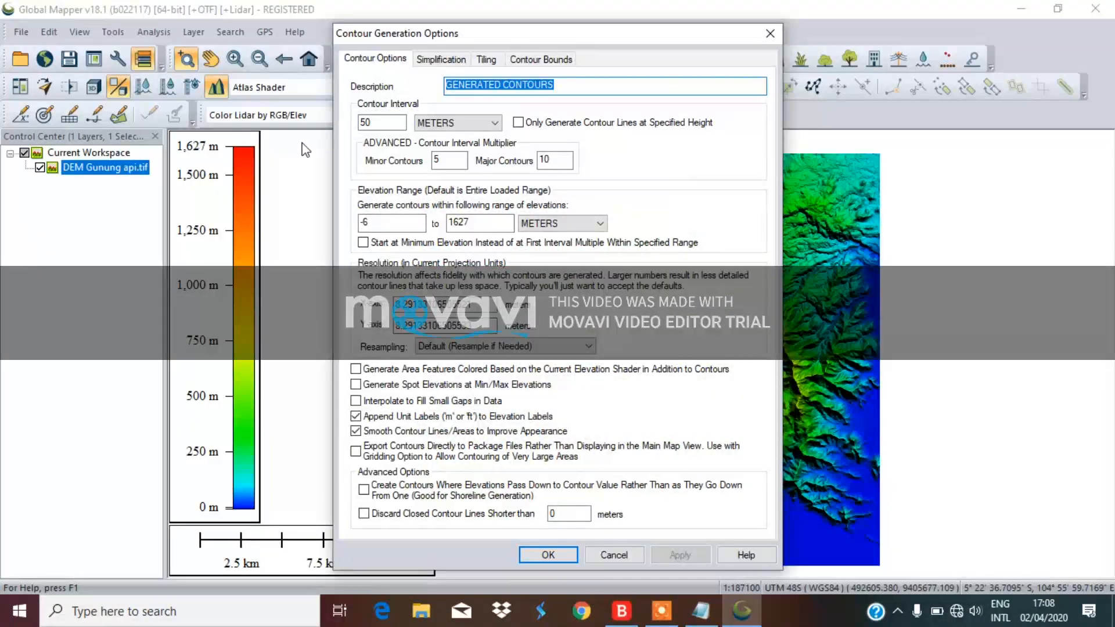
left_click_drag(625, 37, 946, 28)
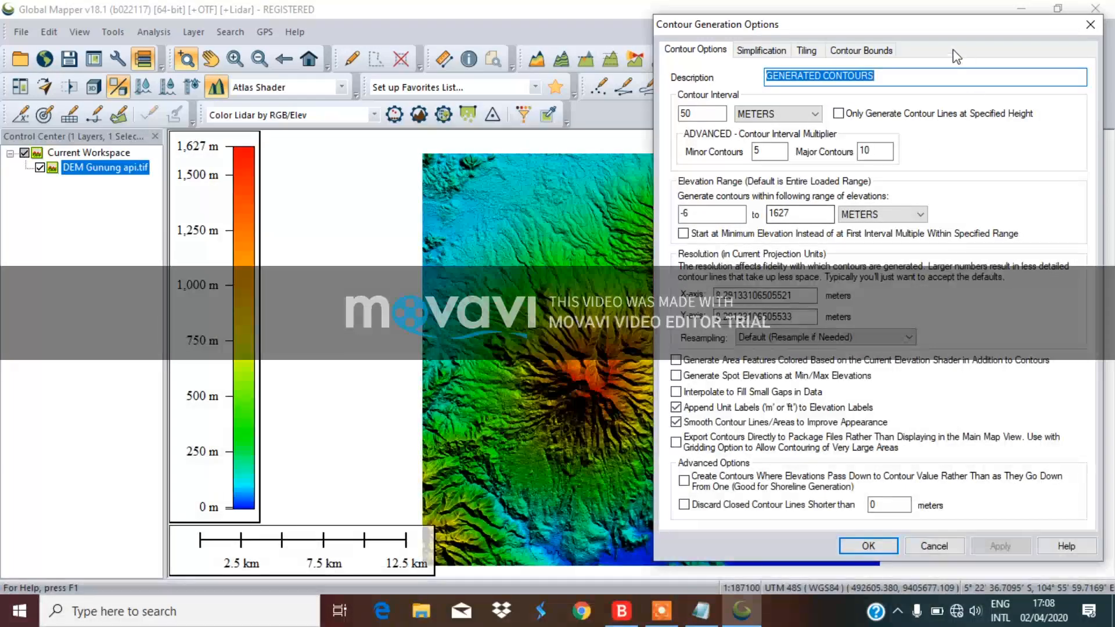
left_click_drag(952, 24, 863, 30)
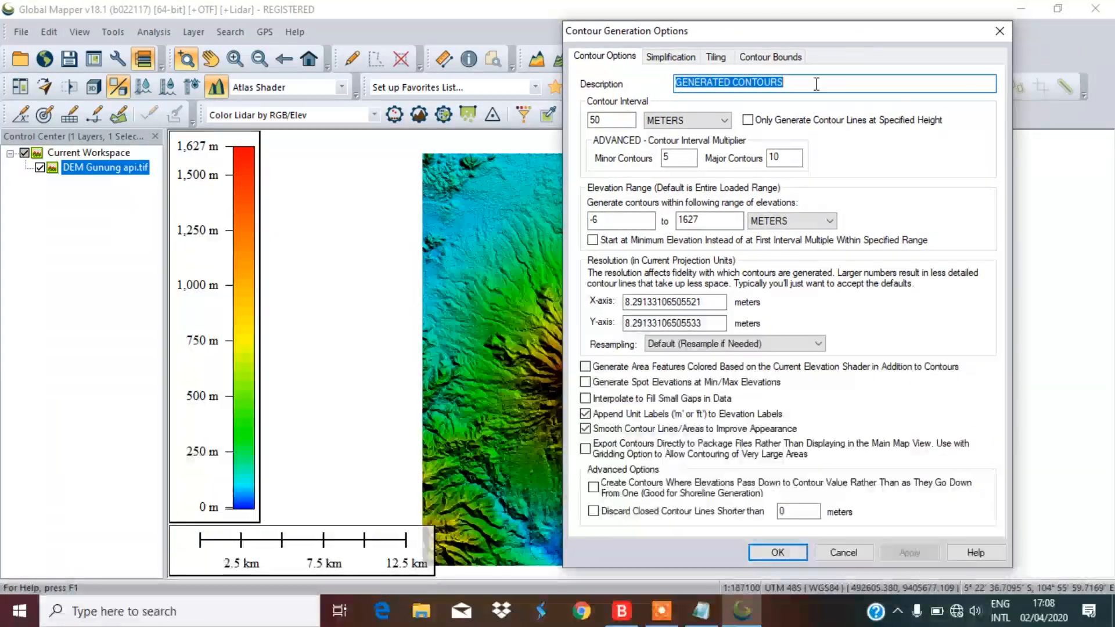
left_click(617, 118)
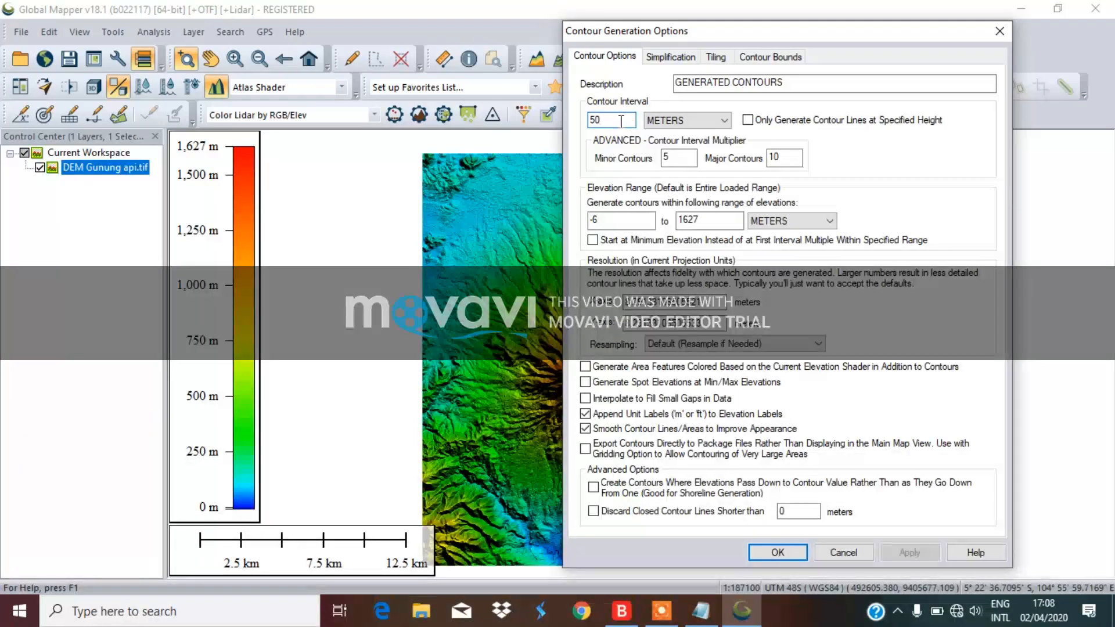
left_click(683, 157)
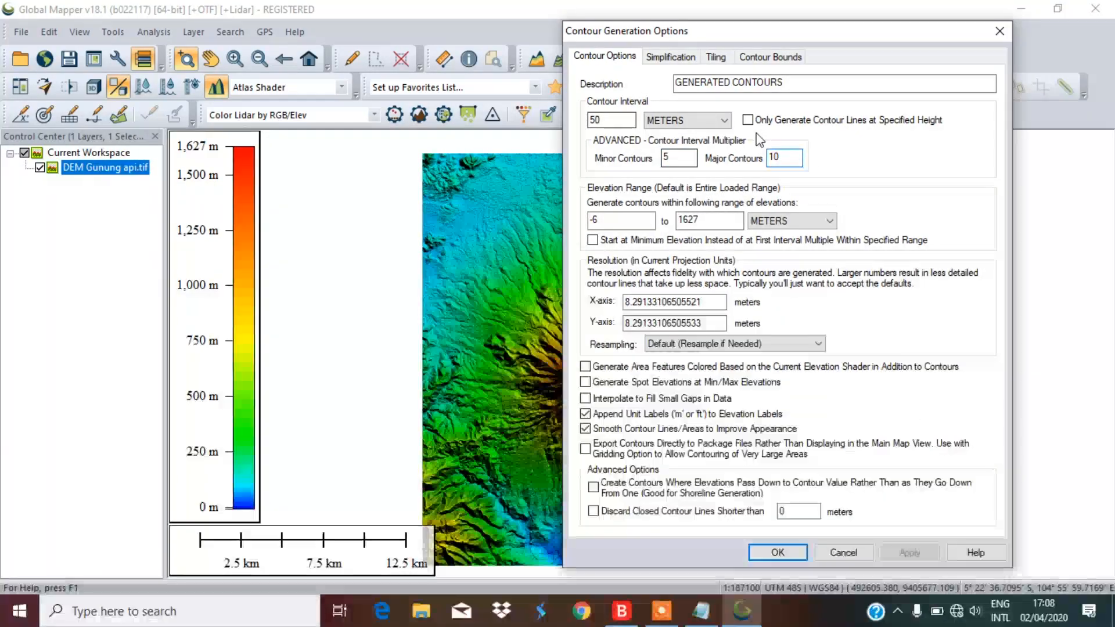
left_click(775, 553)
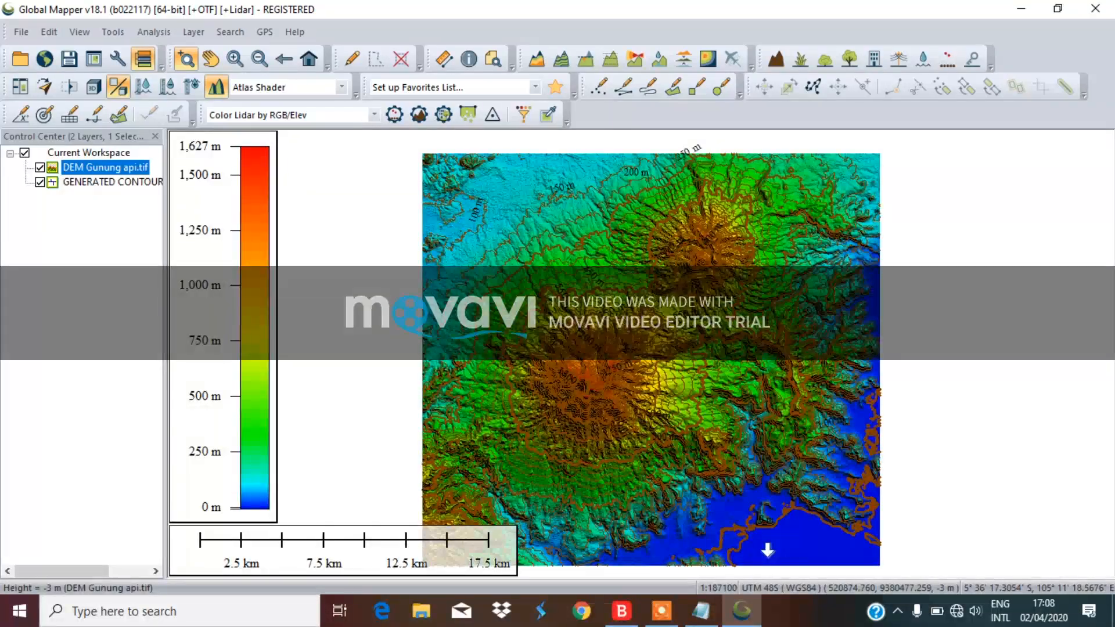
Toggle DEM Gunung api.tif off, on and off again, leaving only the 50 m contours visible
left_click(40, 168)
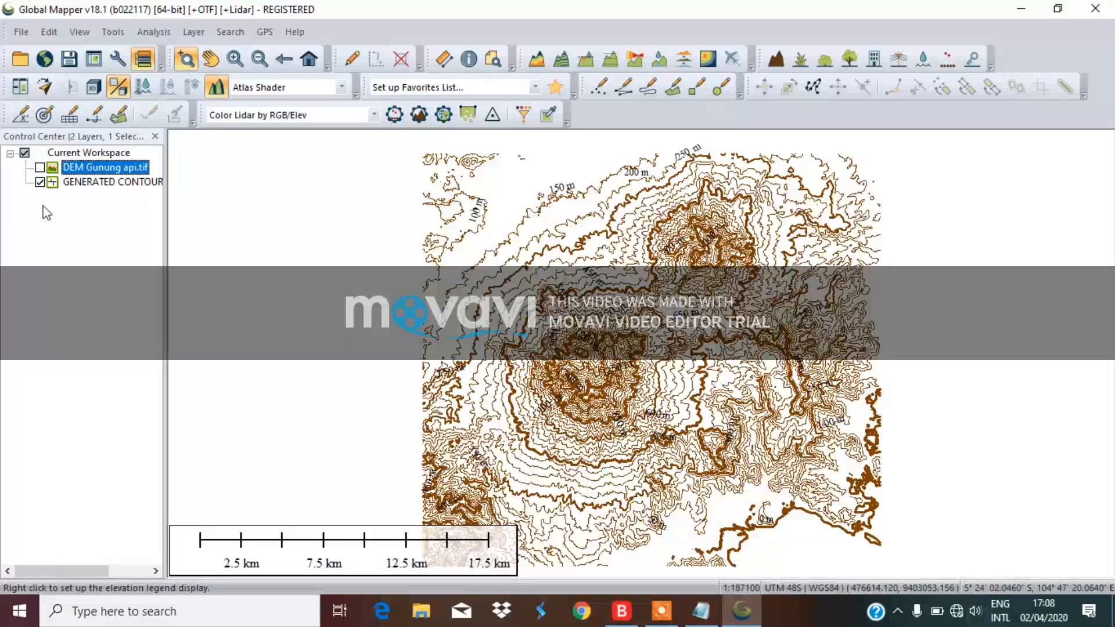
scroll(578, 357, "up", 4)
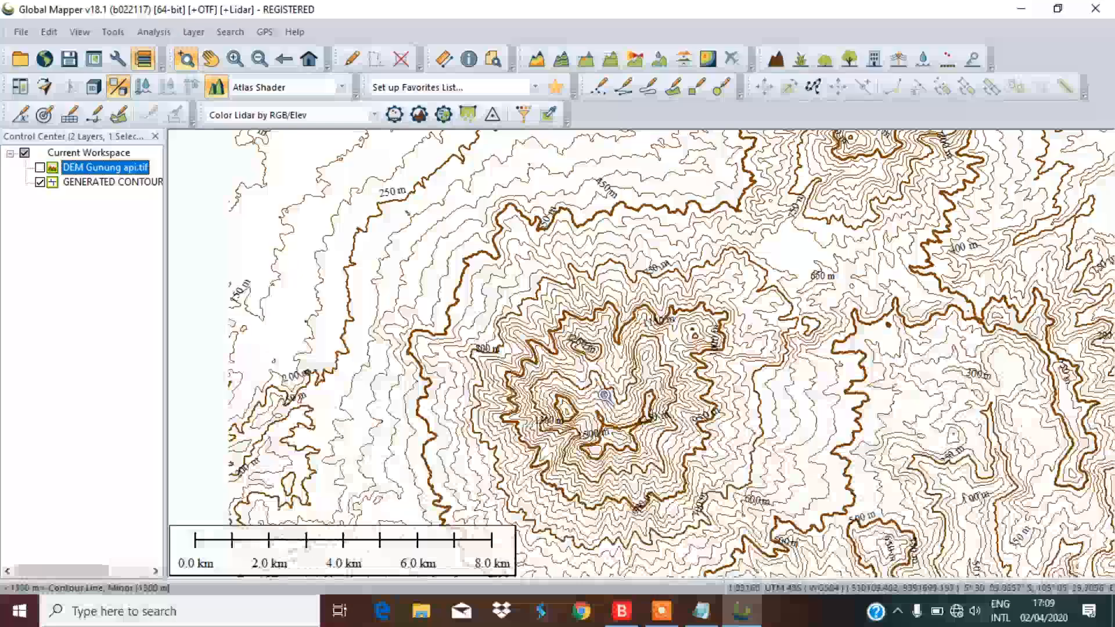
scroll(542, 356, "down", 4)
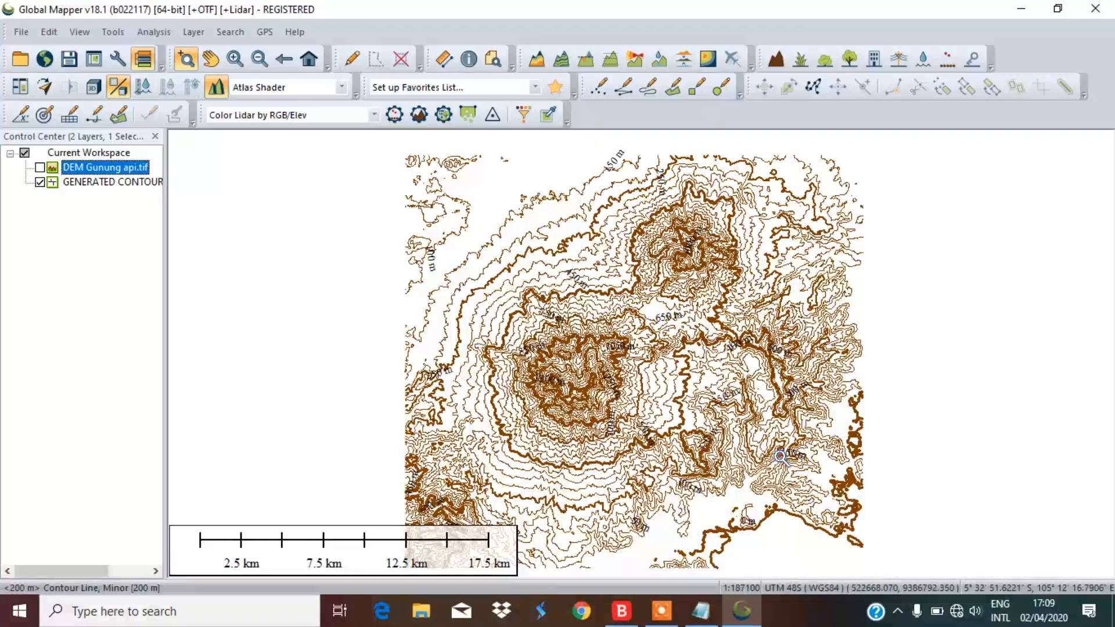
left_click(40, 167)
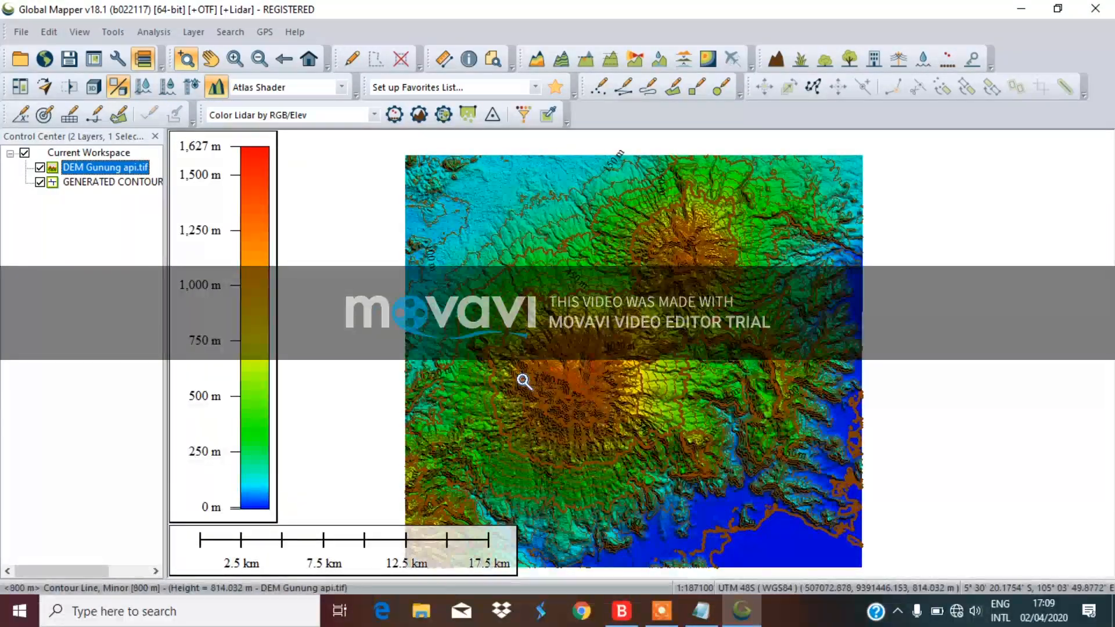
left_click(40, 168)
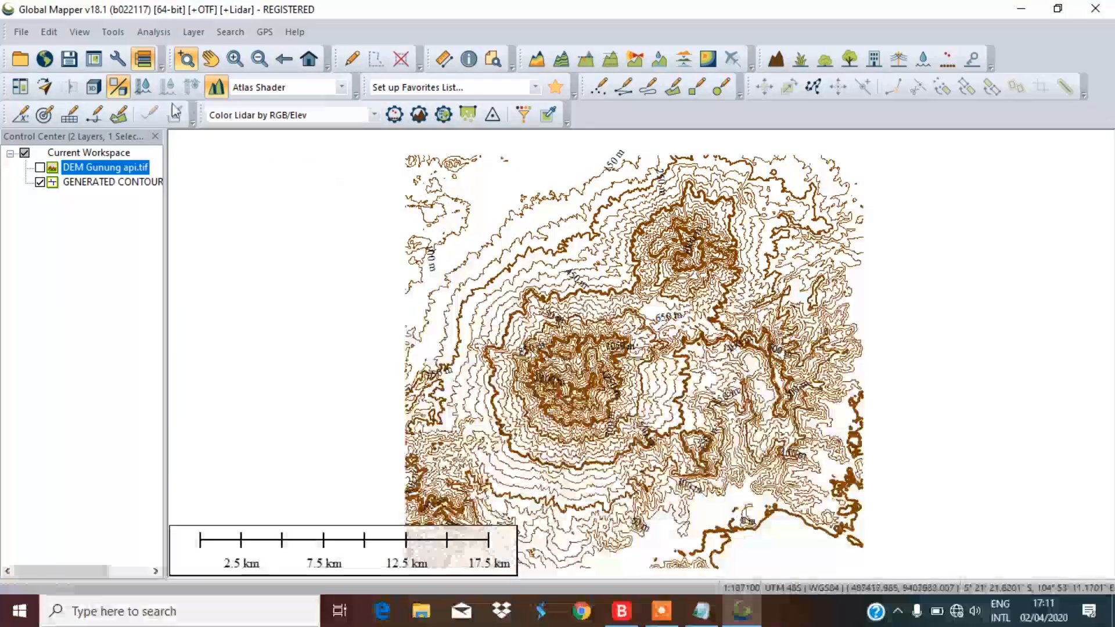
Export the contour map as a PDF image, accepting the default page and bounds options
left_click(21, 32)
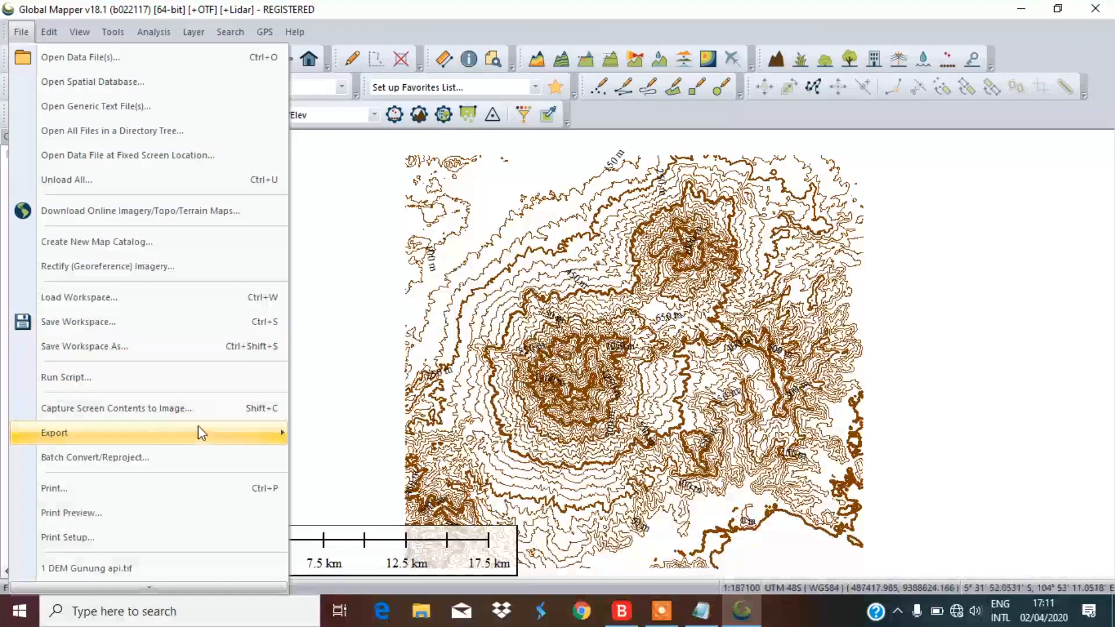
mouse_move(200, 433)
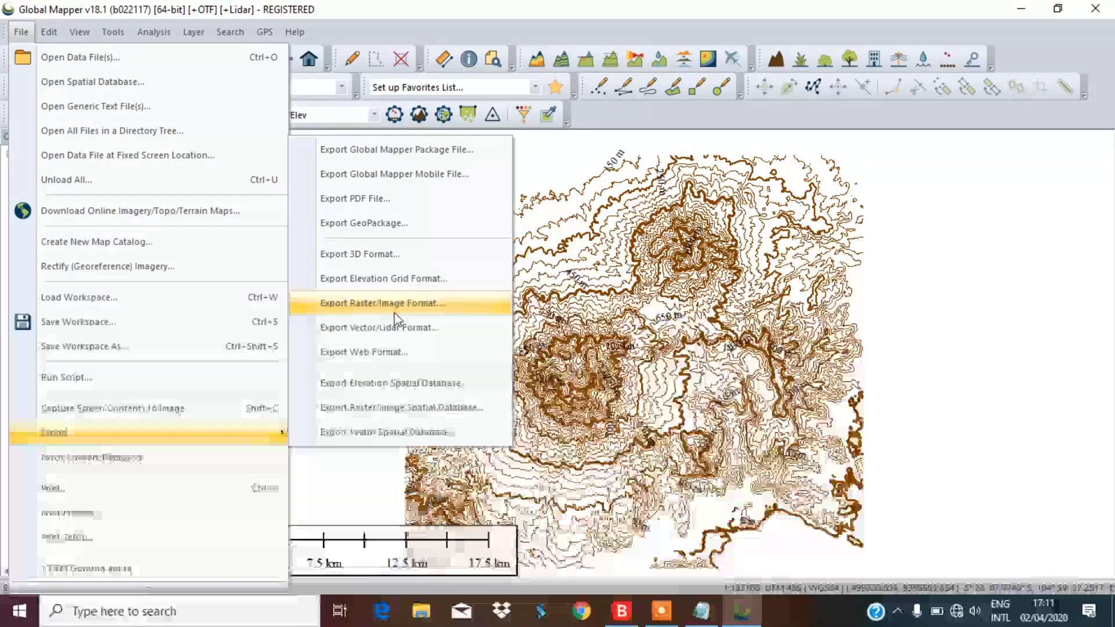
left_click(395, 312)
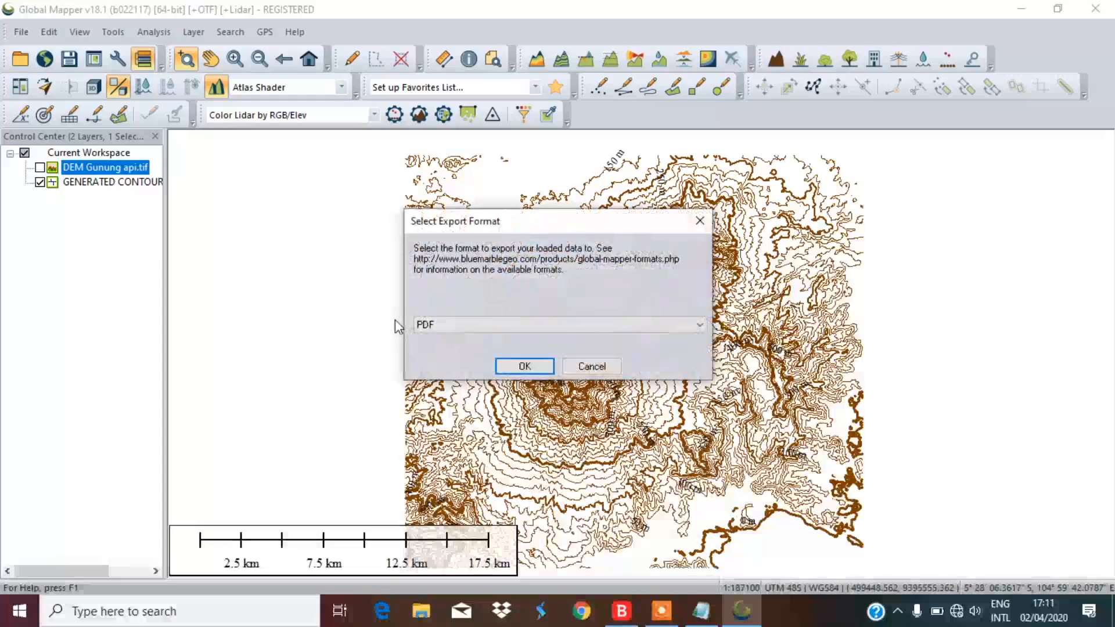
left_click(440, 324)
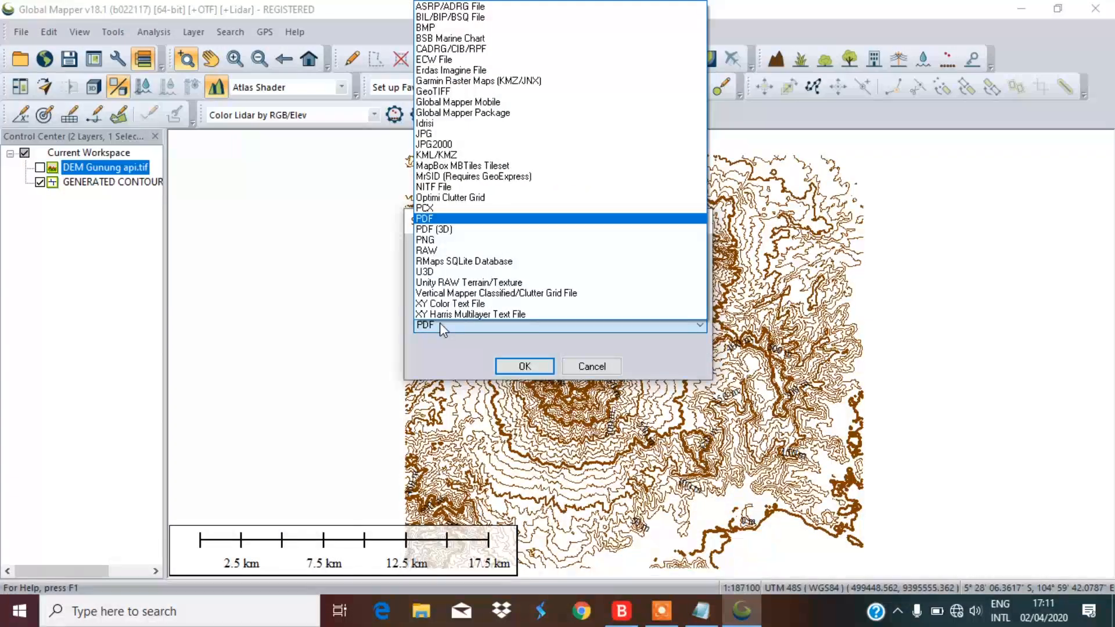
left_click(440, 323)
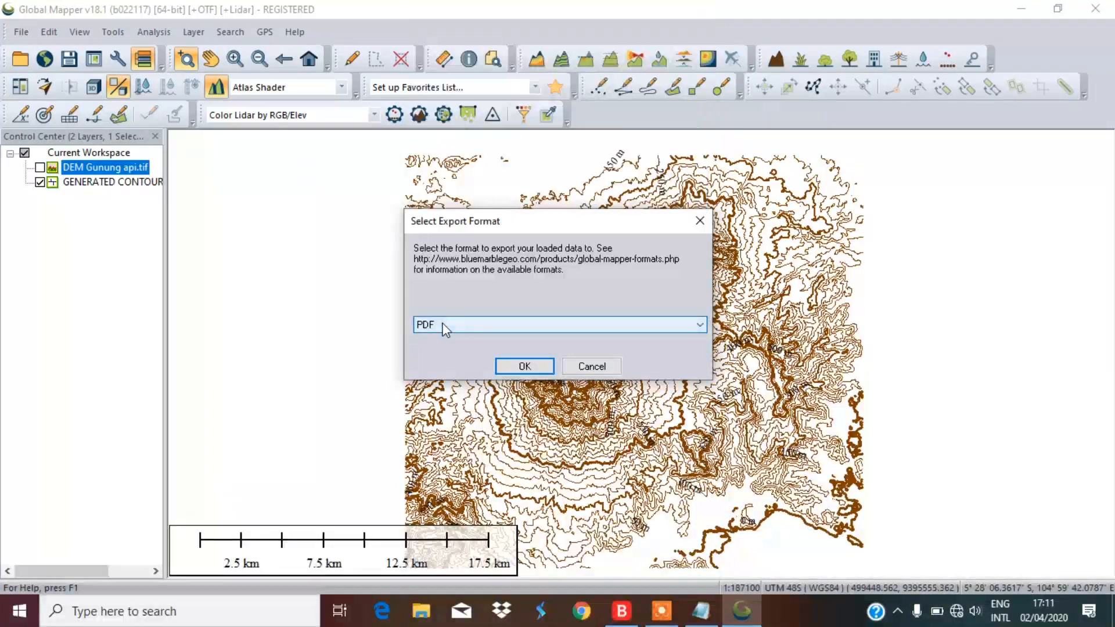
left_click(524, 366)
left_click(416, 82)
left_click(340, 78)
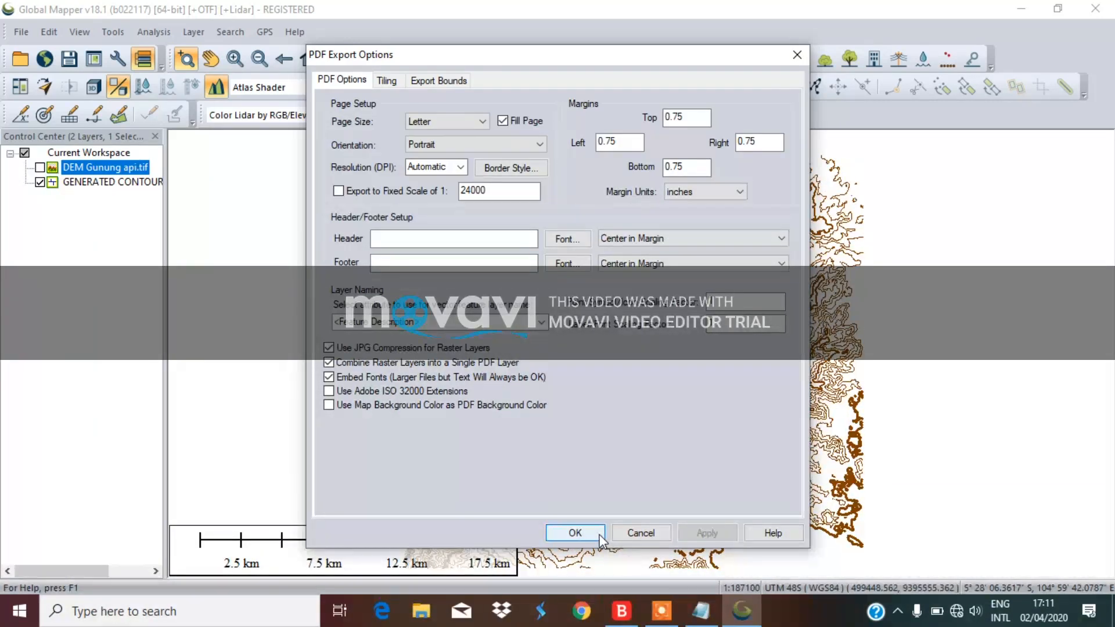
left_click(574, 533)
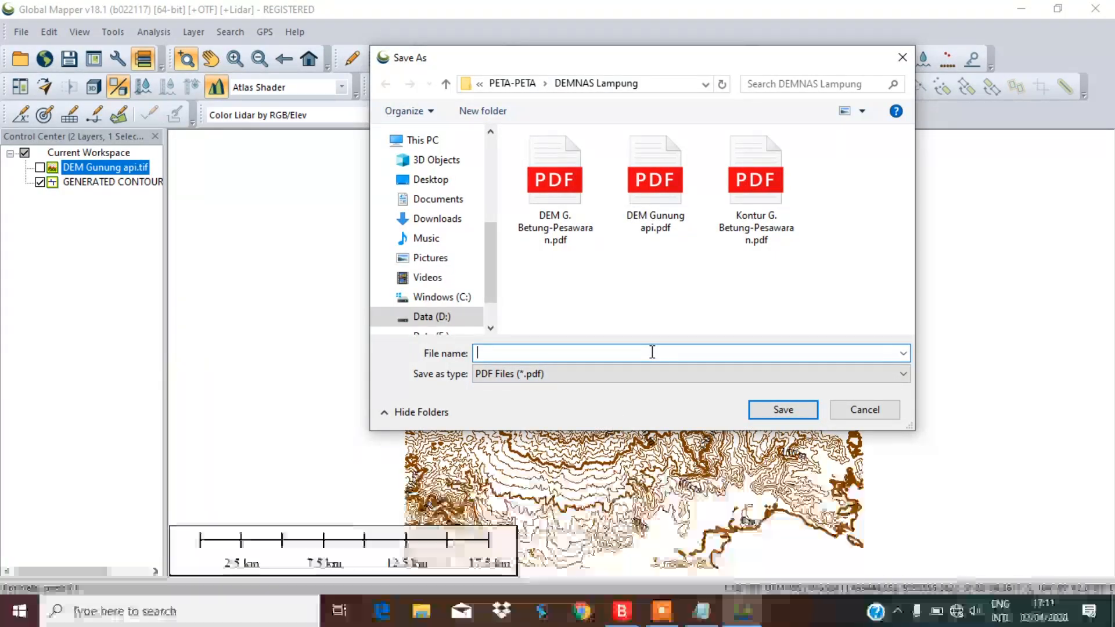
Name the contour PDF 'Kontur gunung api' and save it
type("Kontur")
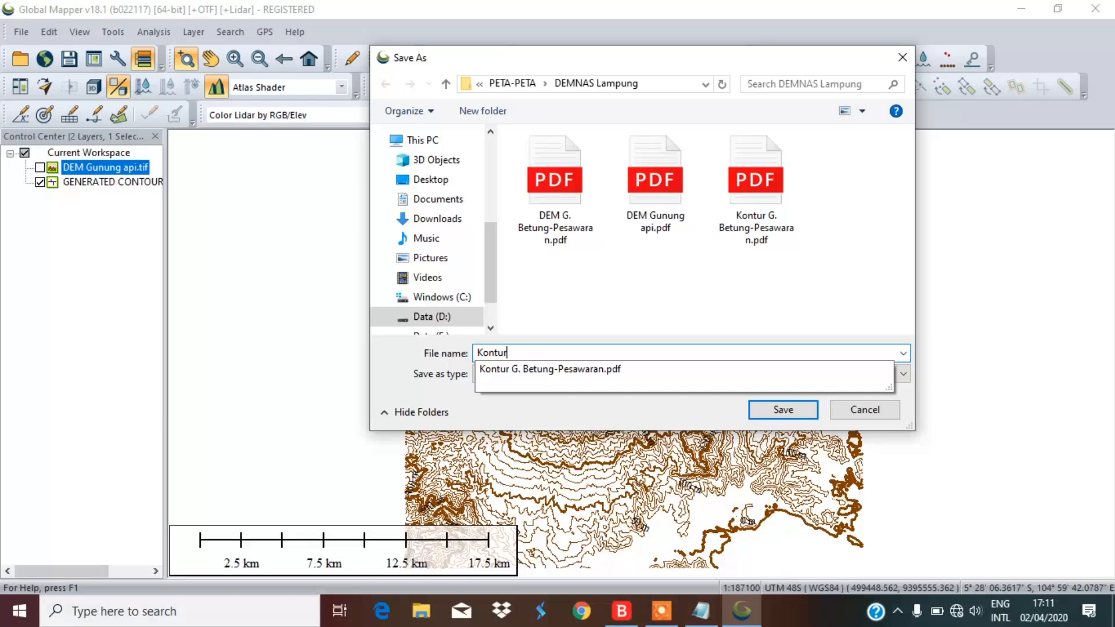
type(" gunung api")
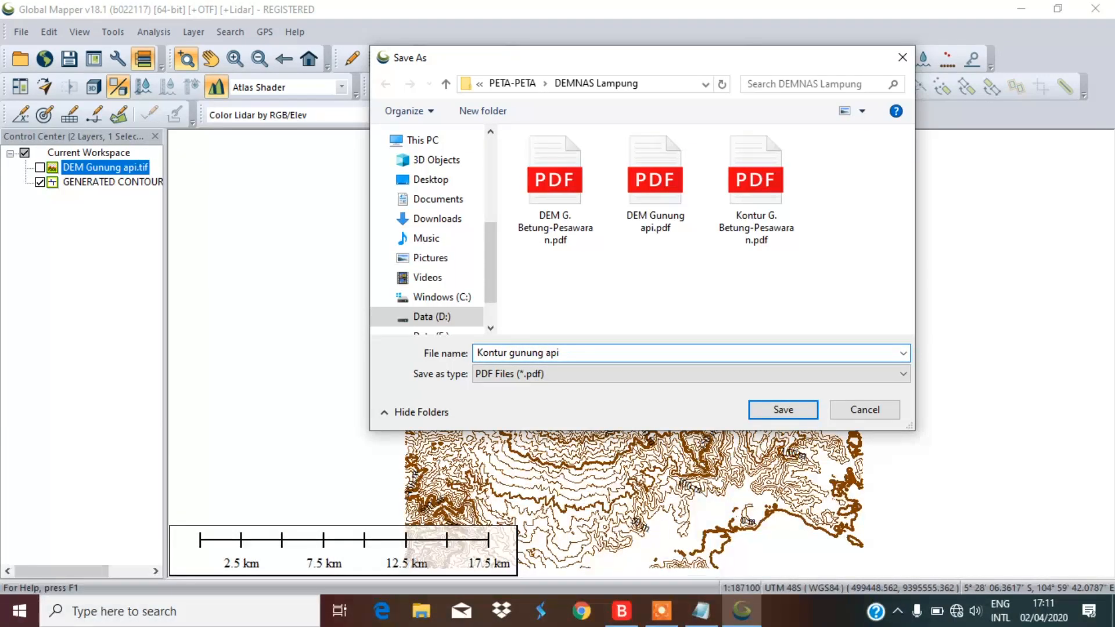
left_click(781, 408)
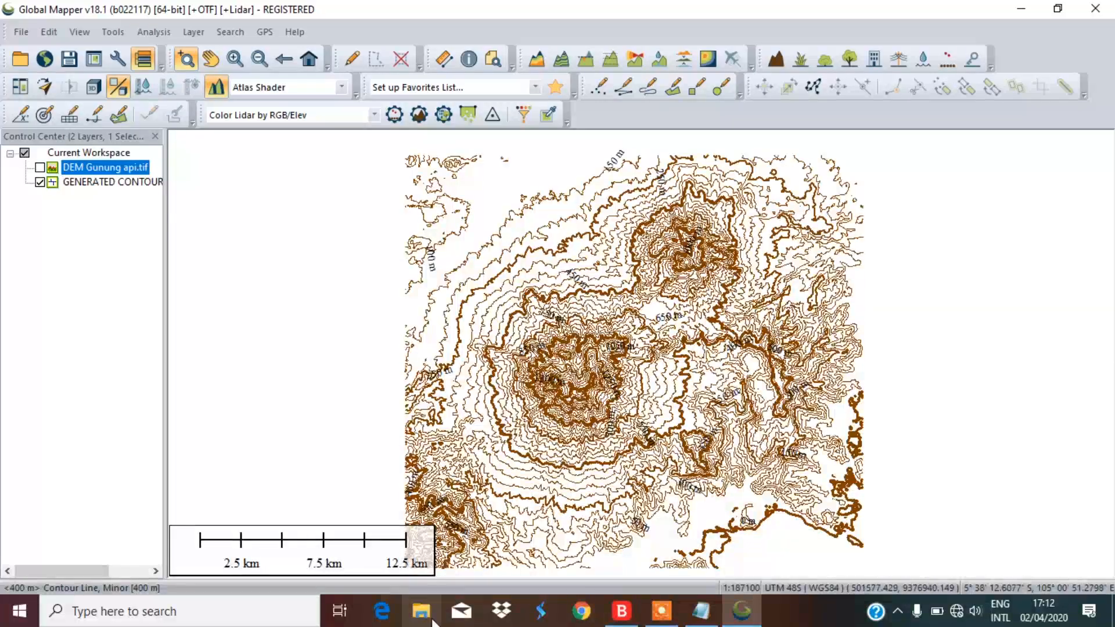
Open DEM Gunung api.pdf and Kontur gunung api.pdf together from D:\PETA-PETA\DEMNAS Lampung
left_click(430, 619)
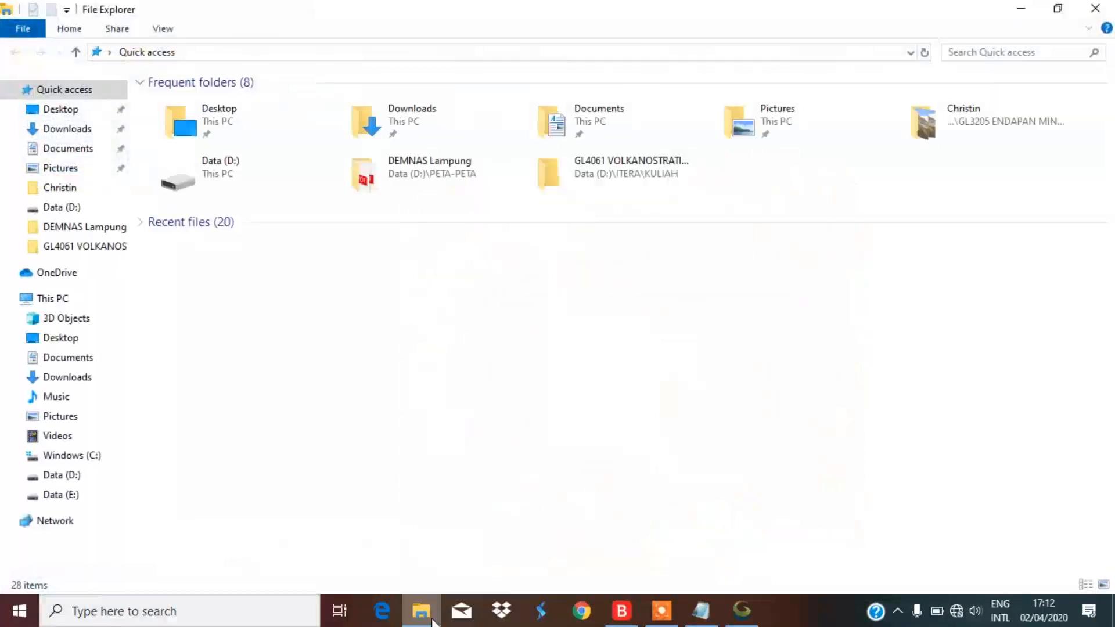
left_click(84, 477)
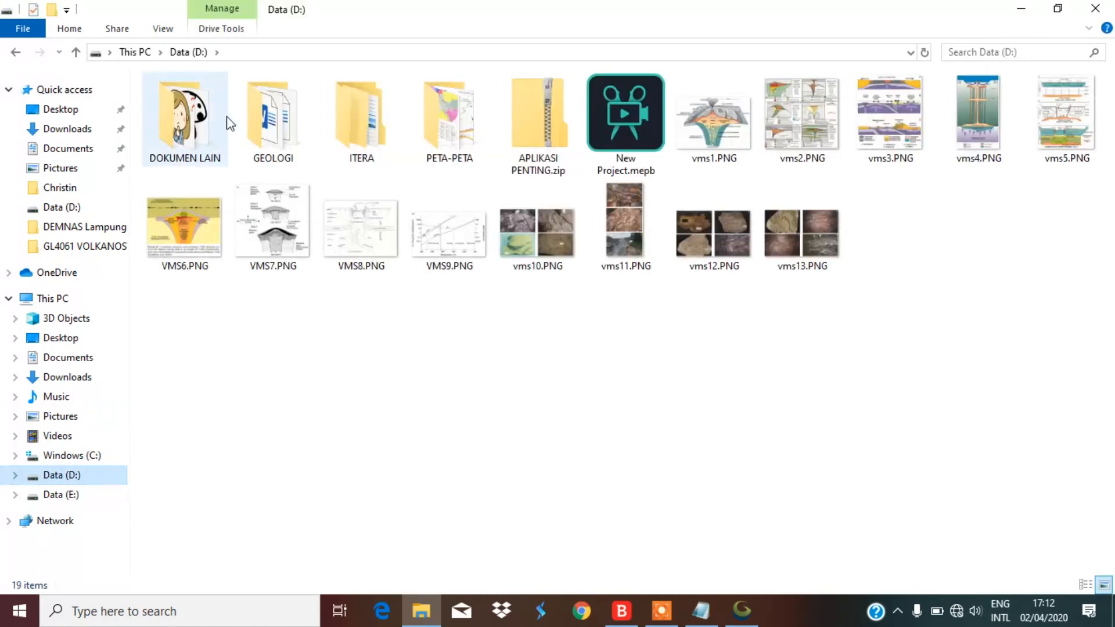
left_click(427, 126)
double_click(428, 130)
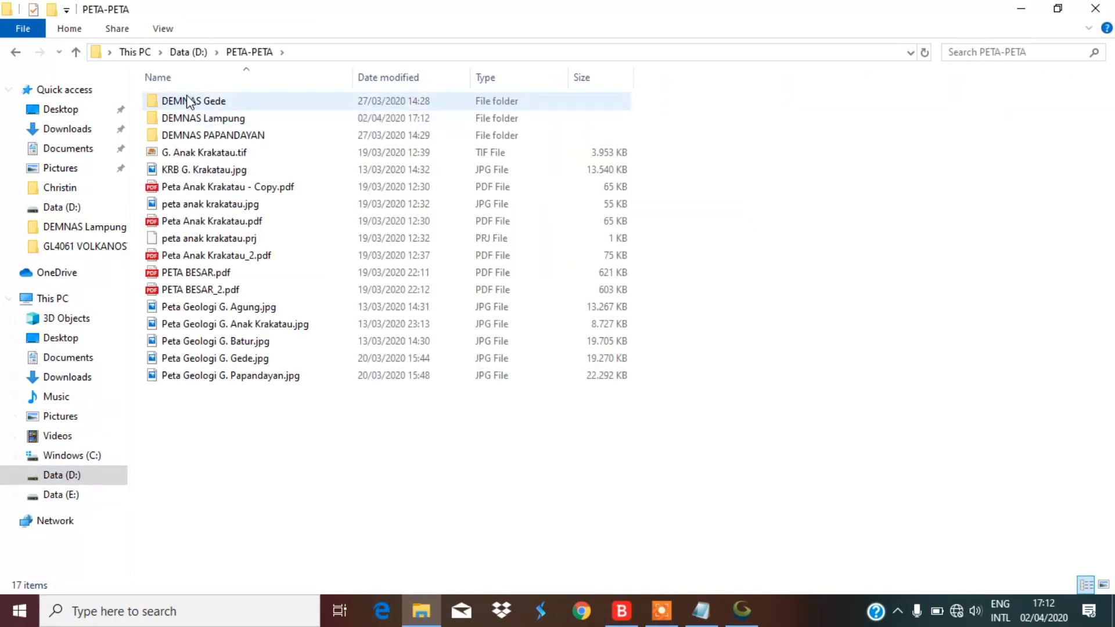
double_click(199, 114)
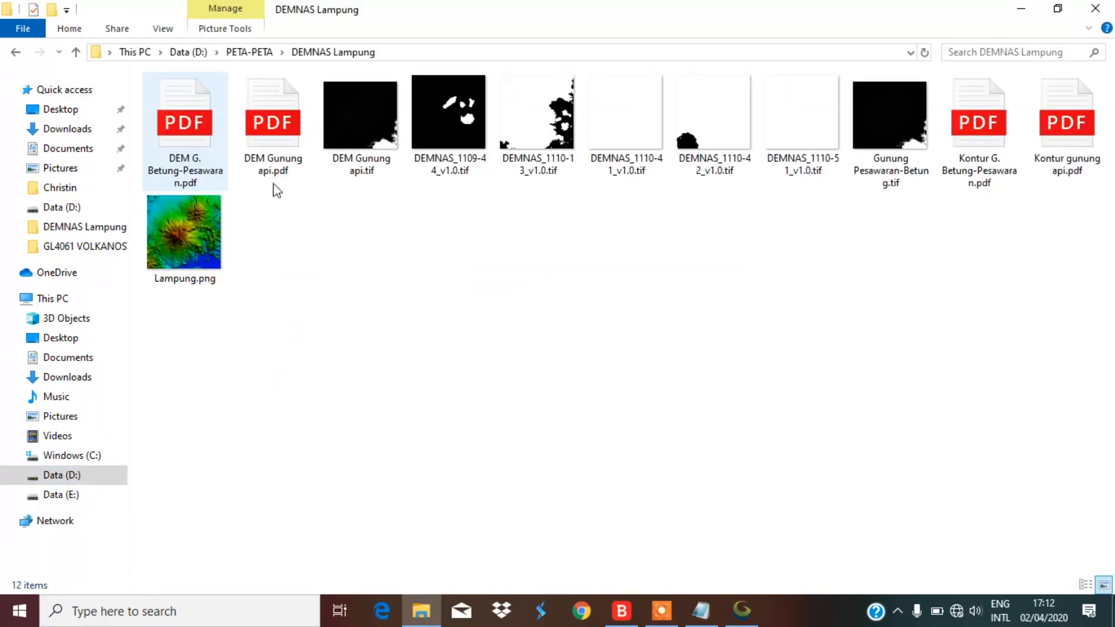
left_click(259, 145)
left_click(1048, 174, "ctrl")
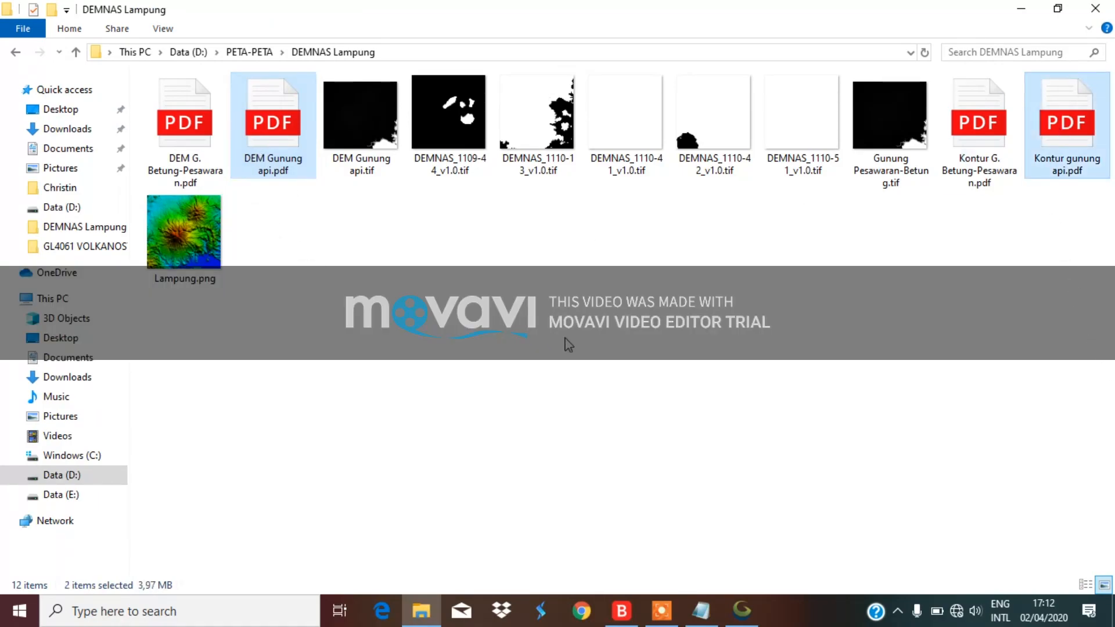
key("Return")
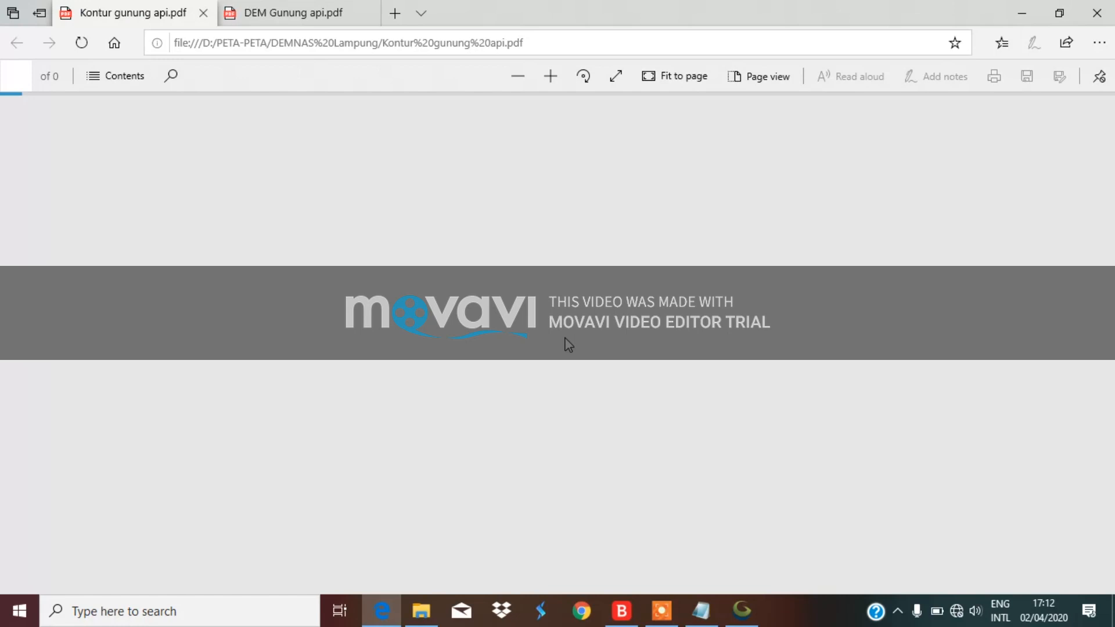
Scroll through the Kontur gunung api.pdf contour map to review it
scroll(568, 345, "down", 10)
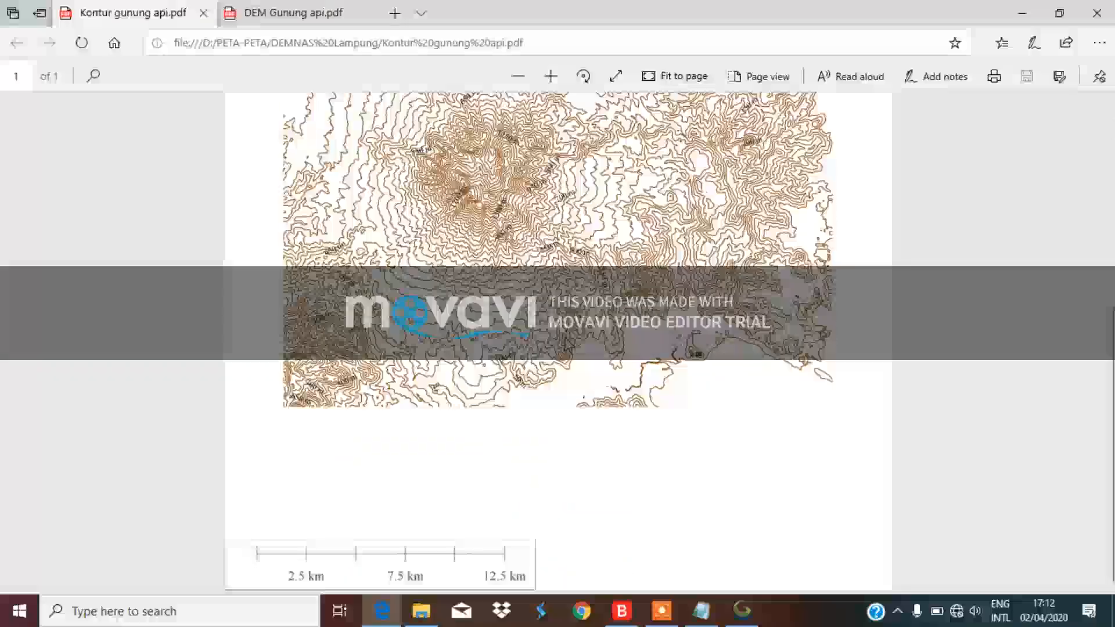
scroll(569, 346, "up", 8)
scroll(568, 345, "down", 10)
scroll(566, 345, "up", 3)
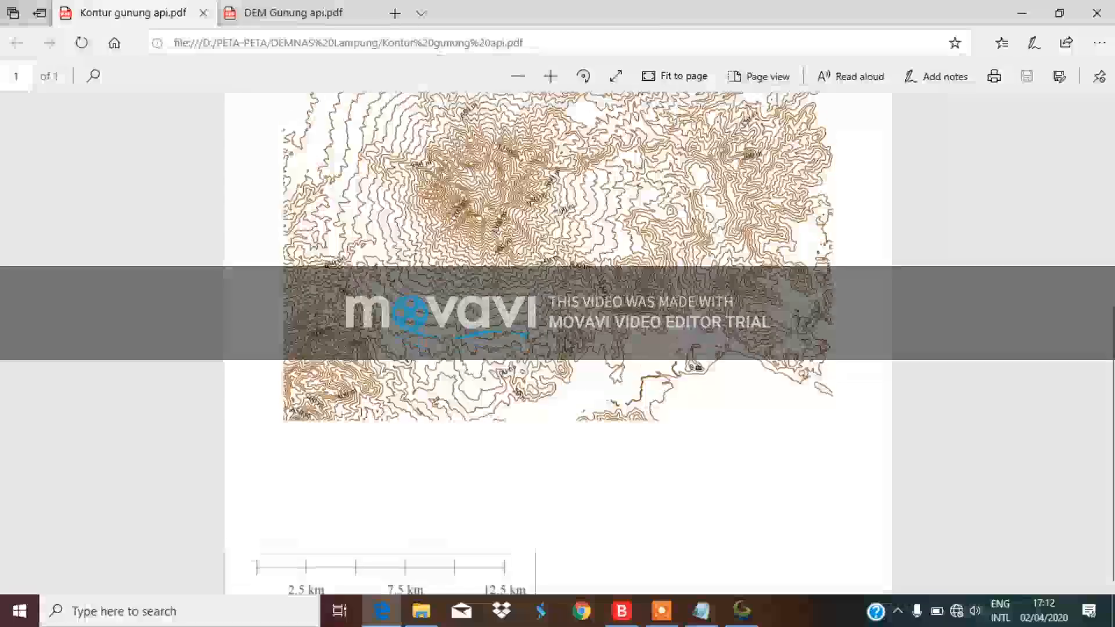
scroll(566, 345, "up", 3)
scroll(566, 344, "down", 6)
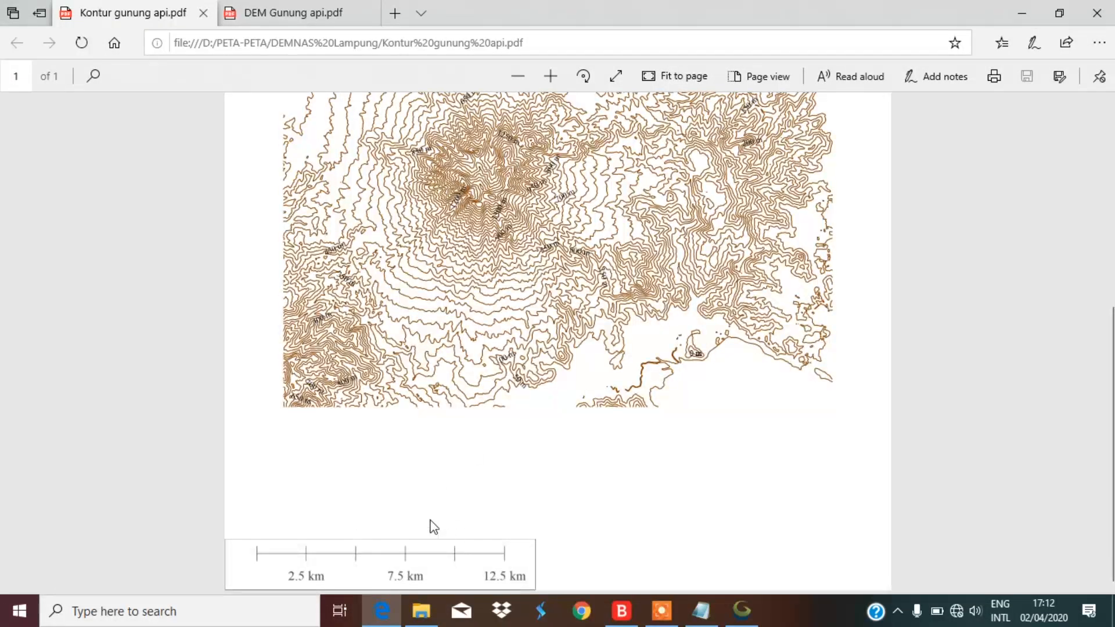
scroll(545, 501, "up", 5)
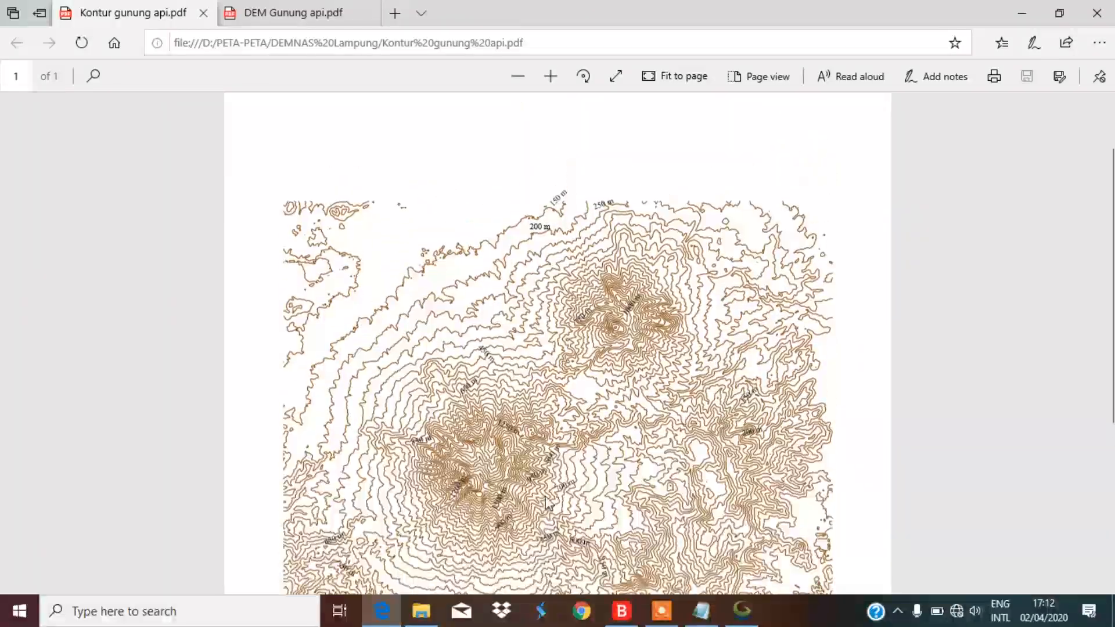
Review the hill-shaded DEM Gunung api.pdf and its elevation legend
left_click(273, 10)
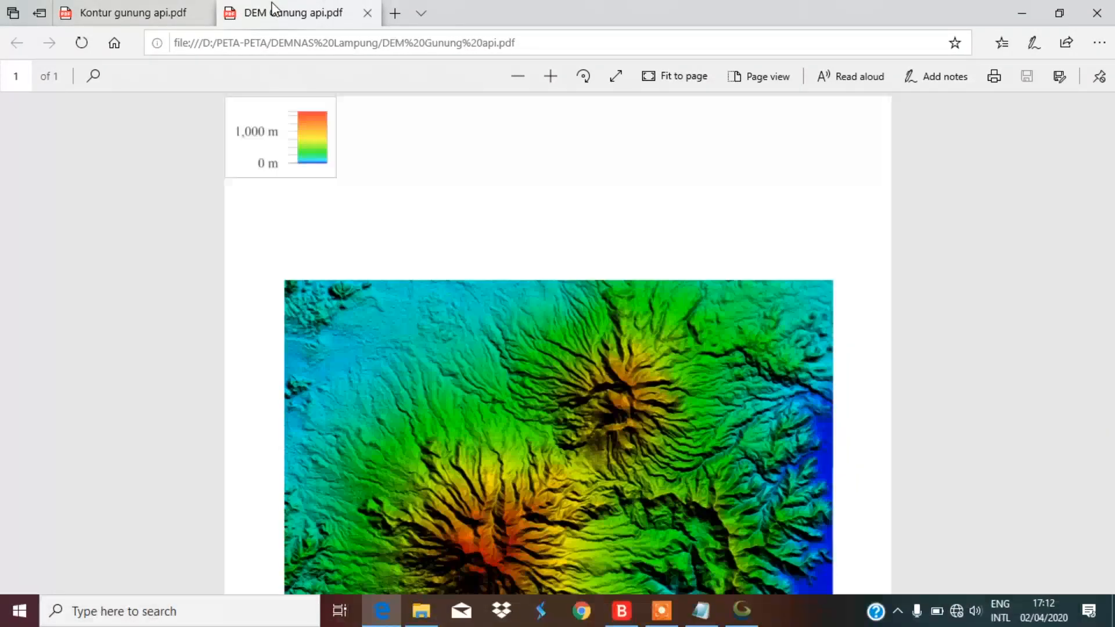
scroll(480, 339, "down", 5)
scroll(478, 338, "up", 1)
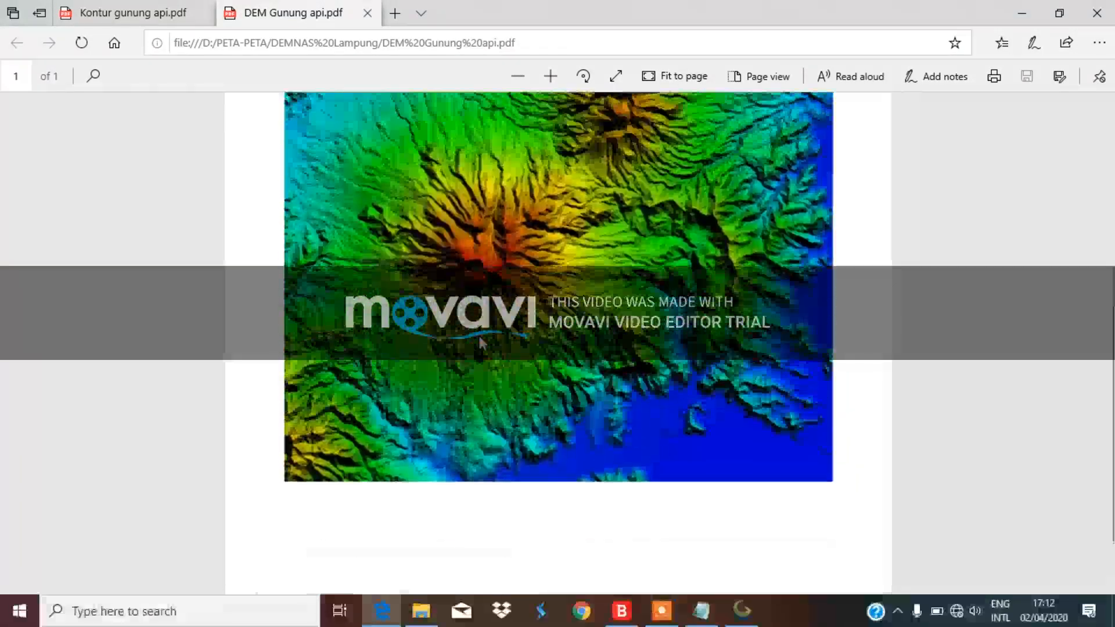
scroll(472, 412, "up", 5)
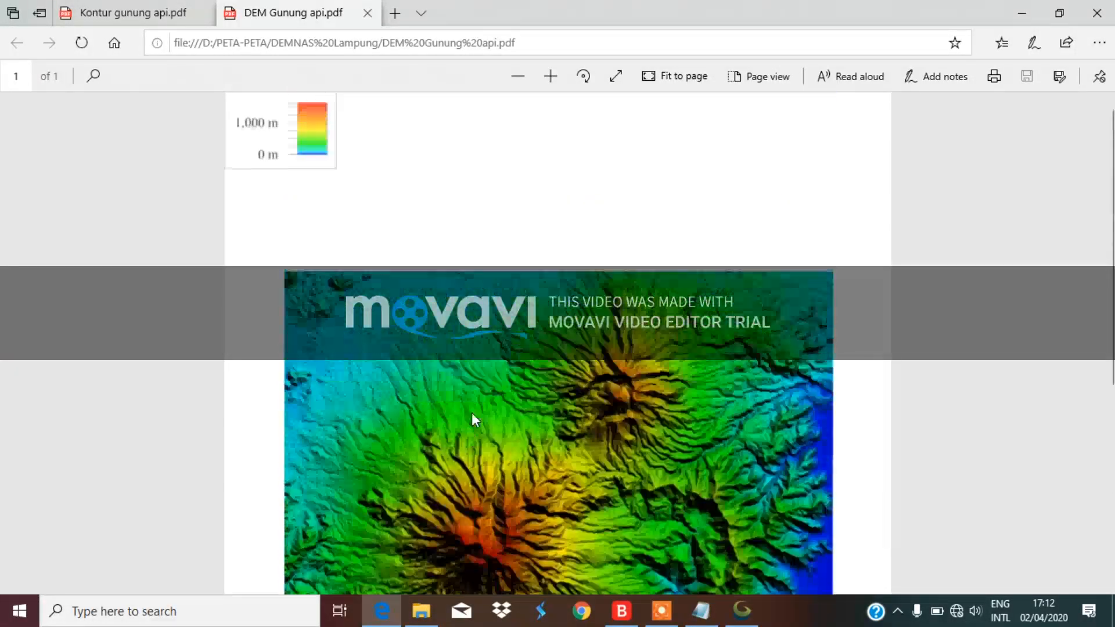
scroll(471, 412, "down", 3)
scroll(427, 554, "up", 3)
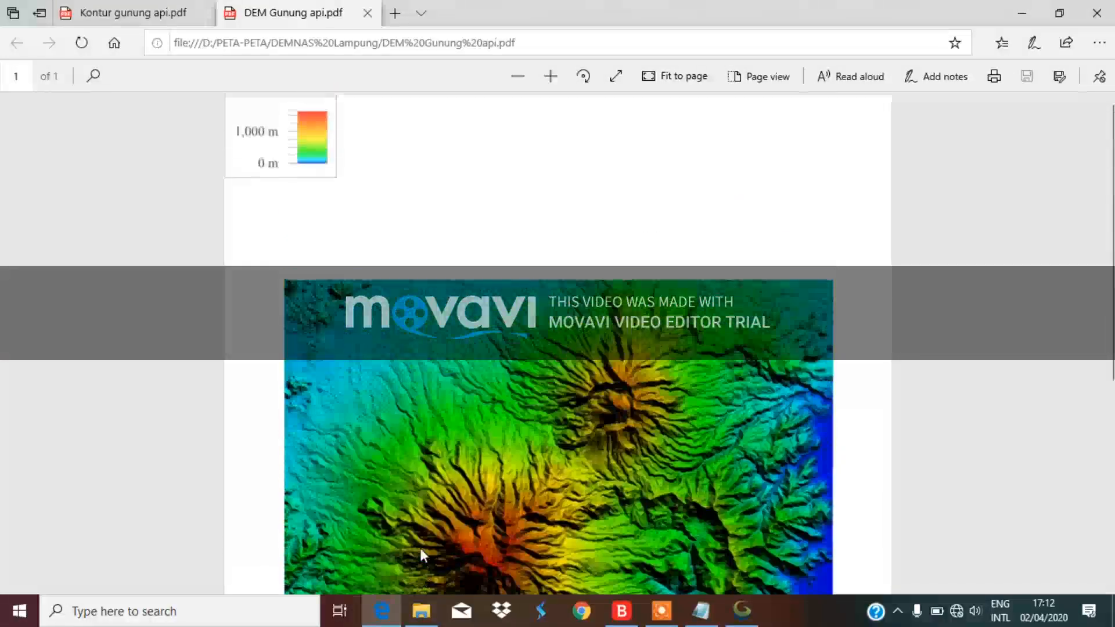